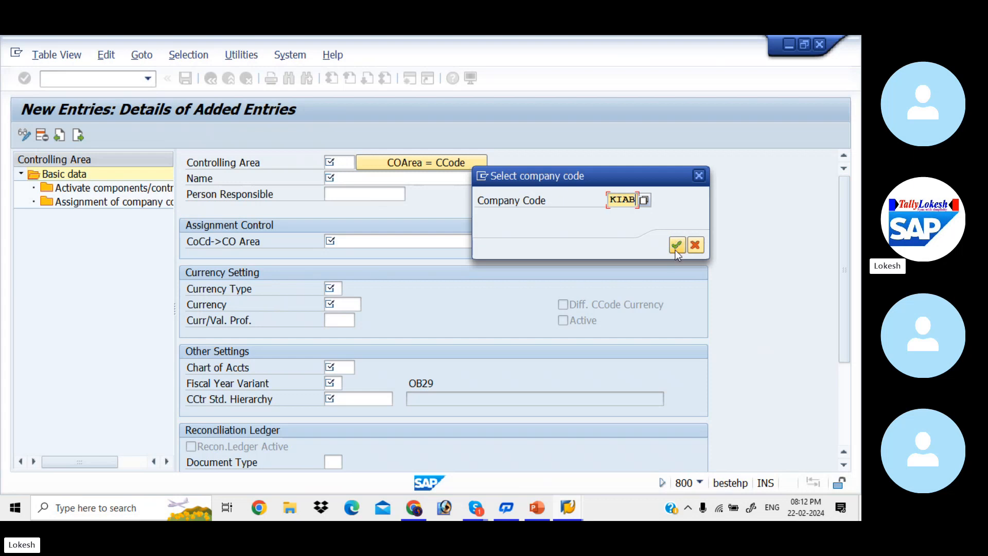
Step: Derive the new controlling area from company code KIAB and set CoCd->CO Area to "Controlling area same as company code"
click(676, 247)
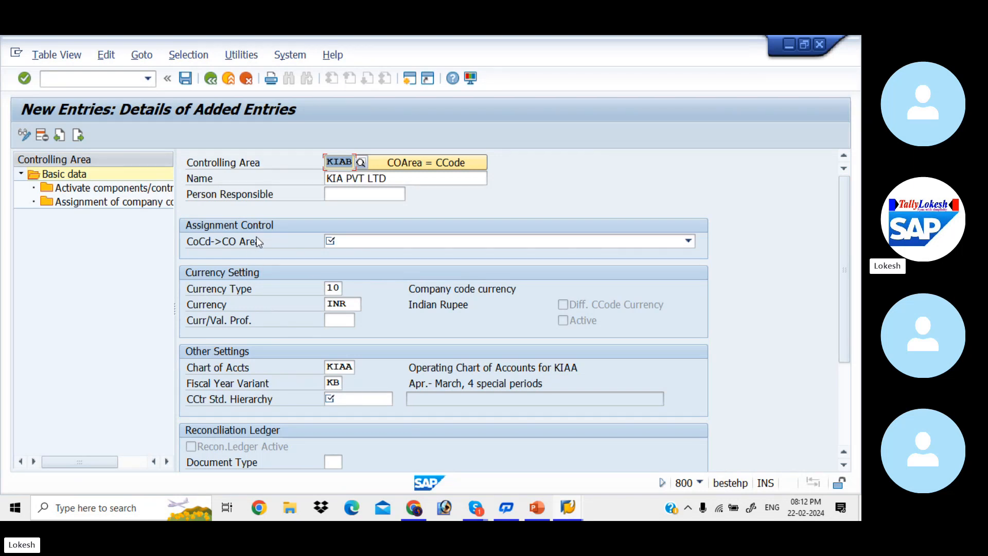
click(688, 241)
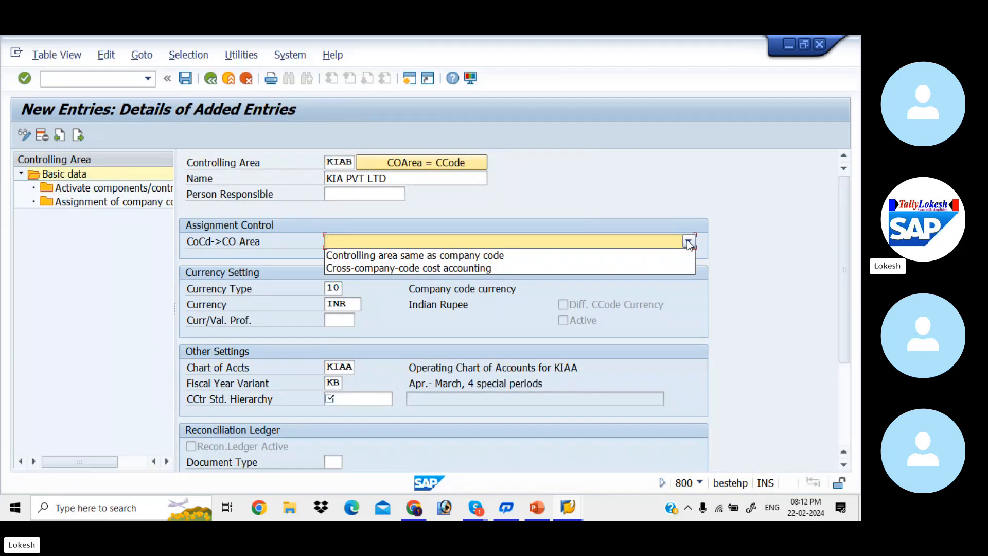
click(533, 255)
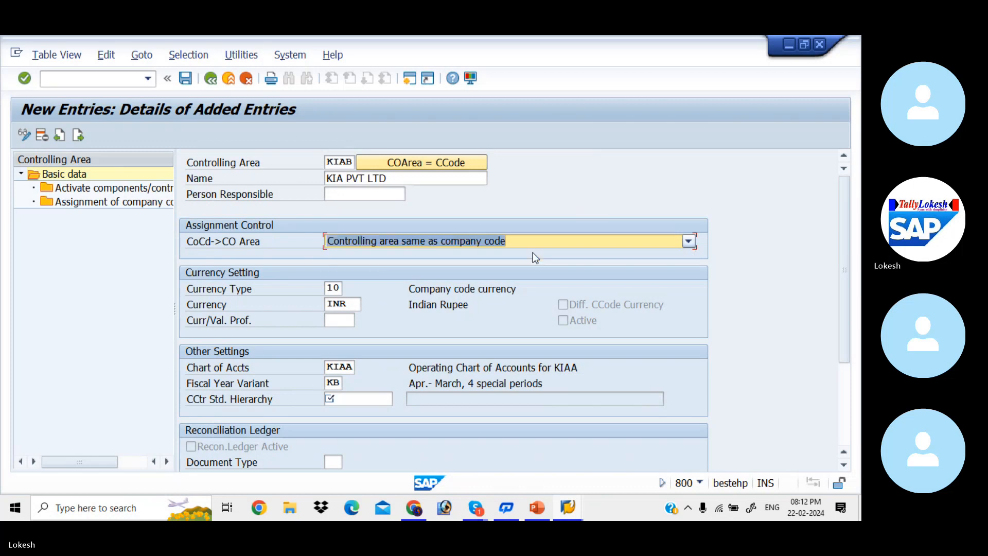
click(333, 288)
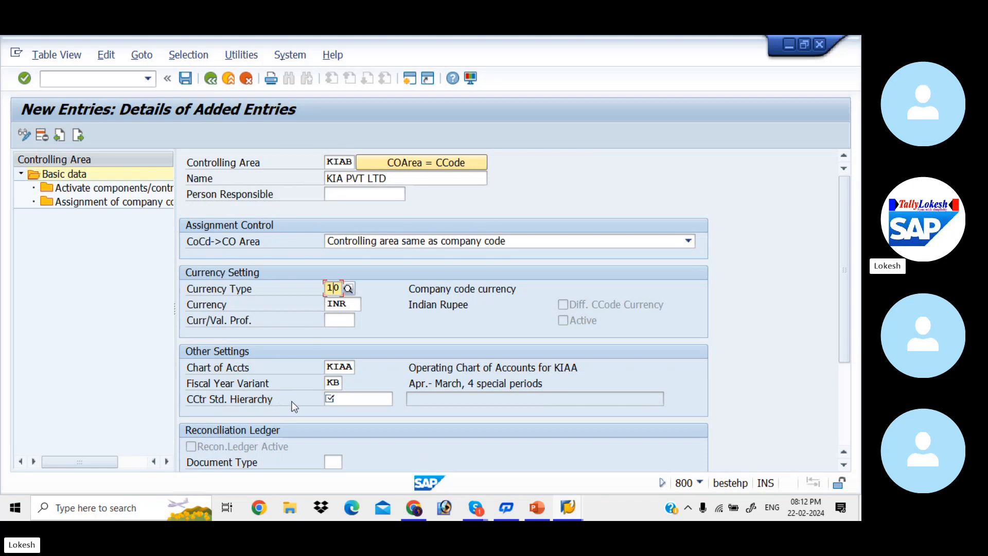
Step: Enter KIAB_CCSH as the cost center standard hierarchy of the controlling area
click(354, 398)
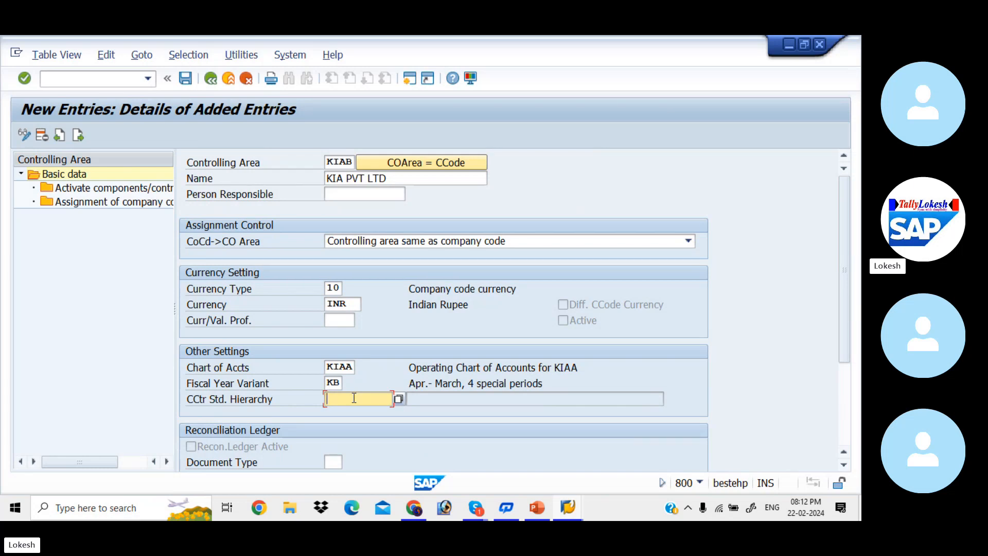
text(C)
key(BackSpace)
text(KIAB)
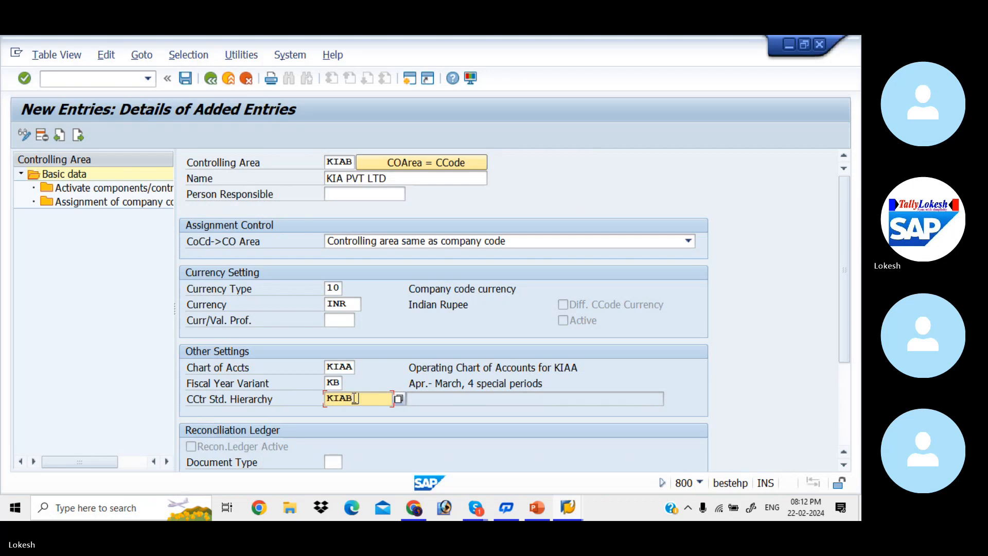
text( CCSH)
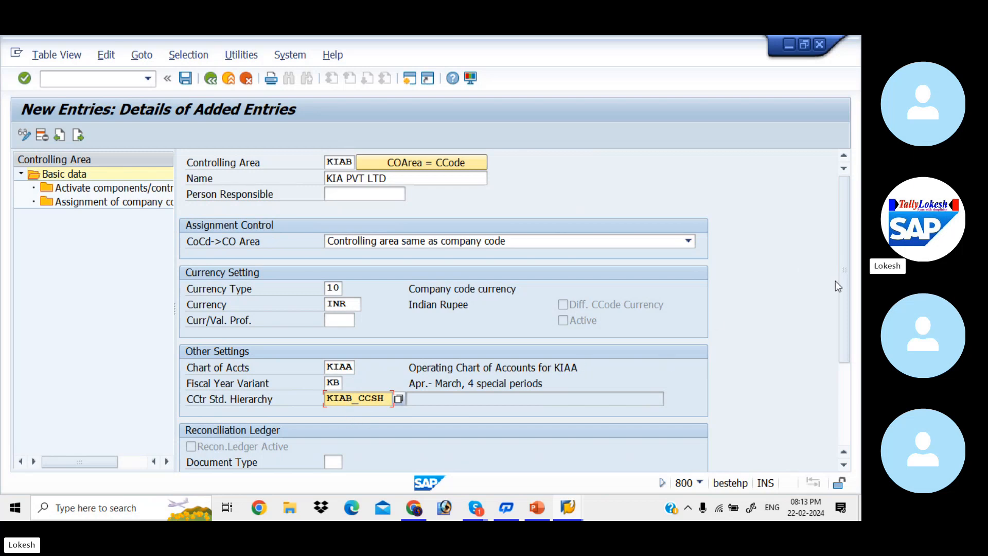
Step: Set the reconciliation ledger document type to SA and save the controlling area, agreeing to create KIAB_CCSH as a standard hierarchy
scroll(841, 291, down, 3)
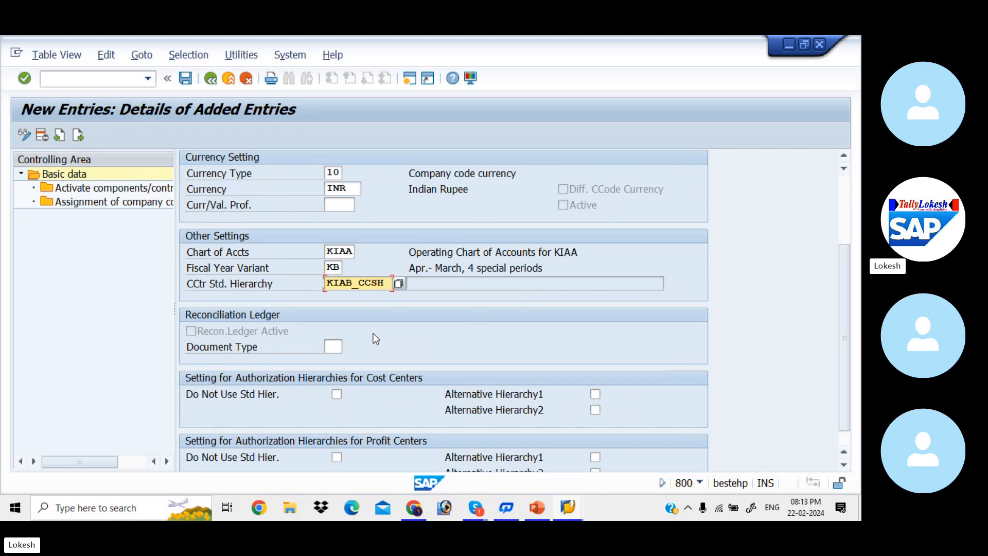
click(337, 346)
text(SA)
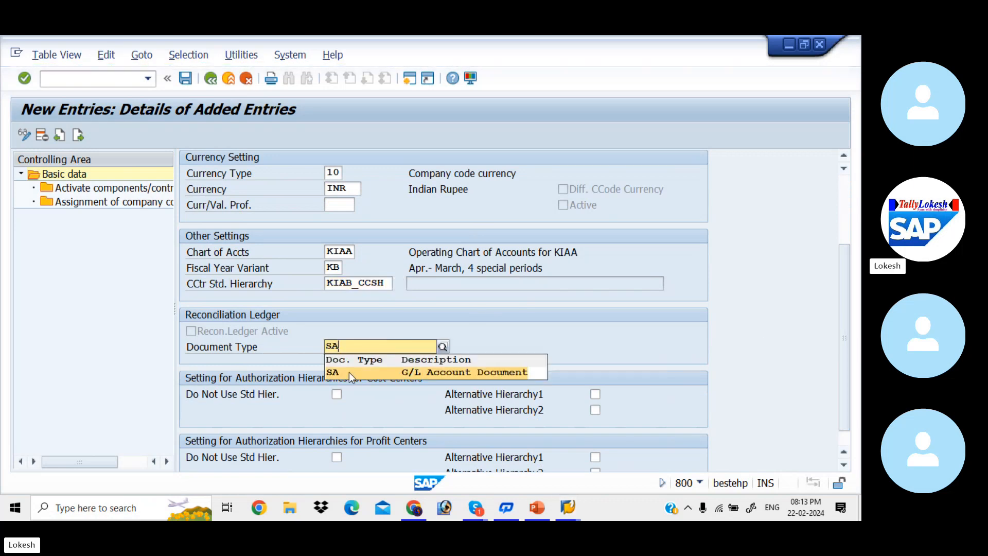
click(349, 372)
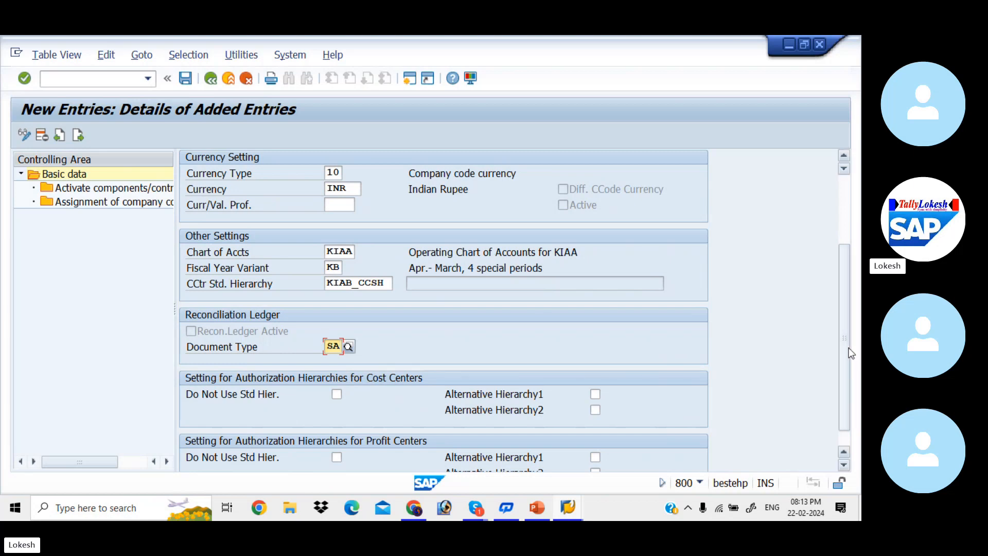
drag(848, 353, 802, 247)
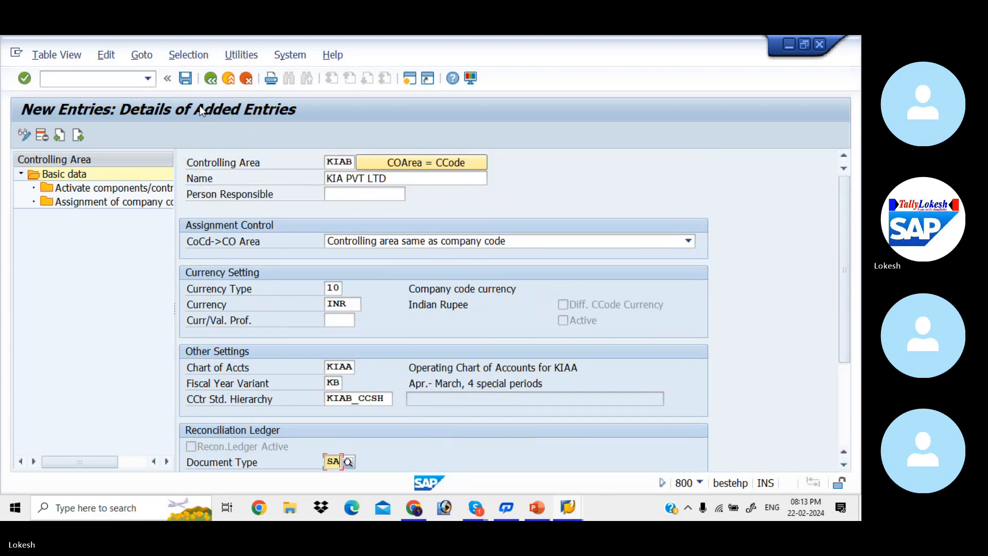
click(192, 85)
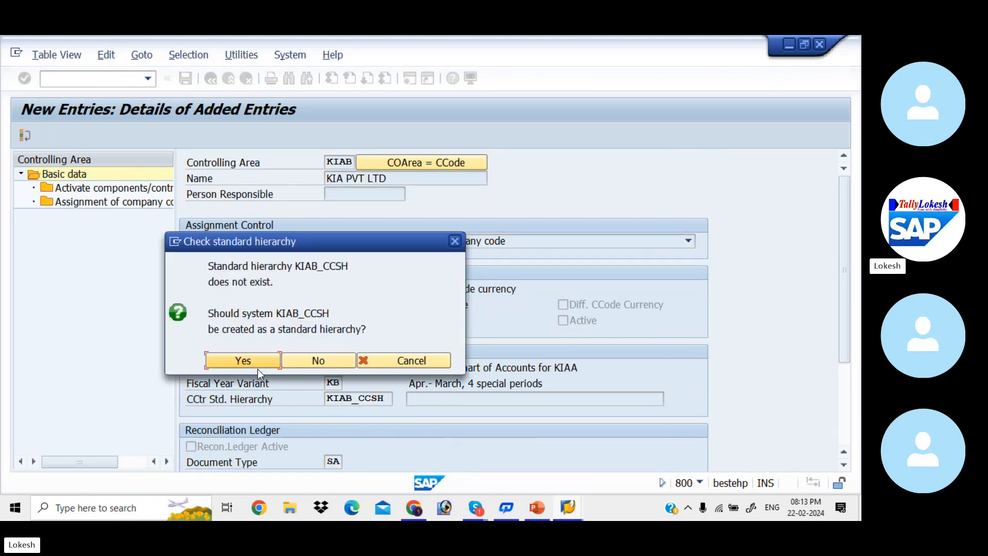
click(262, 359)
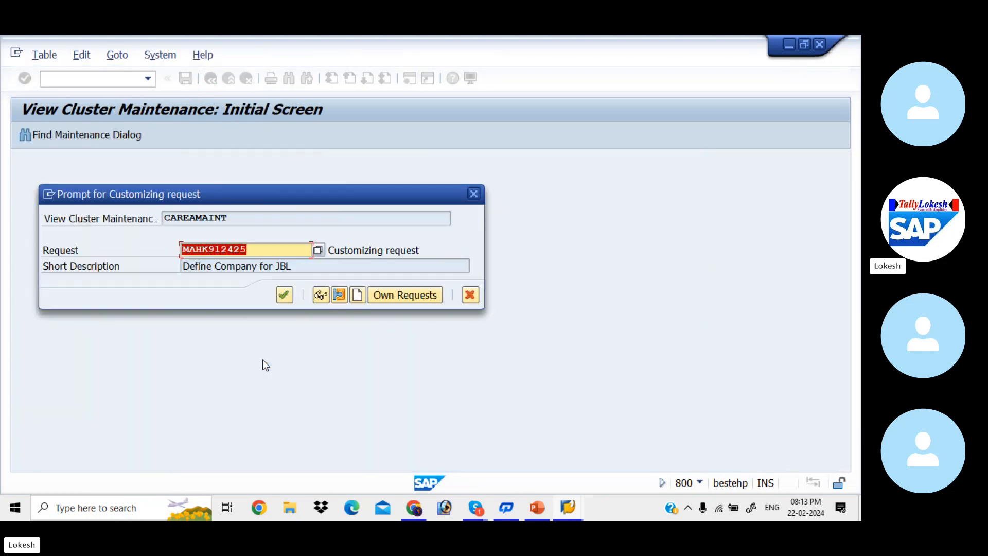
Step: Create a customizing request with the short description "Controlling Area for KIAB" and record the controlling area in it
click(357, 297)
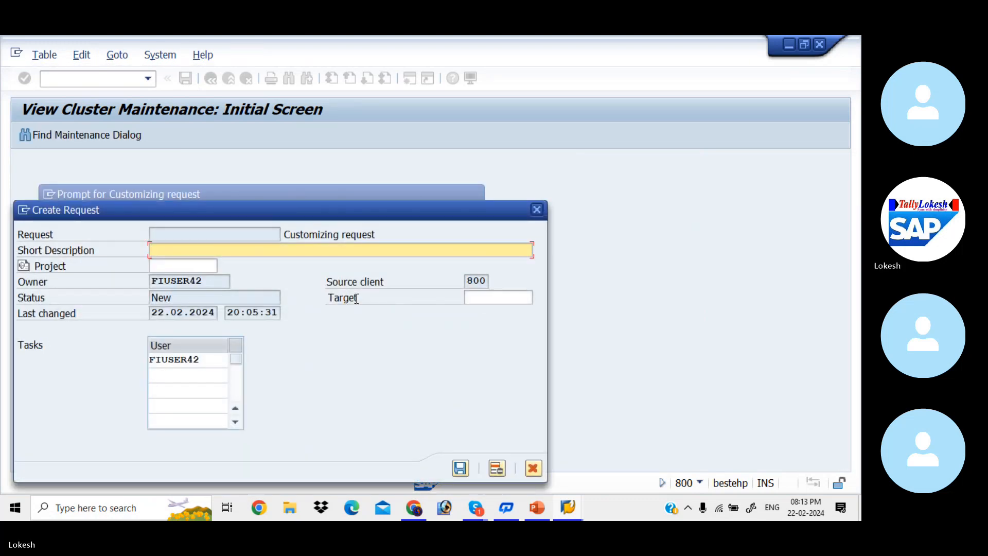
text(Controlling Area for Kiab)
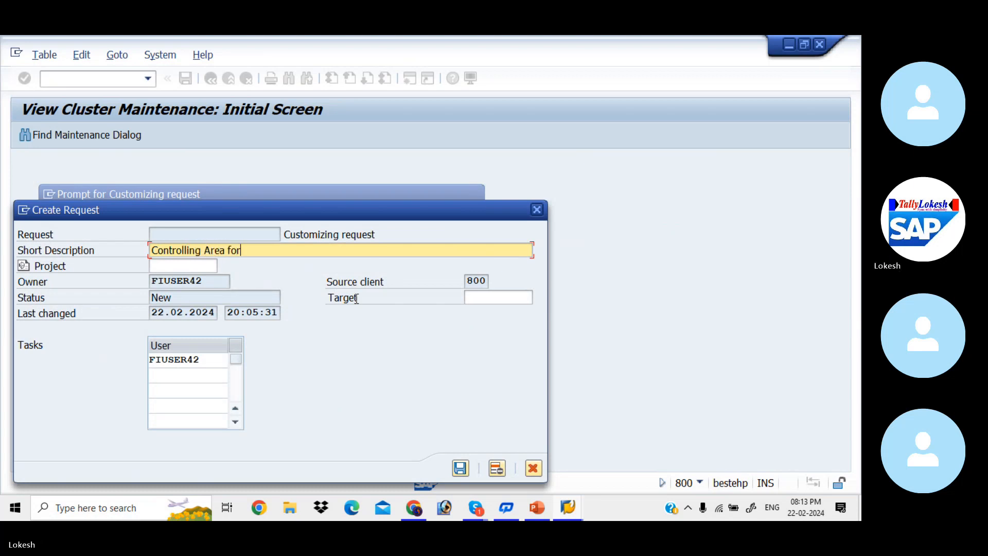
key(BackSpace)
key(BackSpace)
key(BackSpace)
text(IAB)
click(460, 469)
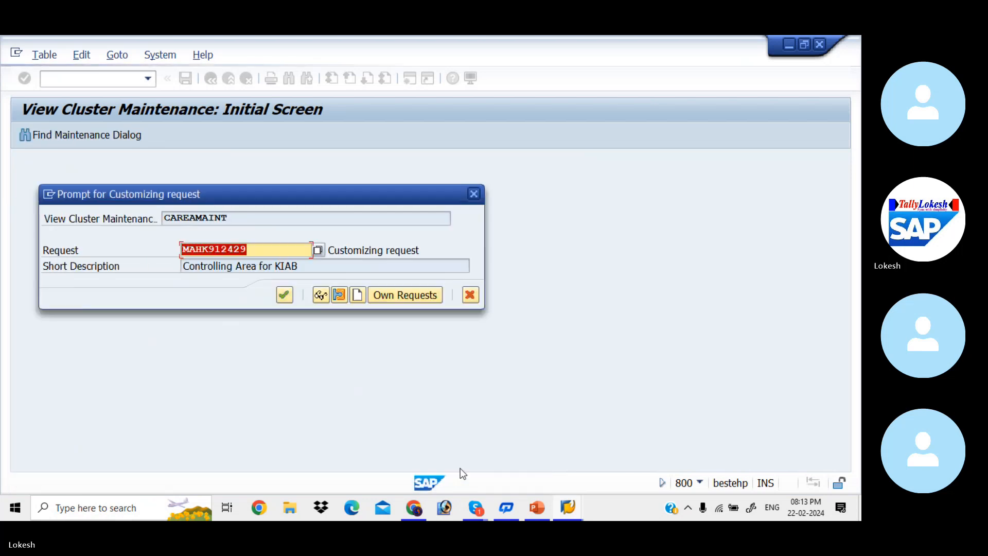
click(292, 297)
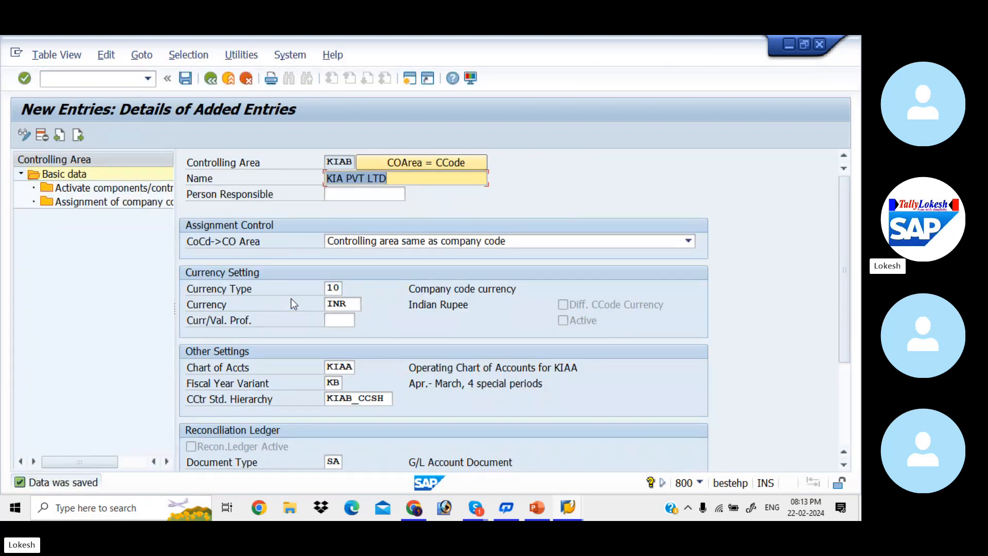
Step: Assign company code KIAB to controlling area KIAB and save the assignment
double_click(117, 205)
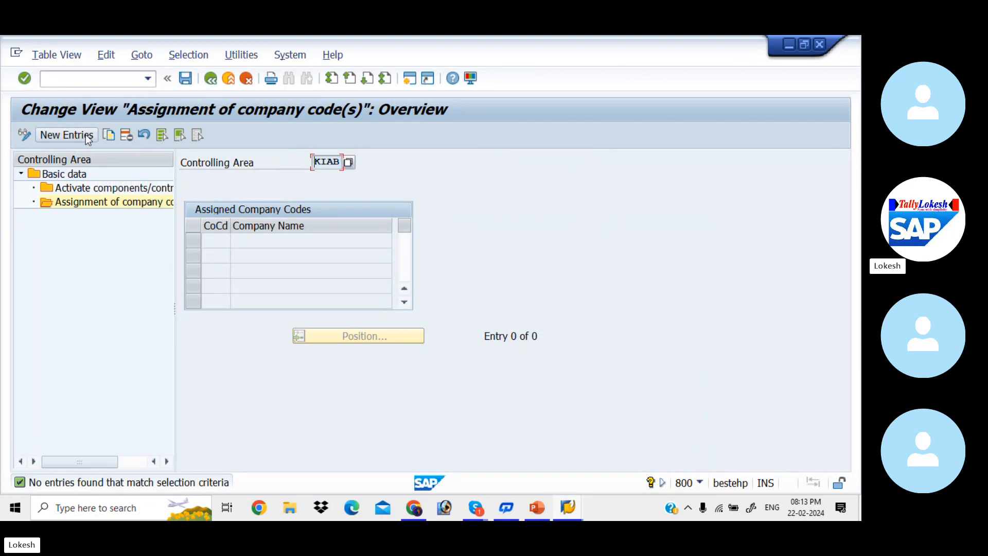
click(85, 134)
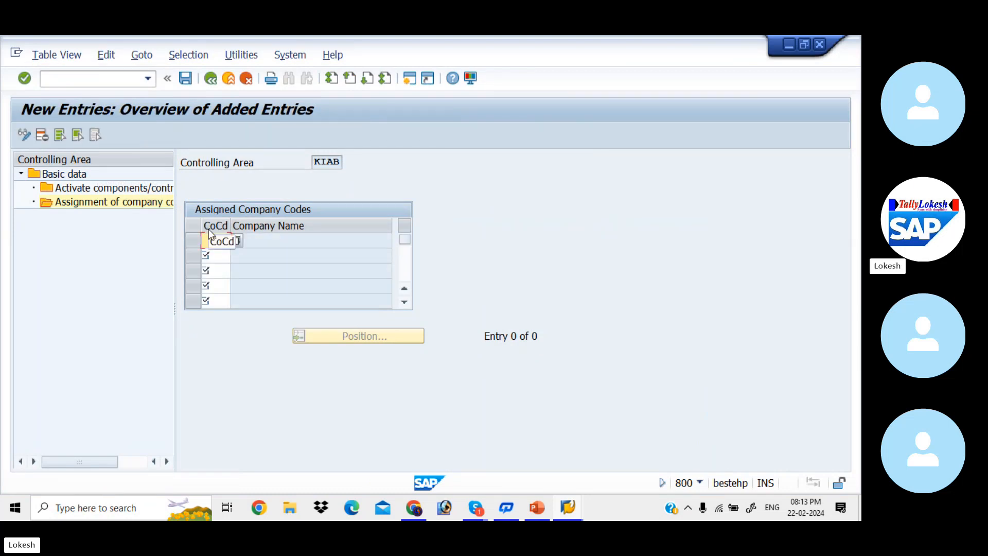
text(KIAB)
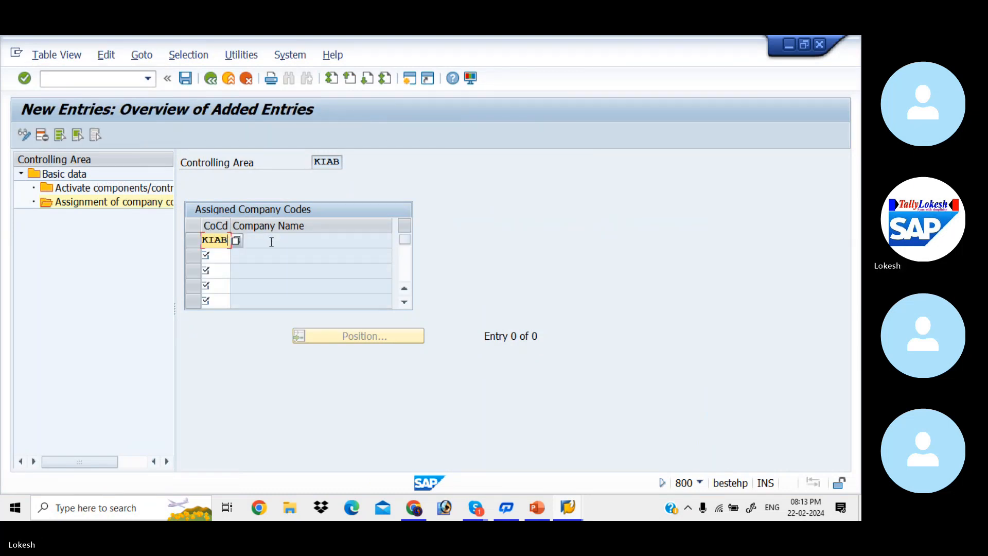
key(Return)
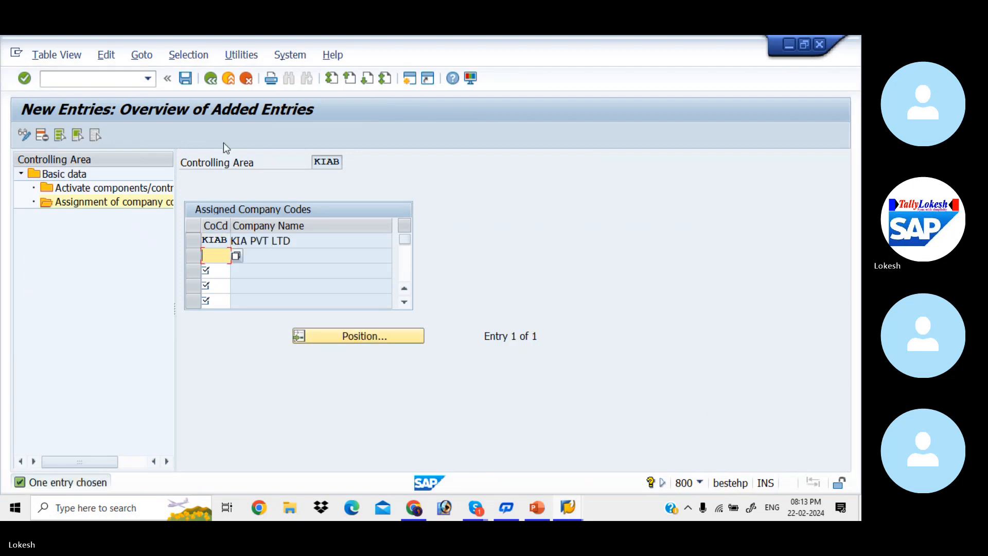
click(186, 78)
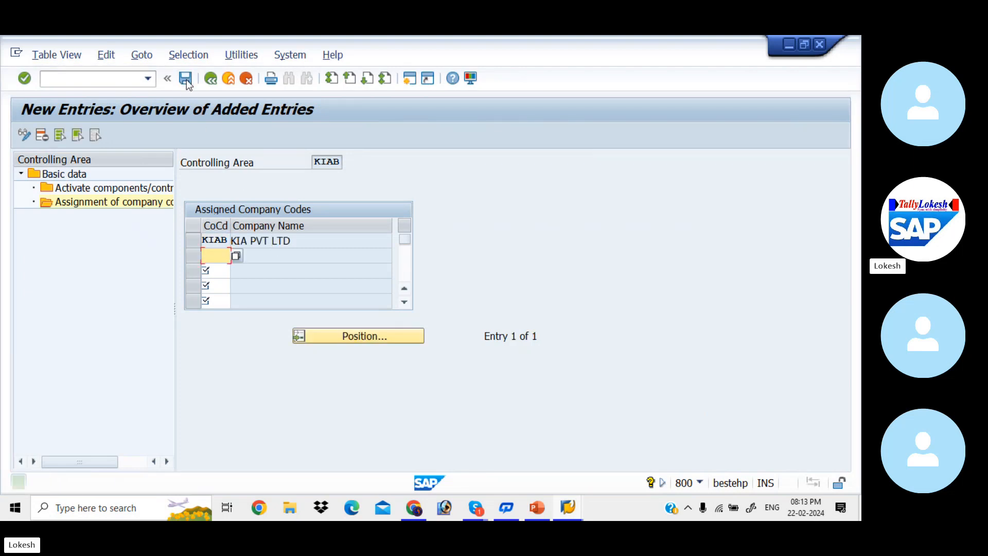
Step: Add a component activation entry for fiscal year 2023 with Cost Centers set to "Component active" and AA: Activity Type enabled
click(110, 187)
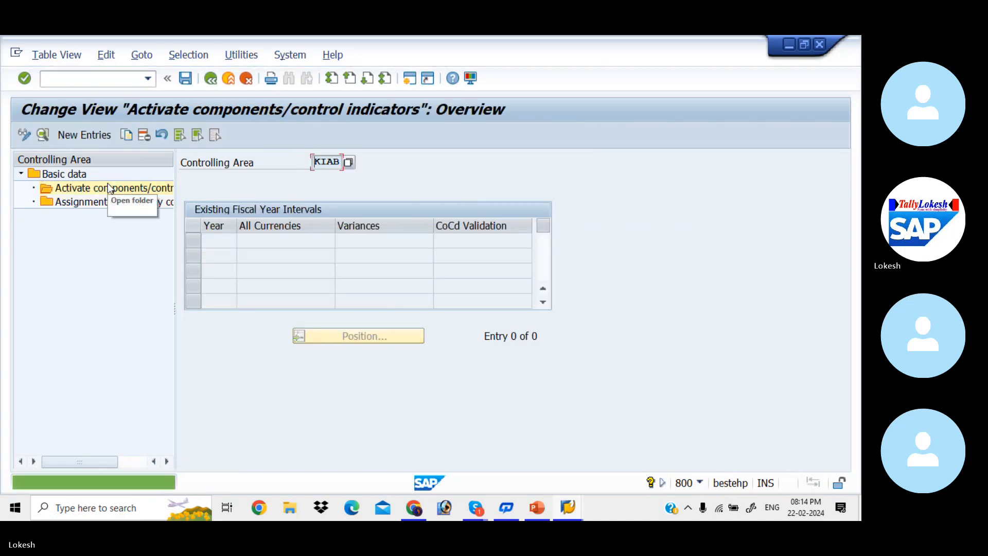
click(96, 138)
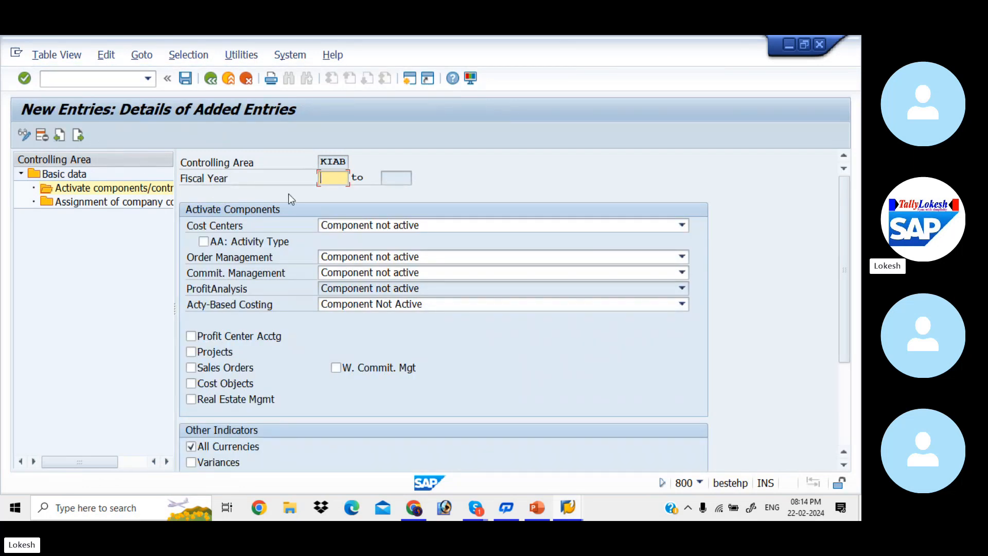
click(332, 180)
click(446, 229)
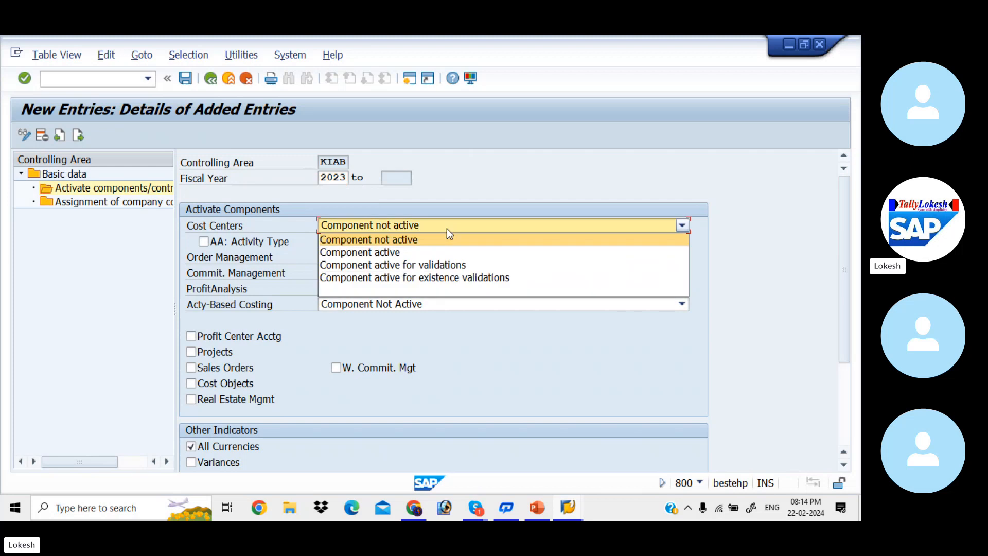
click(428, 252)
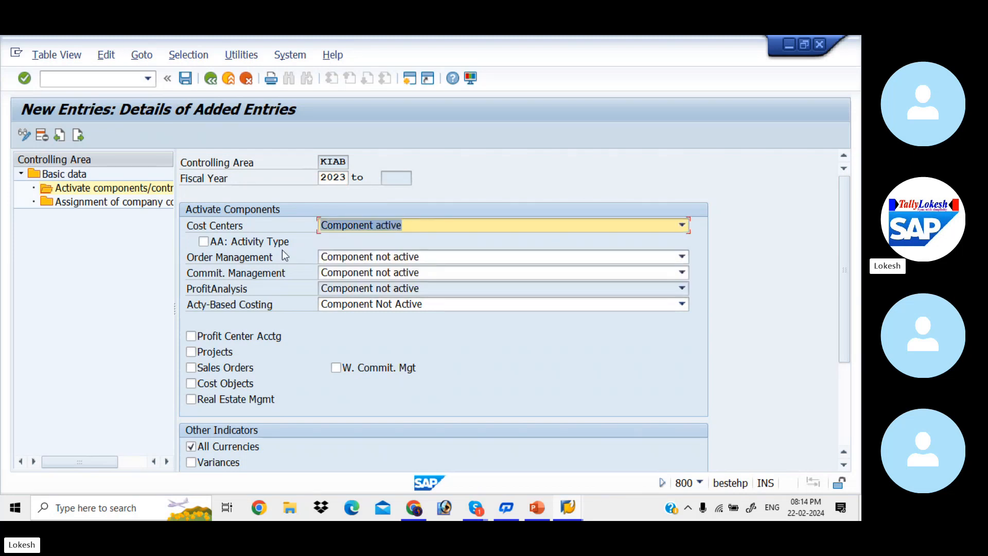
click(204, 243)
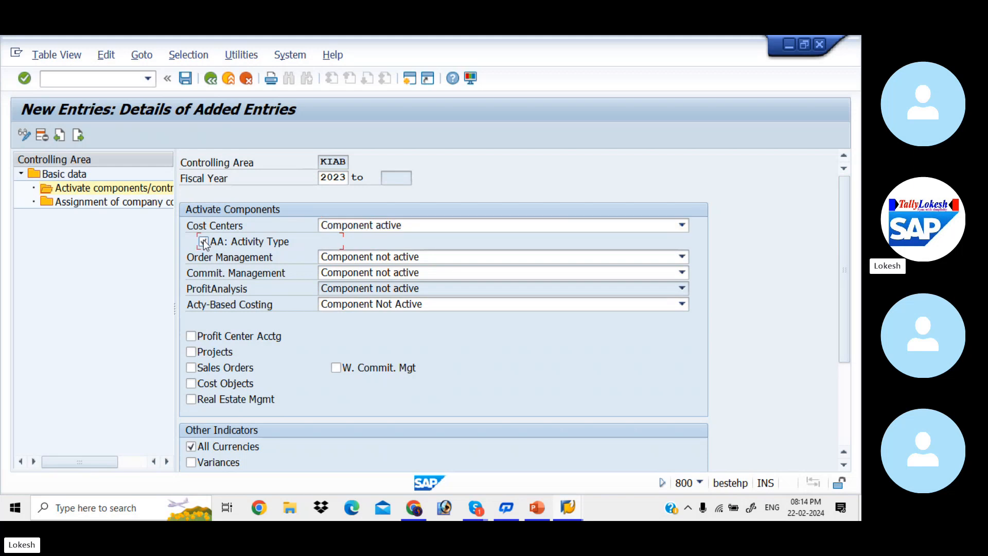
Step: Set Order Management to "Component active", enable Profit Center Acctg, and save the control indicators for controlling area KIAB
click(422, 256)
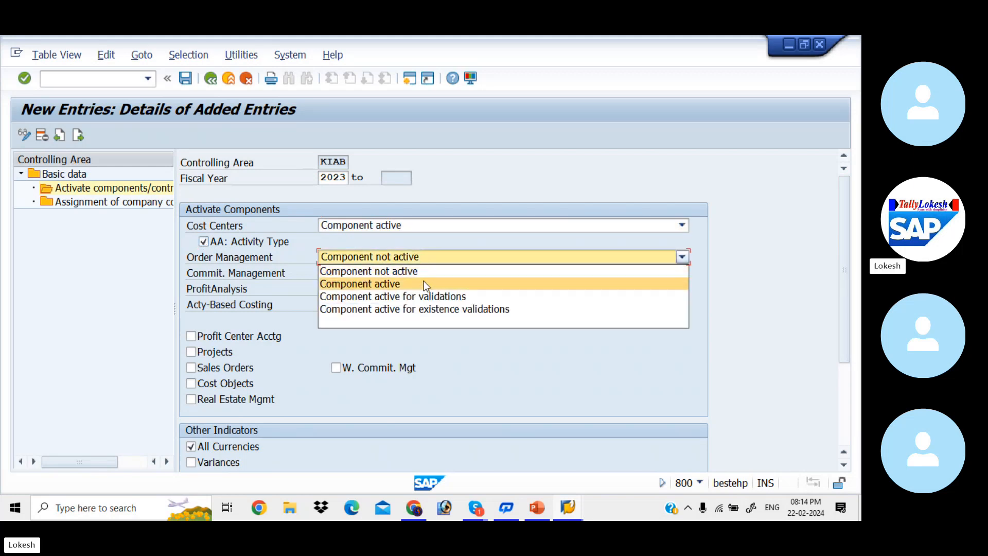
click(424, 284)
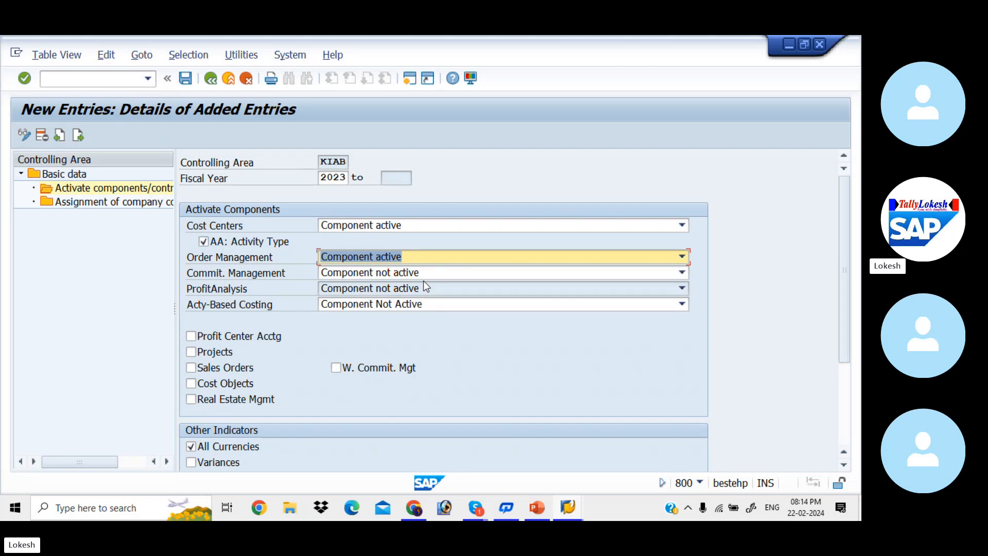
click(198, 336)
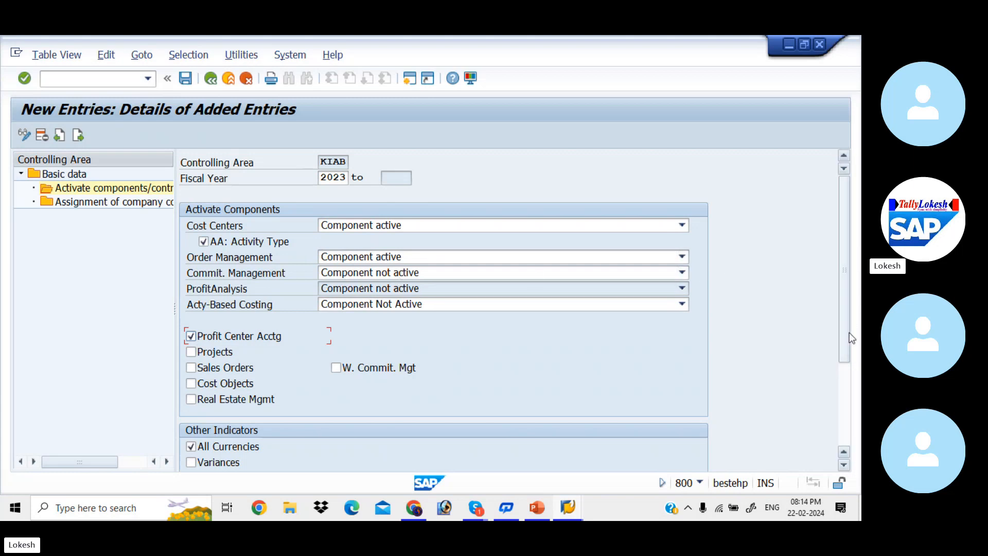
drag(849, 332, 824, 201)
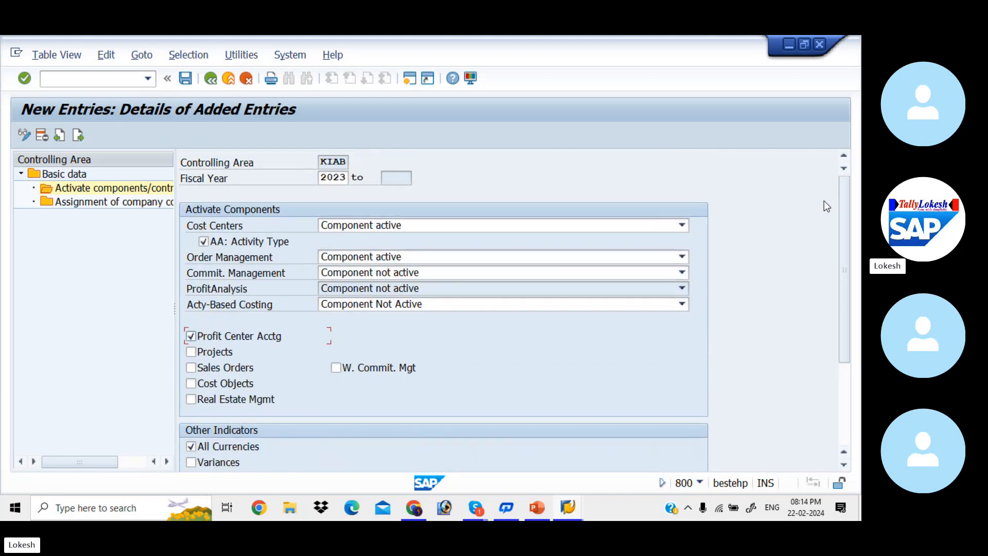
click(186, 78)
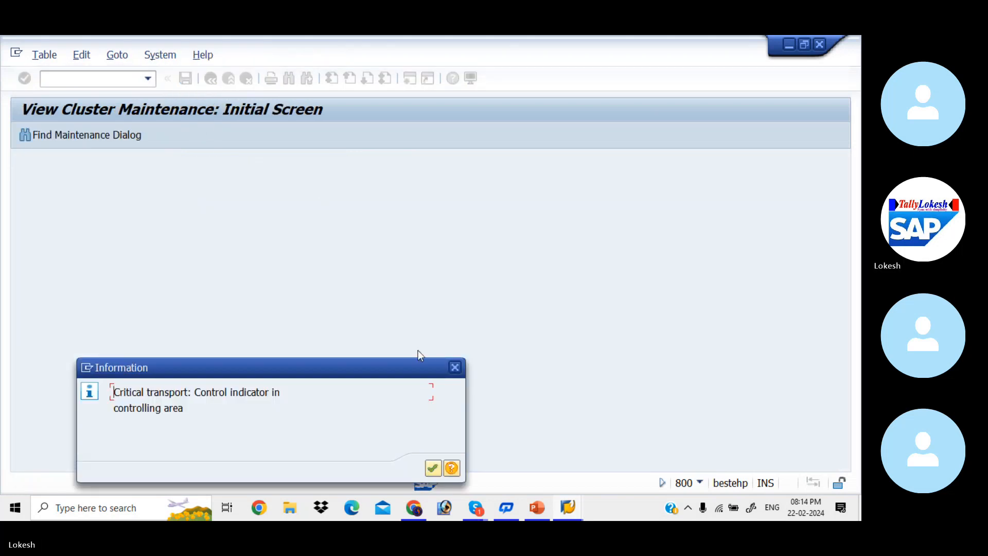
click(432, 467)
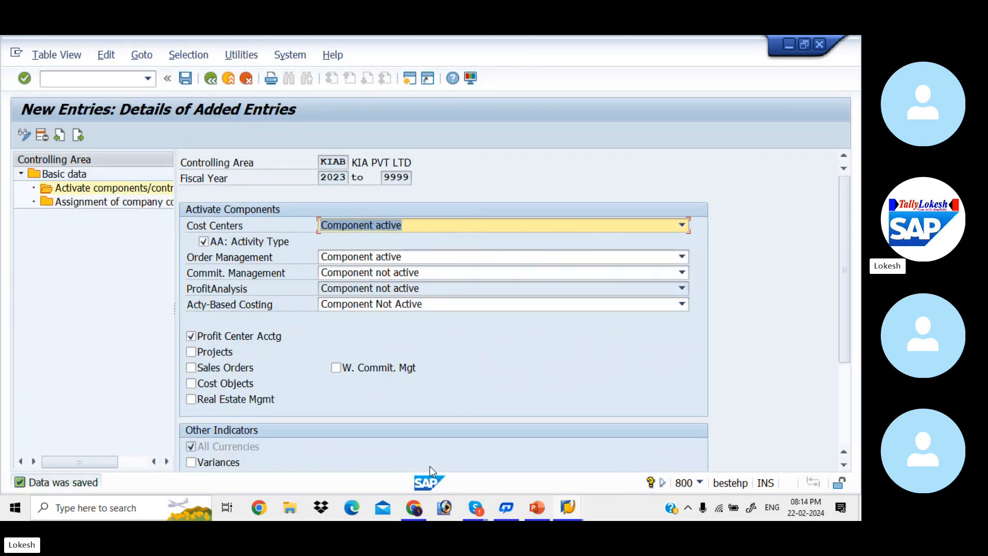
Step: Run transaction KANK for CO document number ranges, set the CO area to KIAB, and check its existing intervals for maintenance
key(alt+Tab)
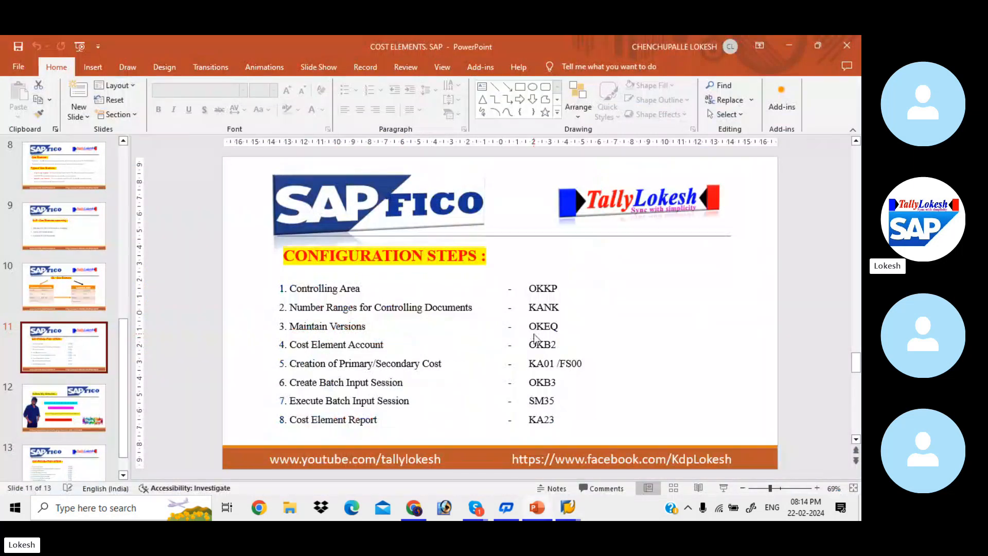
key(alt+Tab)
click(85, 80)
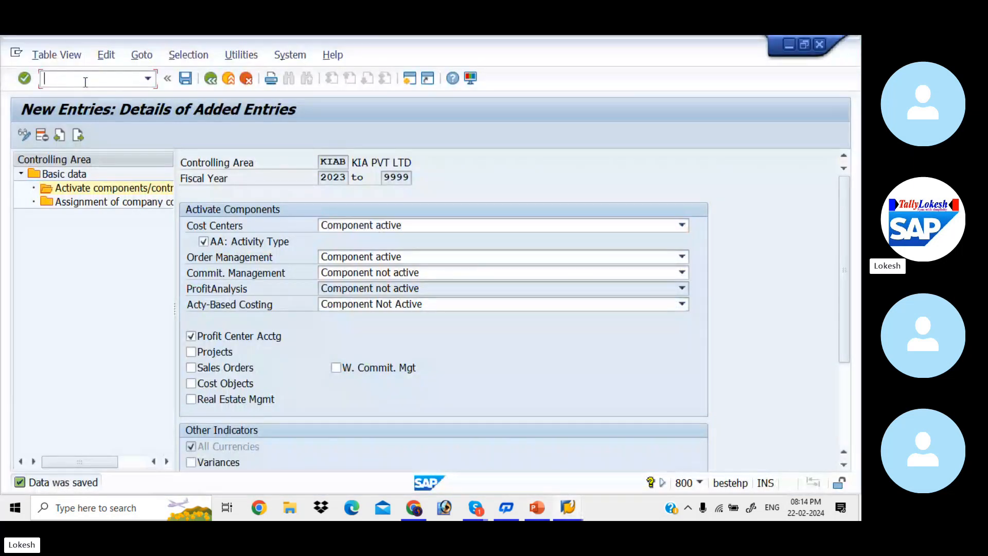
text(/N)
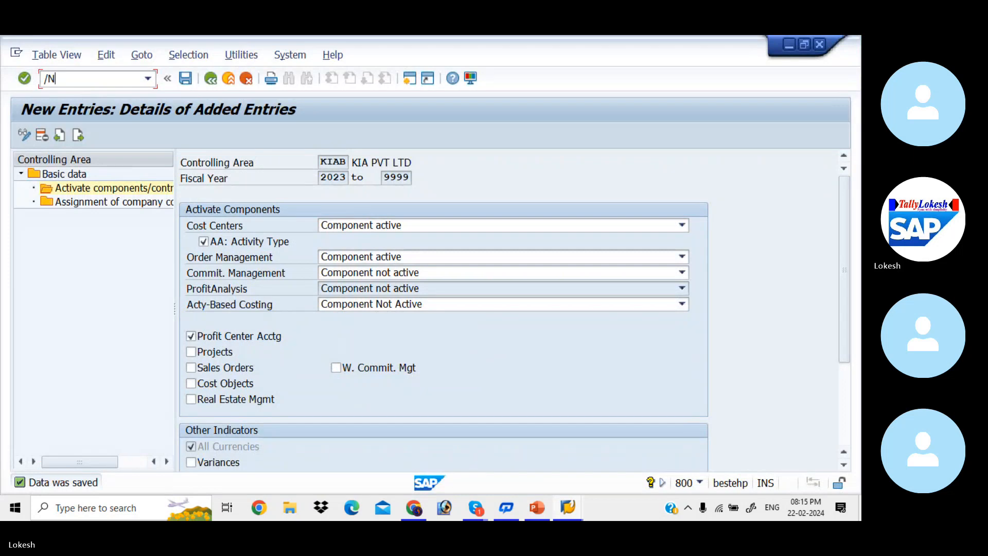
text(KA06)
key(Return)
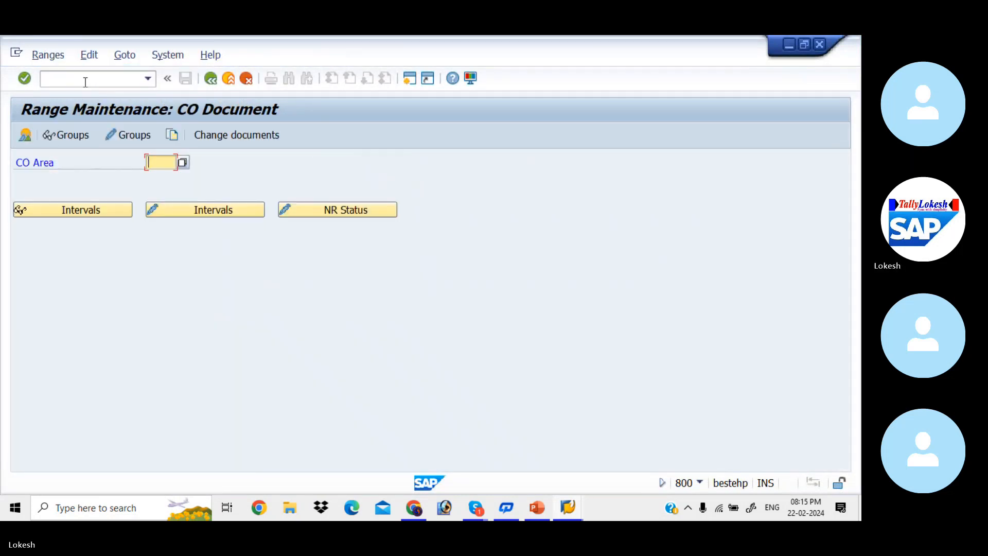
key(Down)
key(Return)
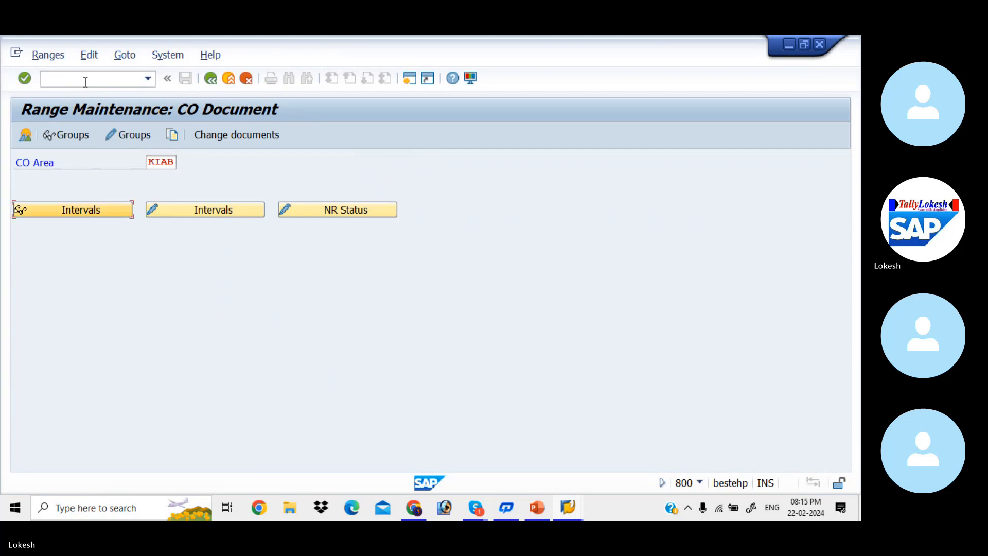
click(218, 210)
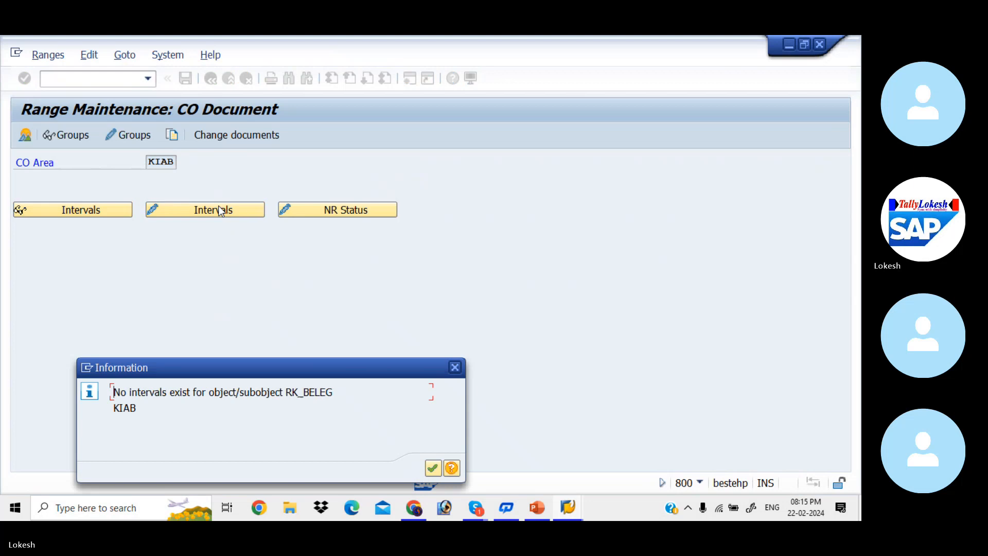
click(455, 367)
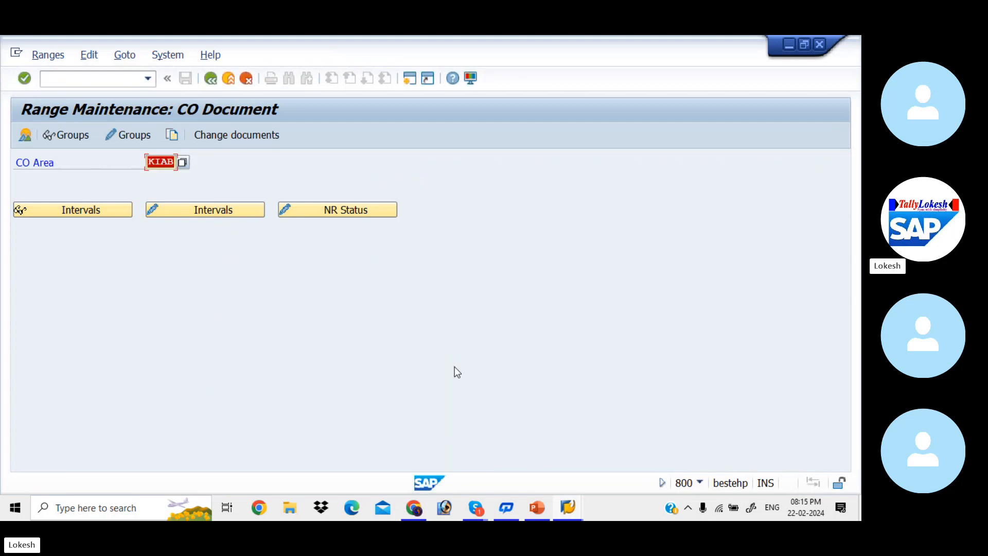
Step: Start a new number range group for KIAB in group maintenance and name it "Controlling Area for Co"
click(140, 133)
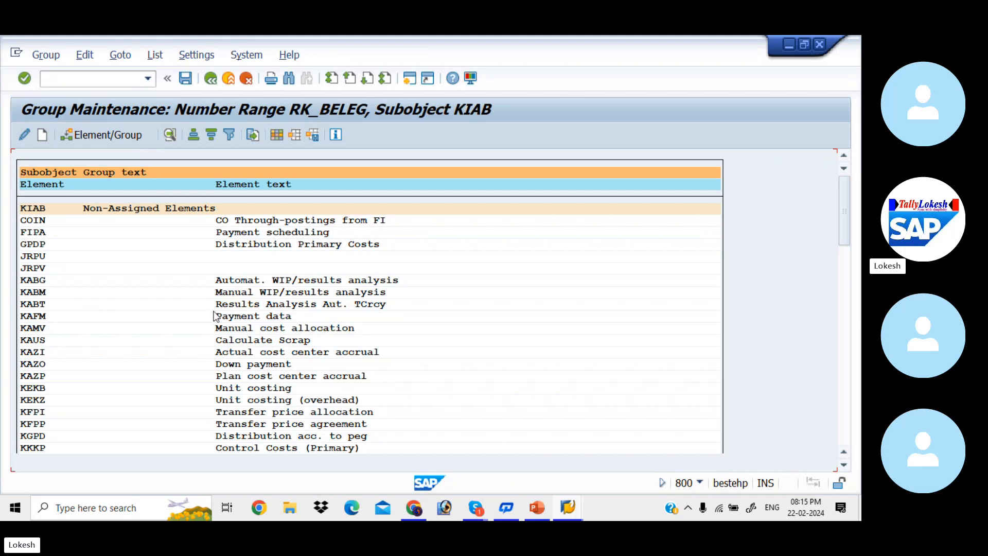
click(35, 220)
click(41, 140)
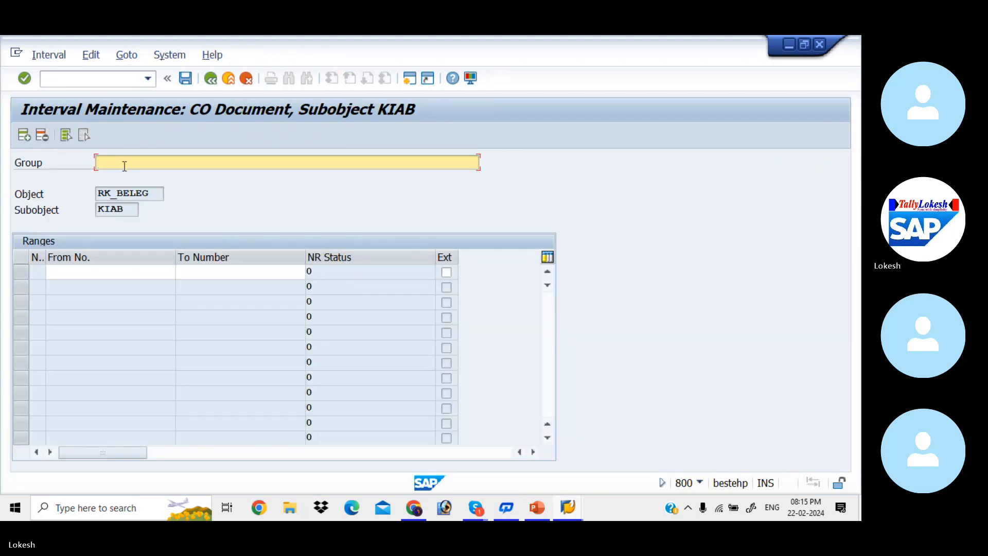
key(BackSpace)
text(Controlling Area for Co)
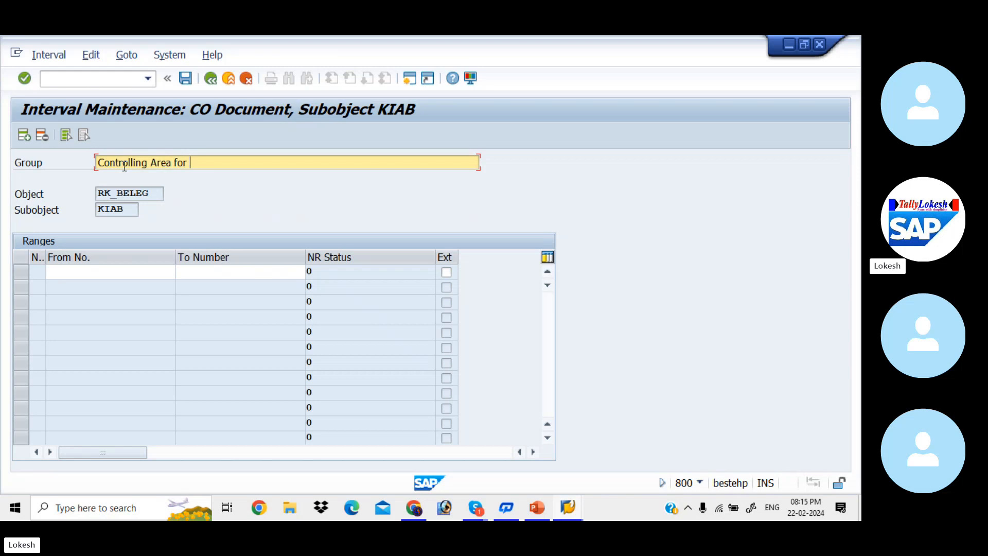
Step: Define the group's number range from 01 to 5000 and save the interval
click(72, 271)
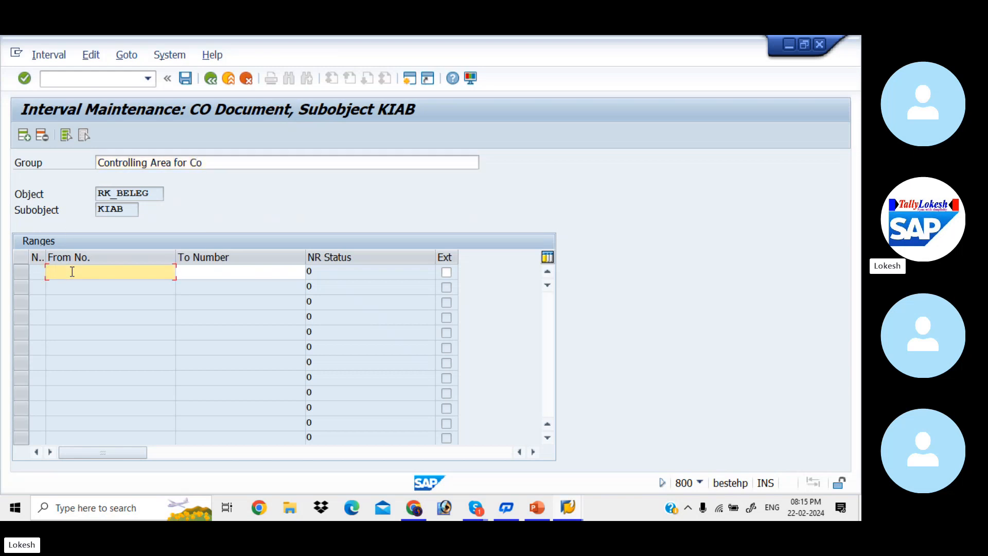
click(203, 274)
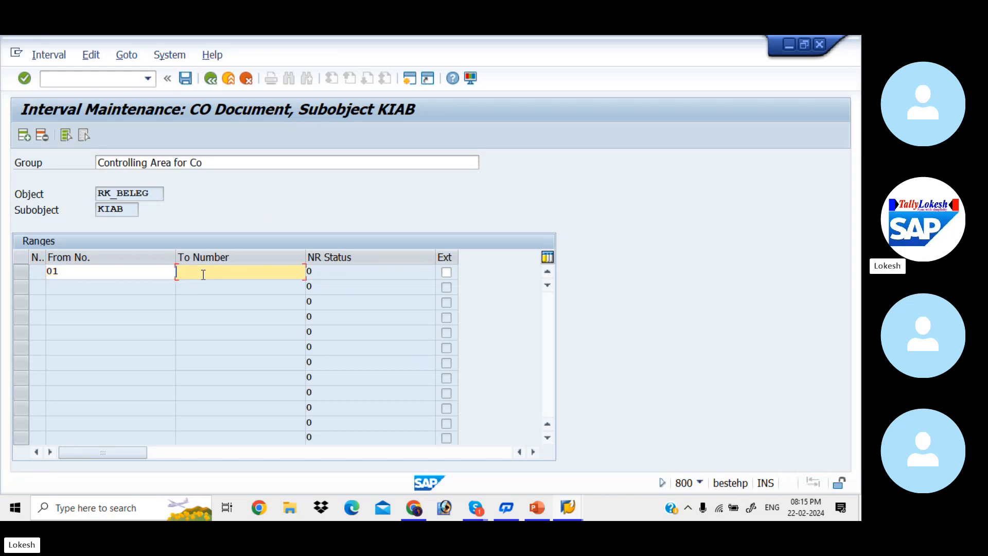
text(5000)
click(185, 80)
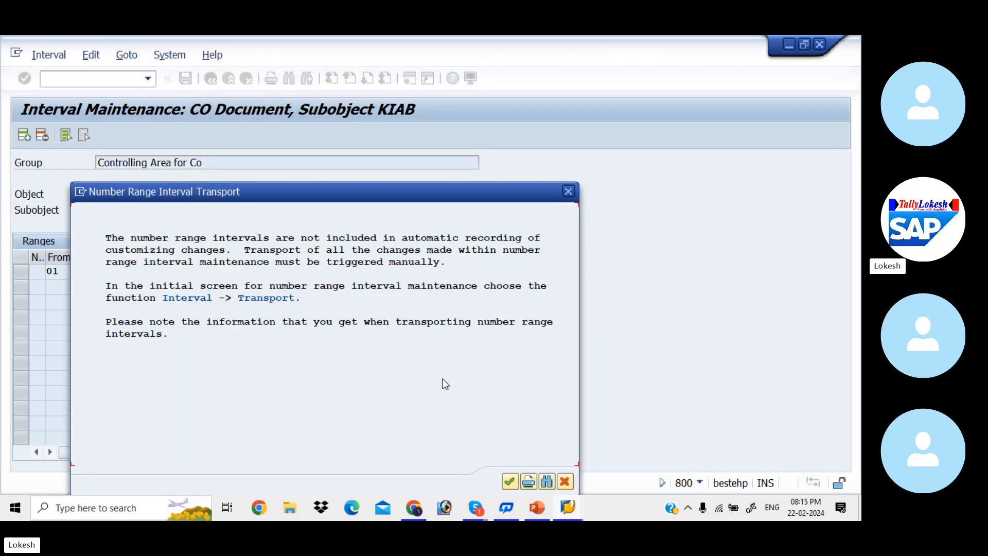
click(508, 482)
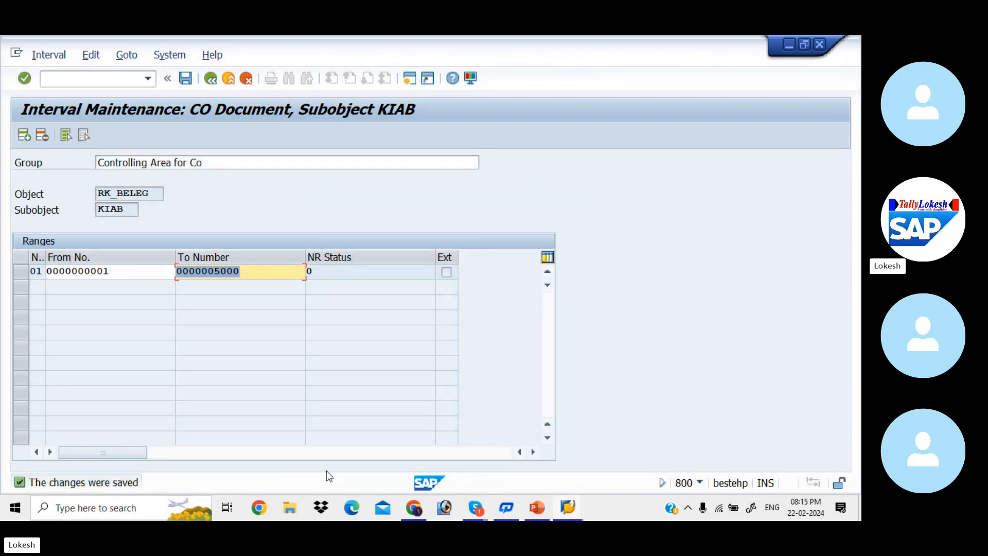
click(186, 79)
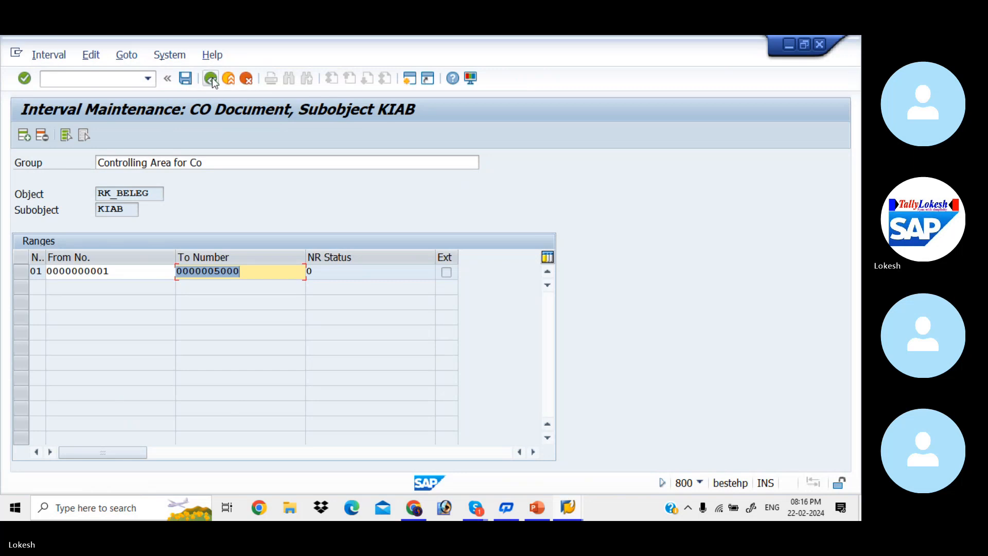
Step: Assign element COIN (CO Through-postings from FI) to the group "Controlling Area for Co" and save the assignment
click(211, 79)
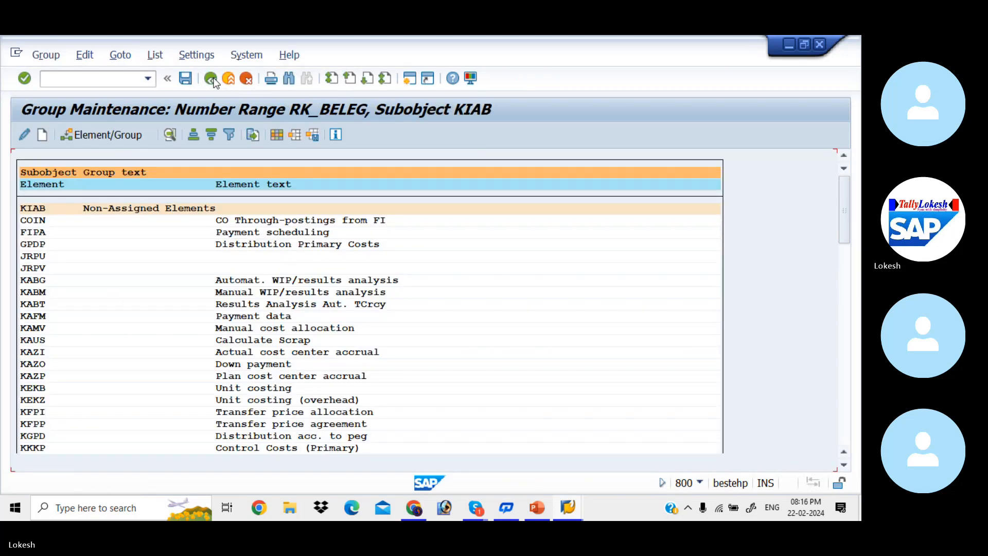
click(41, 222)
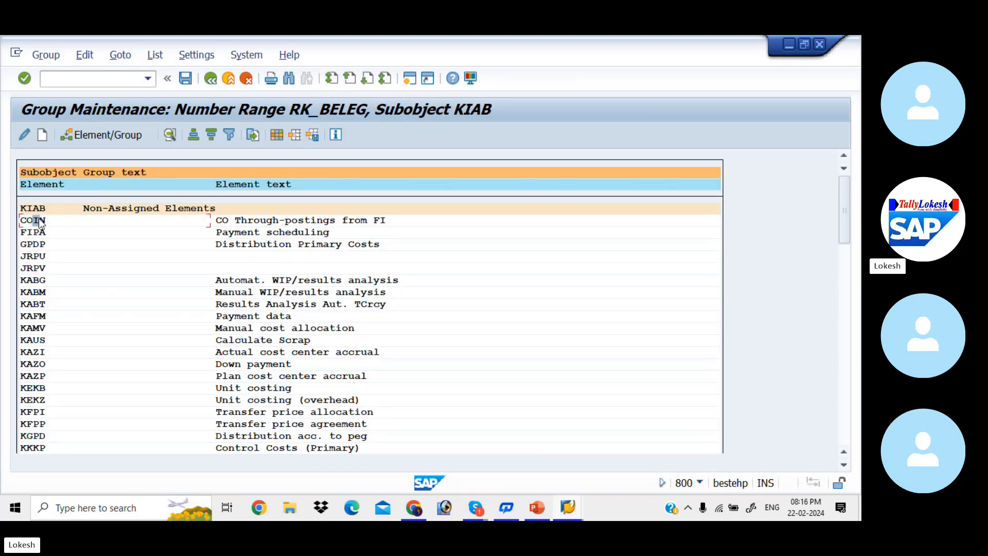
click(115, 136)
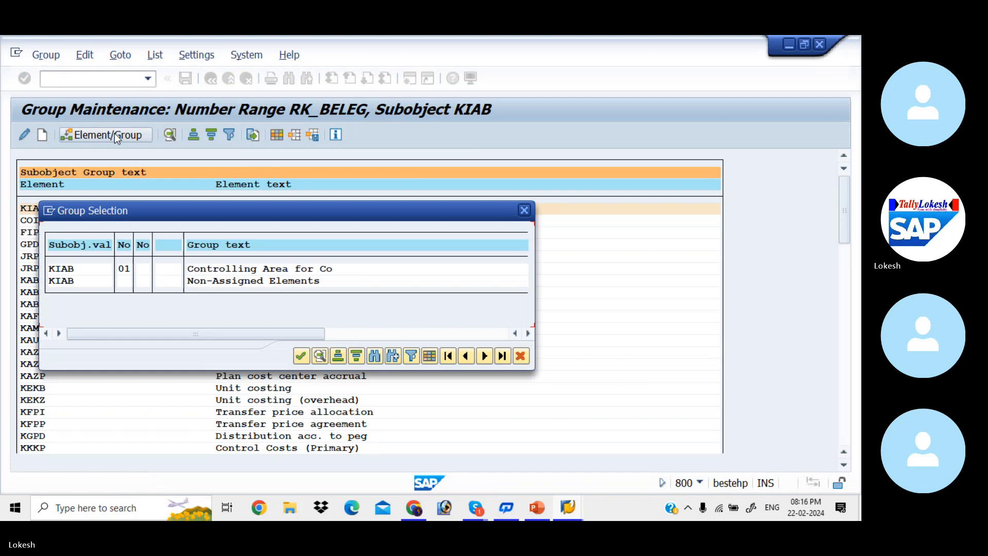
click(125, 269)
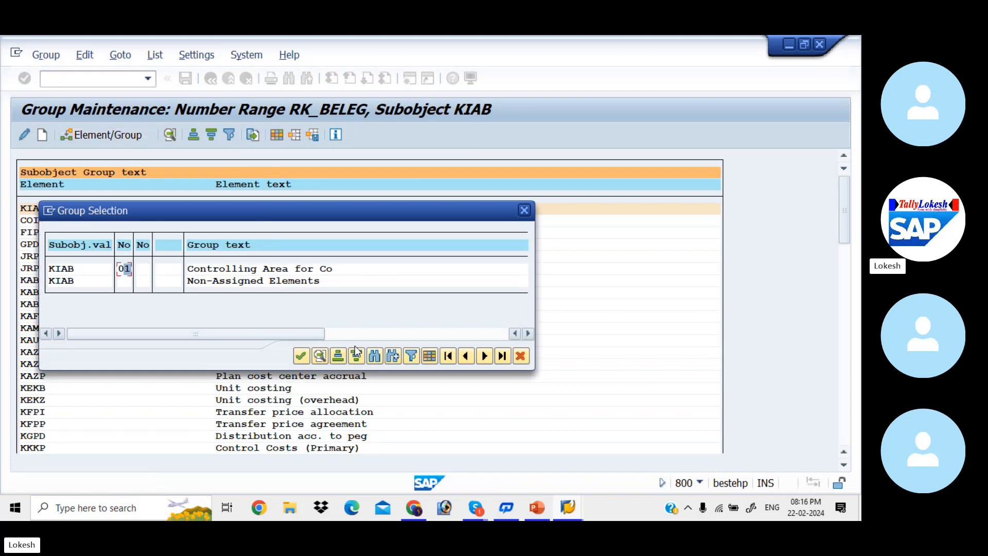
click(301, 356)
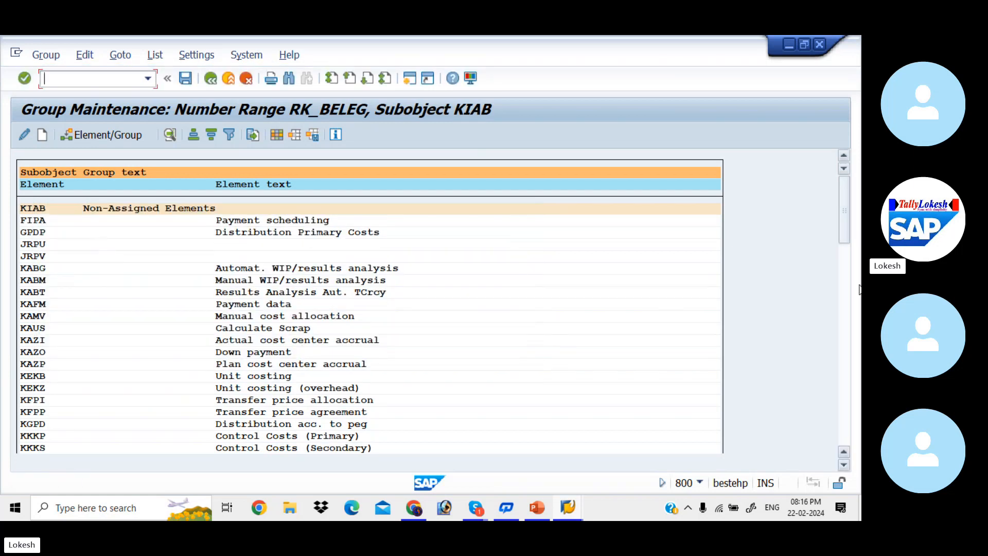
drag(848, 236, 836, 422)
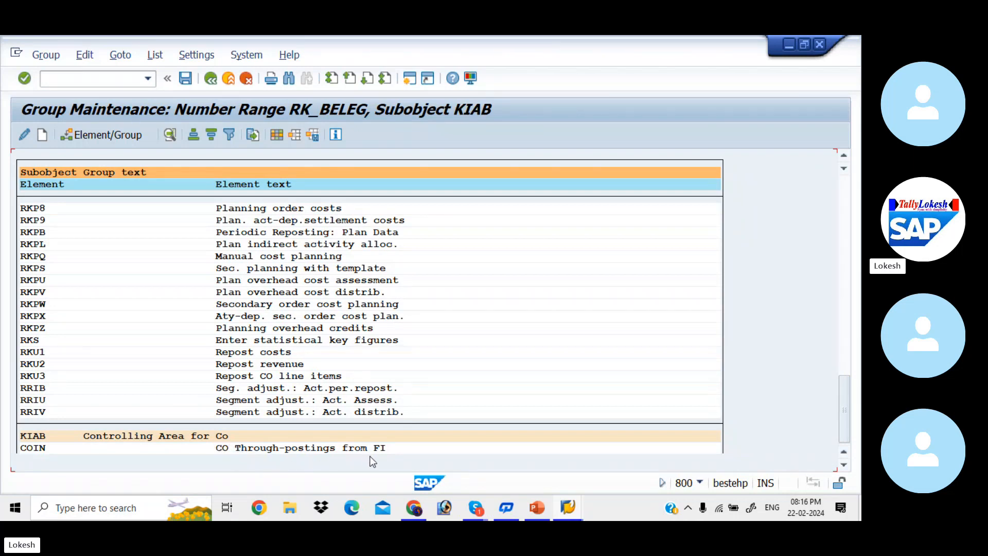
click(186, 78)
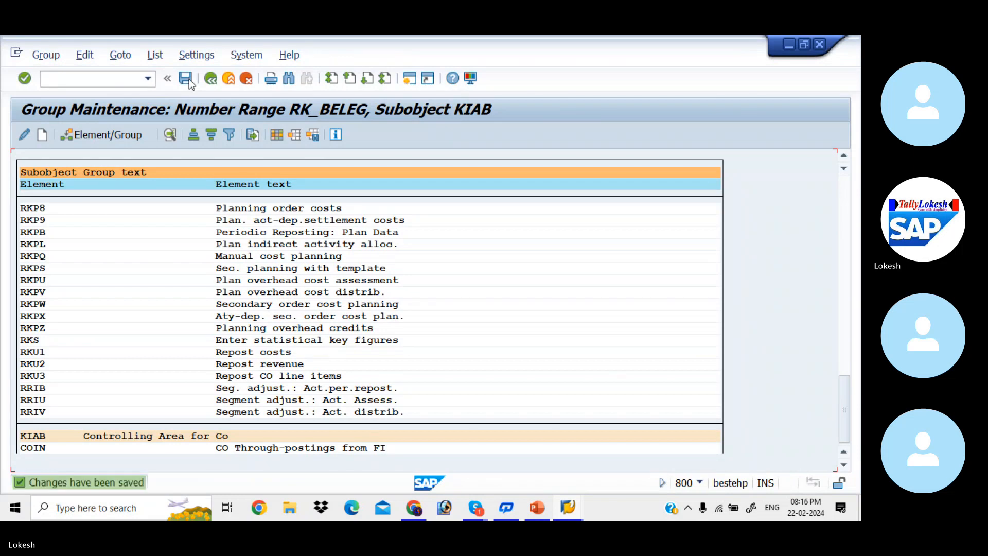
Step: Run transaction OKEQ to maintain the controlling versions
key(alt+Tab)
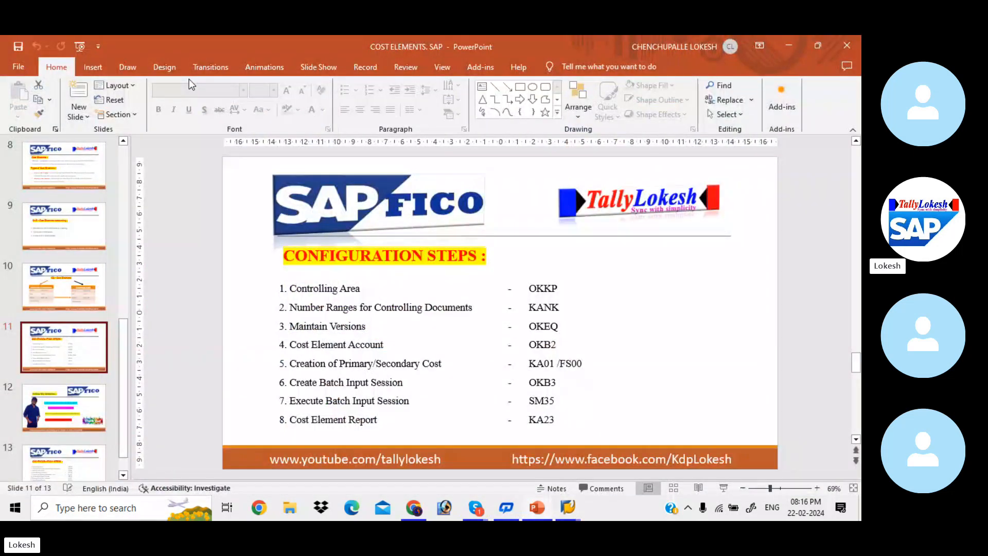
key(alt+Tab)
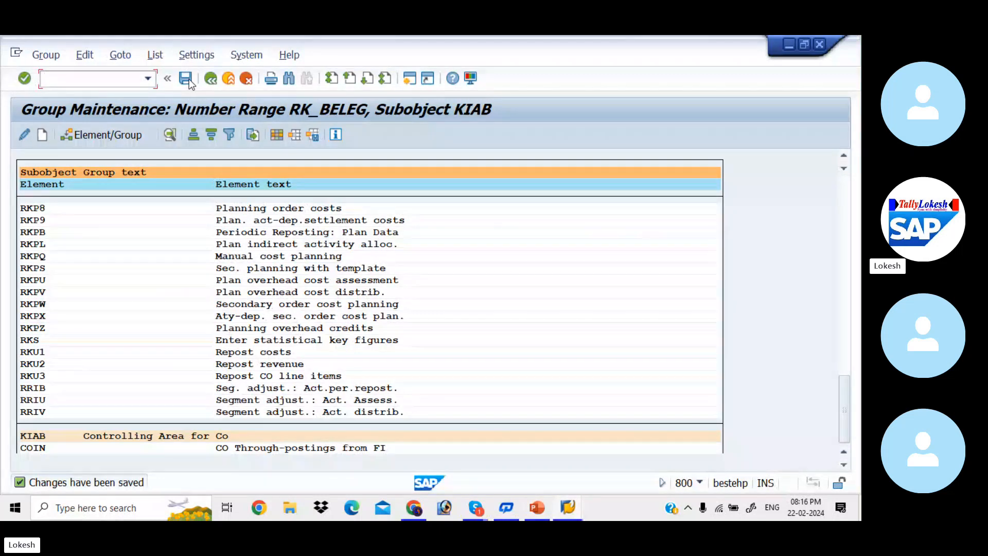
text(/NOKEQ)
key(Return)
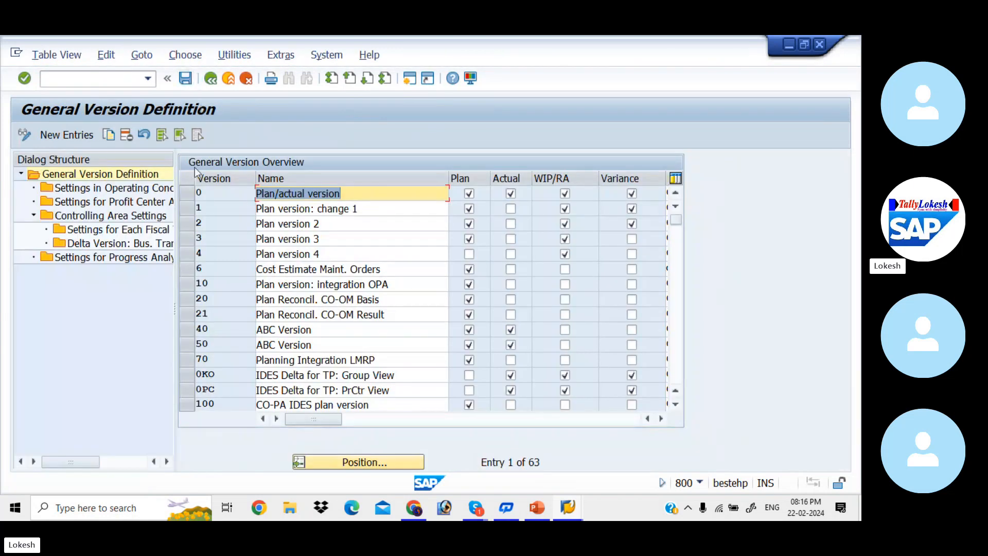
Step: Open Settings for Each Fiscal Year of version 0 (Plan/actual version) for controlling area KIAB
click(187, 197)
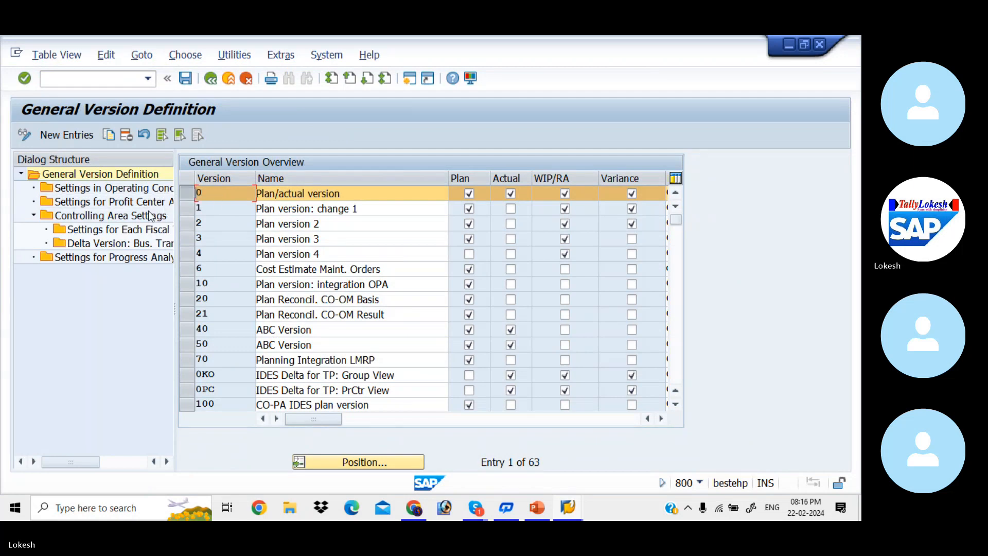
click(130, 232)
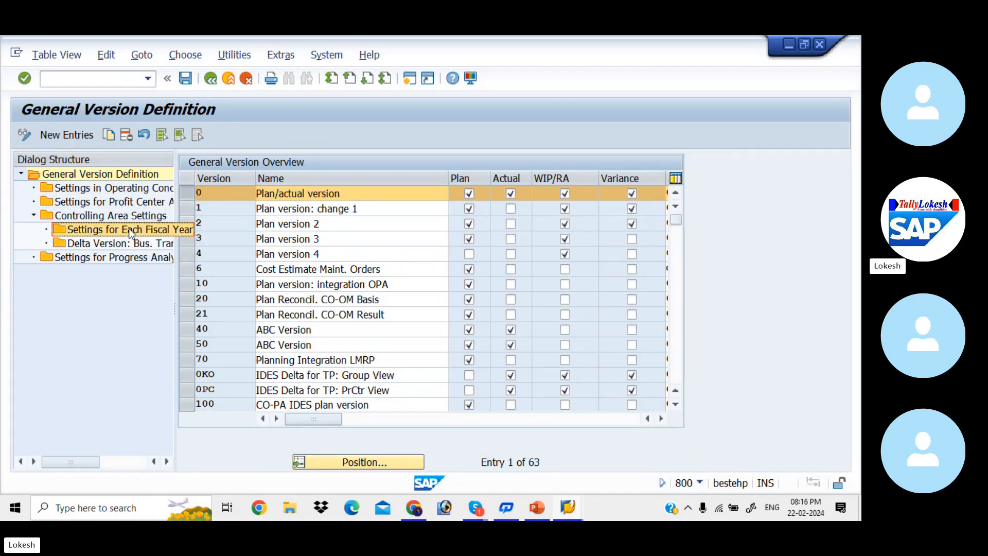
double_click(131, 232)
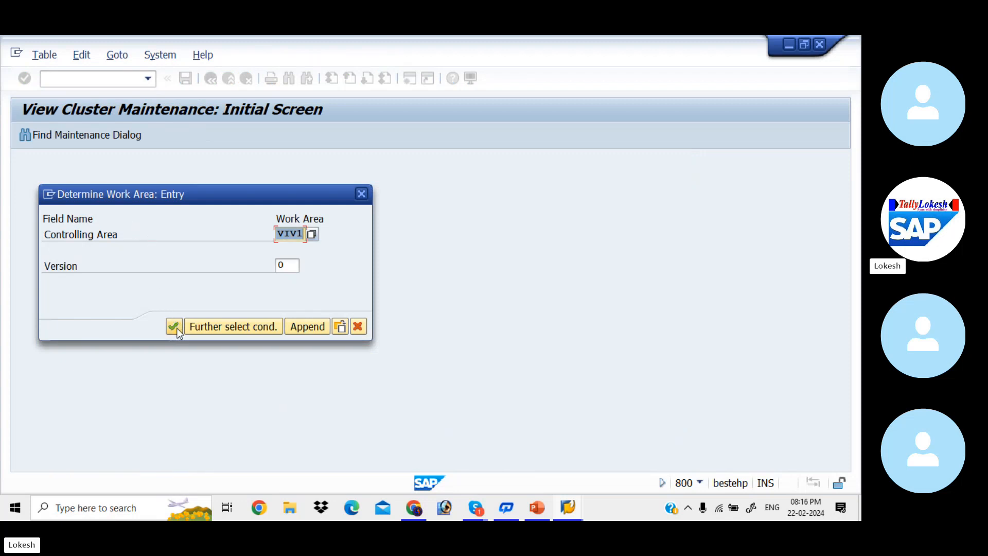
key(BackSpace)
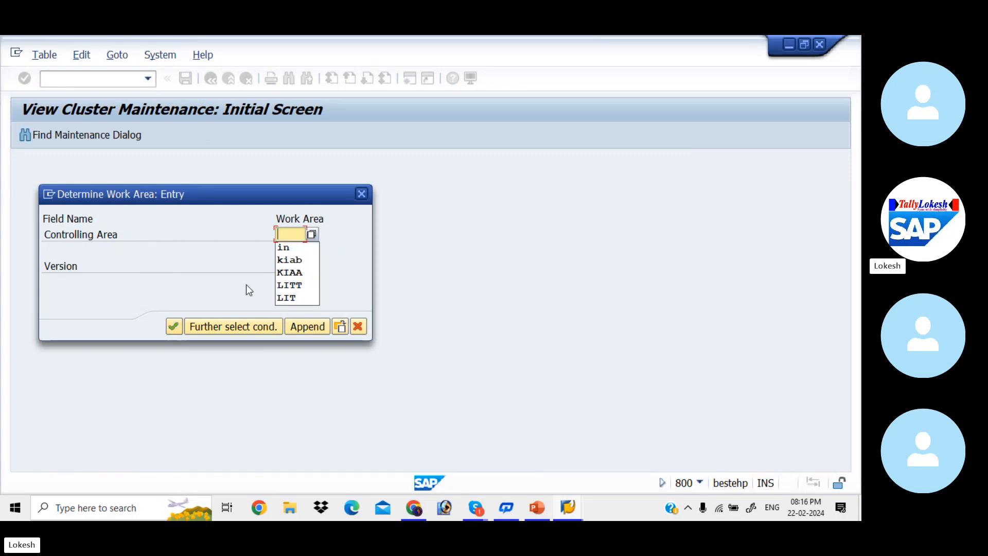
text(KIAB)
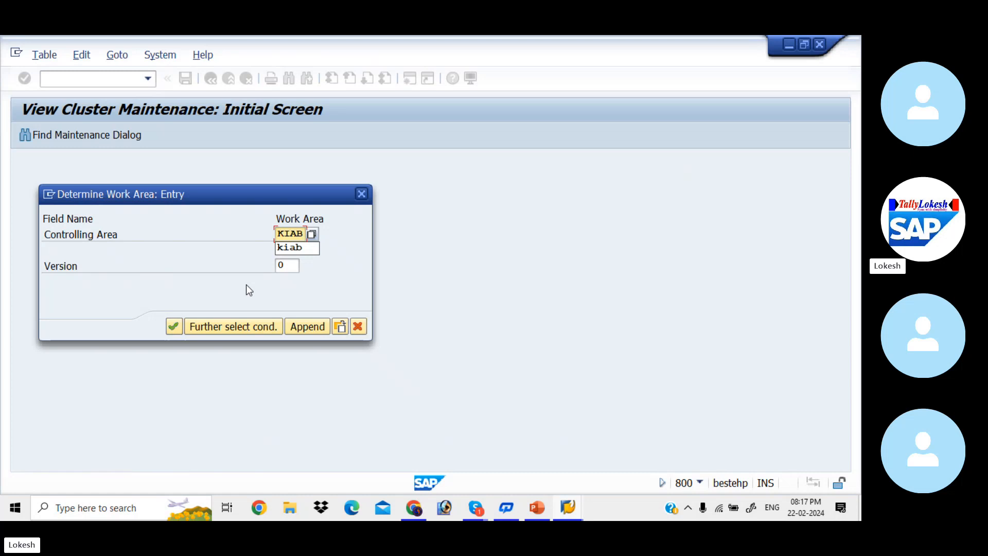
key(Return)
key(Return)
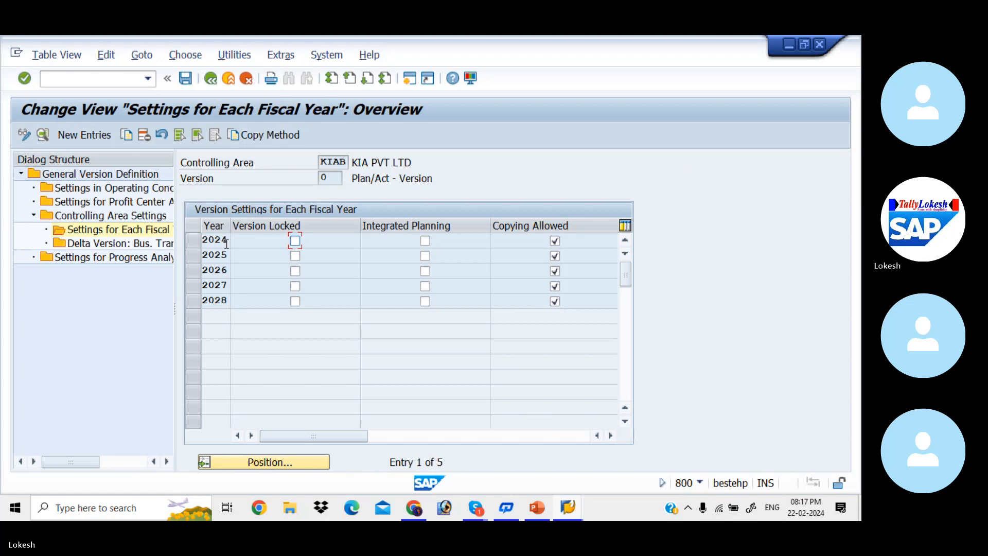
Step: Add a fiscal year 2023 entry to the version 0 settings of KIAB, save it, and return to the overview
click(94, 135)
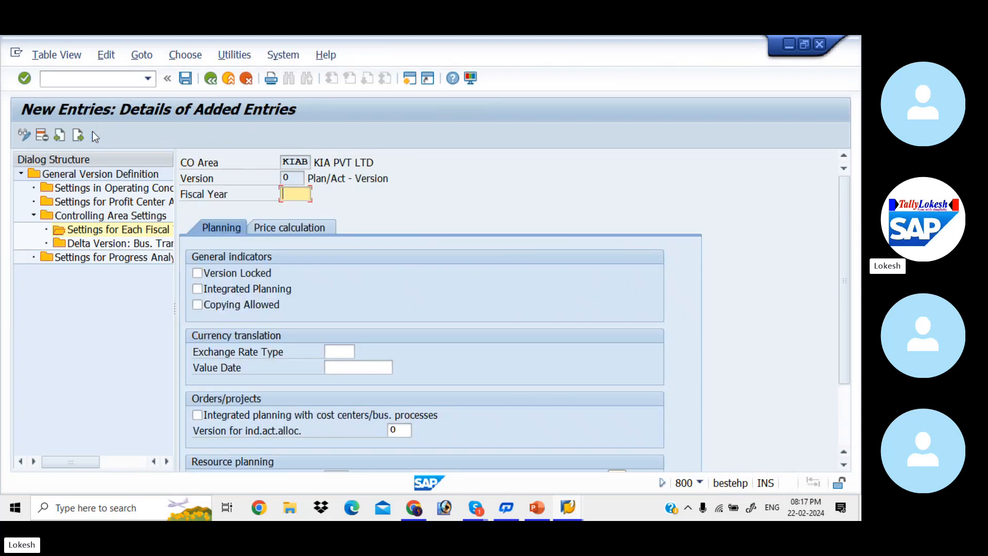
text(2023)
click(188, 79)
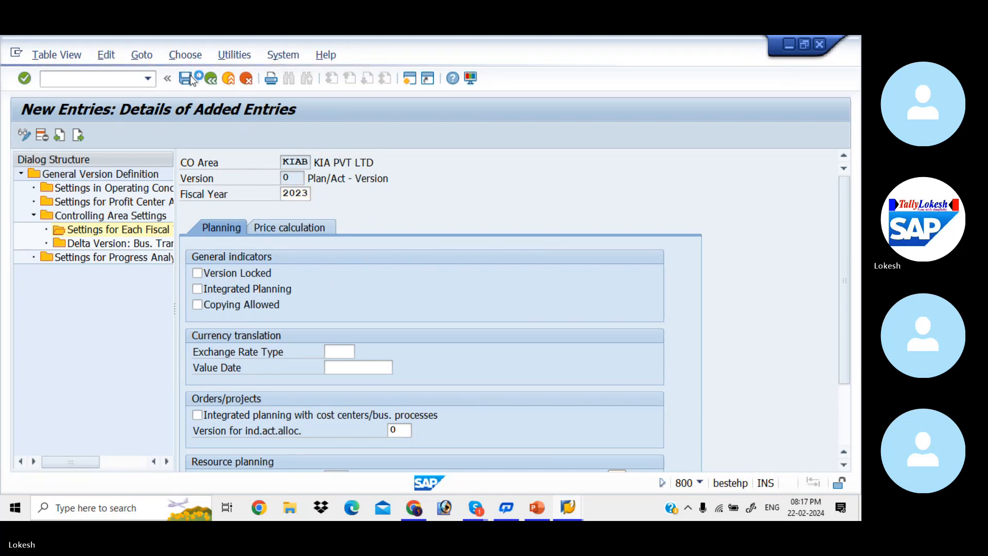
click(285, 294)
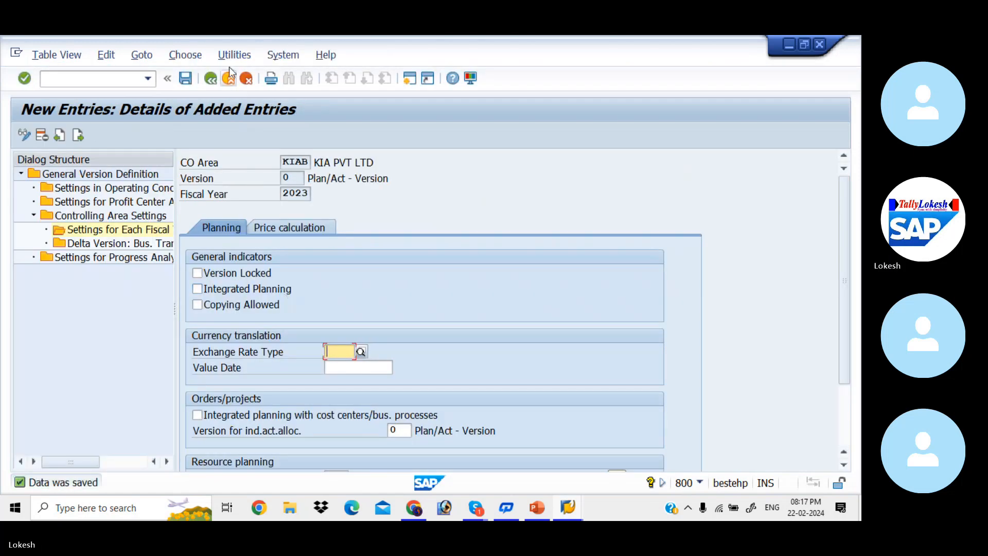
click(212, 82)
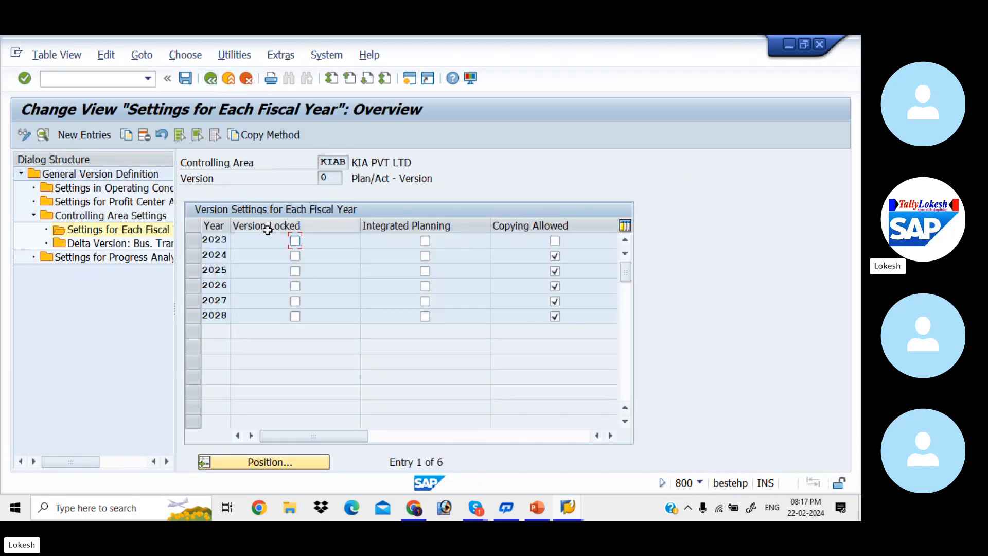
Step: Try to save fiscal year 2023 with Integrated Planning, Copying Allowed and Version Locked enabled, and discard the changes
click(424, 241)
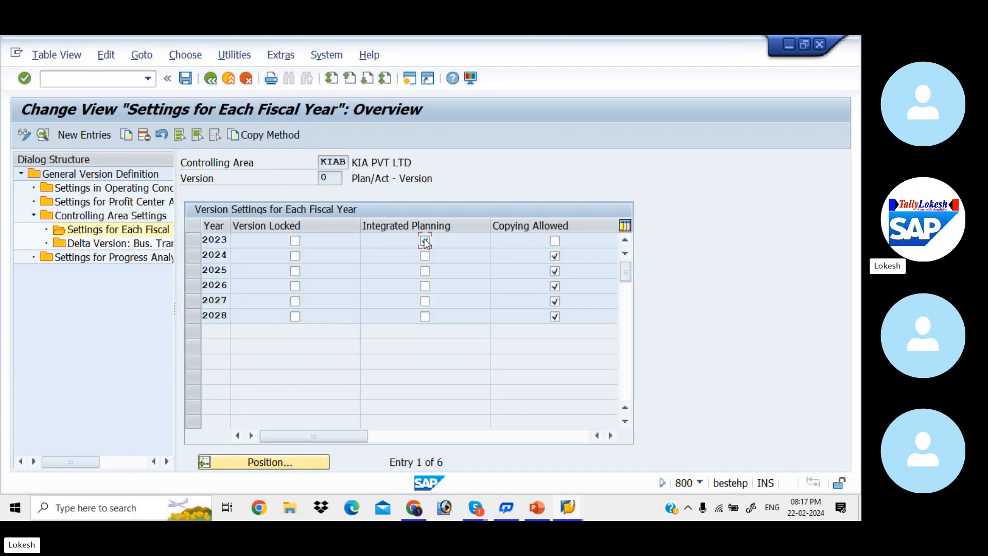
click(557, 246)
click(186, 79)
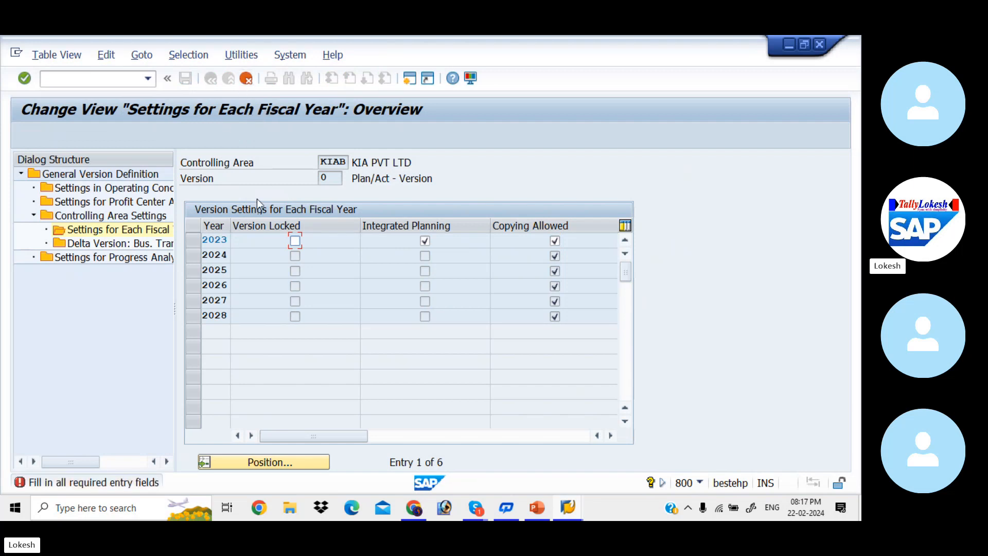
click(297, 241)
key(Return)
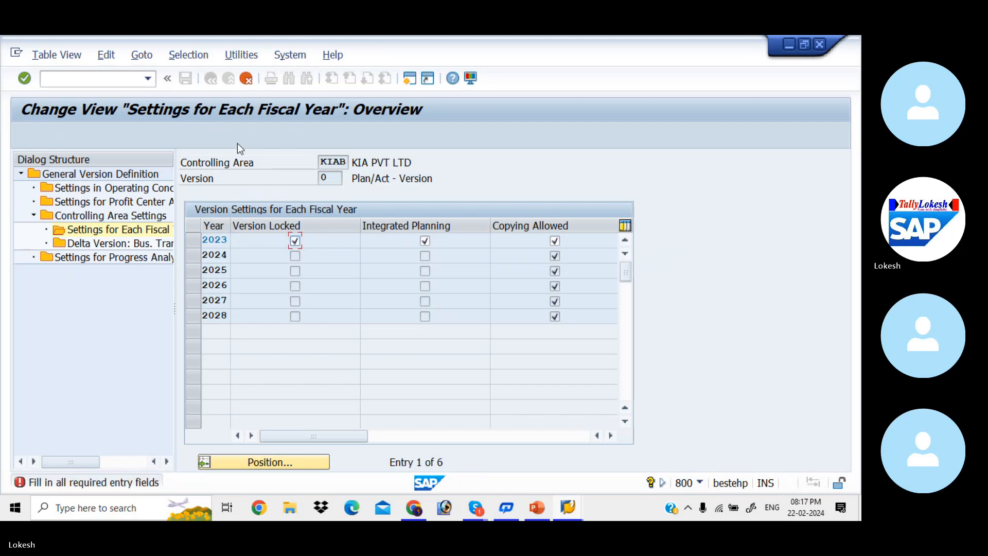
click(246, 78)
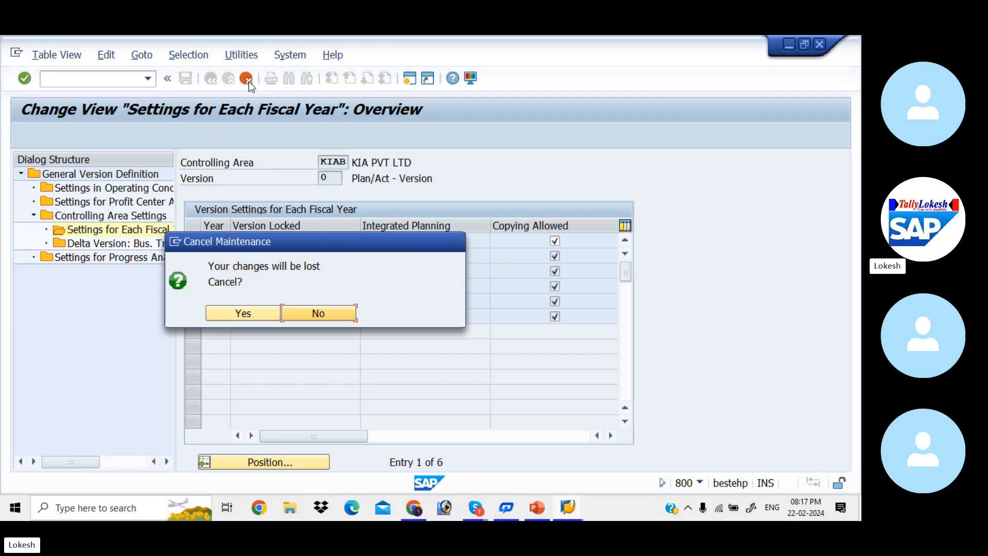
click(273, 313)
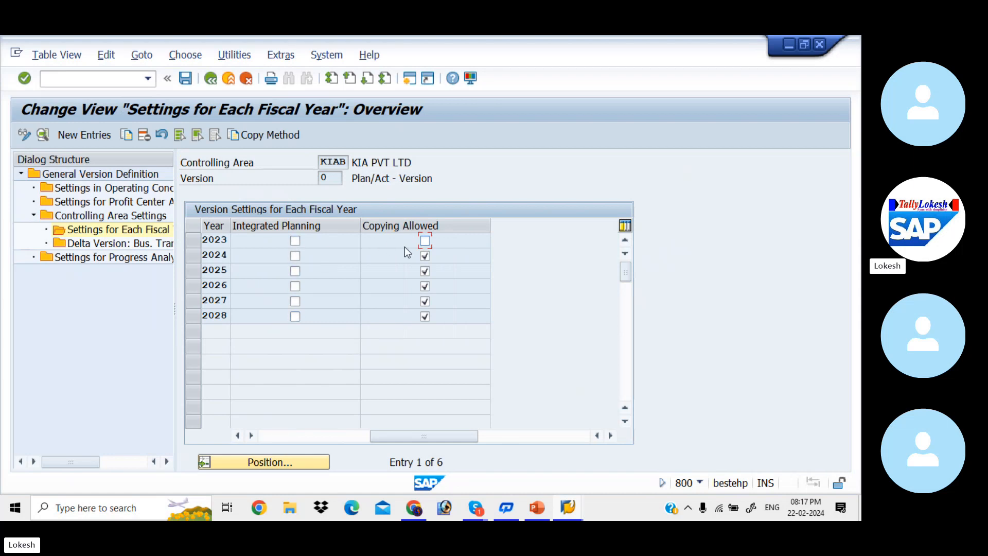
Step: Try to save fiscal year 2023 with only Copying Allowed enabled, and discard the change
click(186, 78)
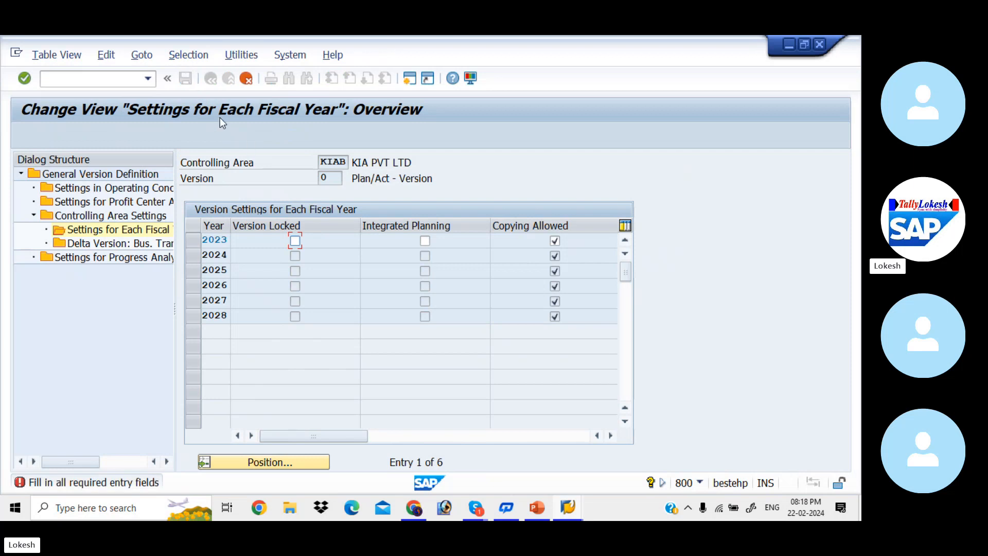
click(245, 79)
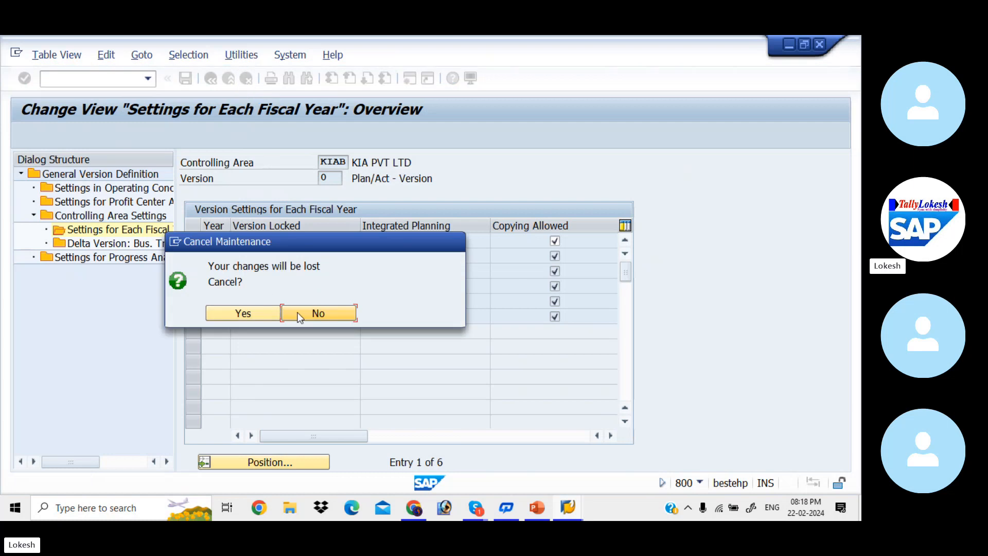
click(269, 315)
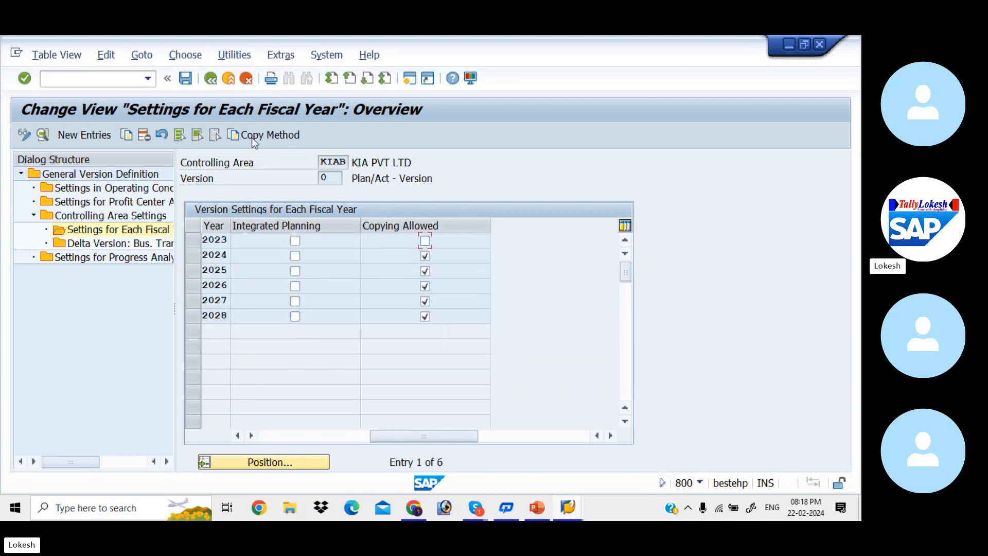
Step: Return to the general version overview and reopen Settings for Each Fiscal Year for version 0 of controlling area KIAB
click(212, 79)
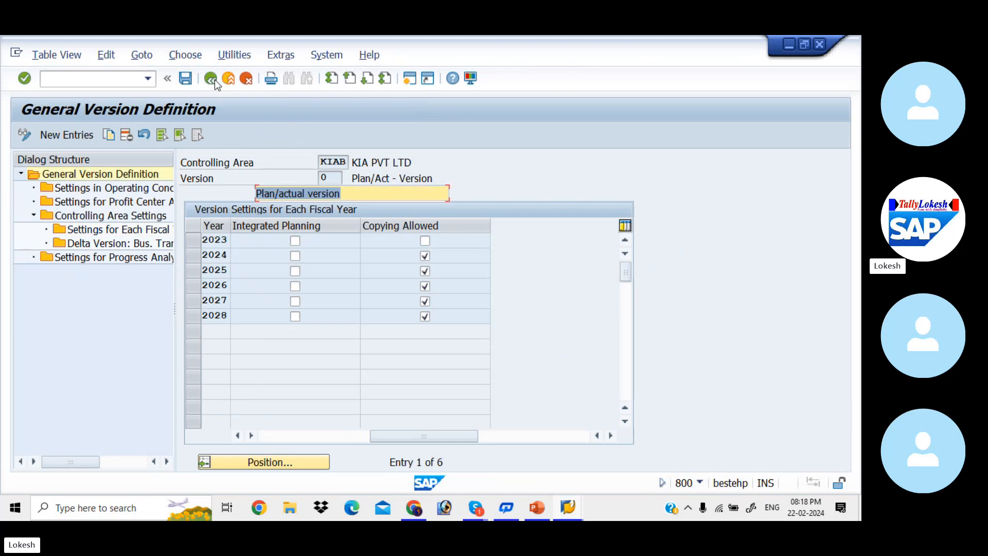
click(187, 193)
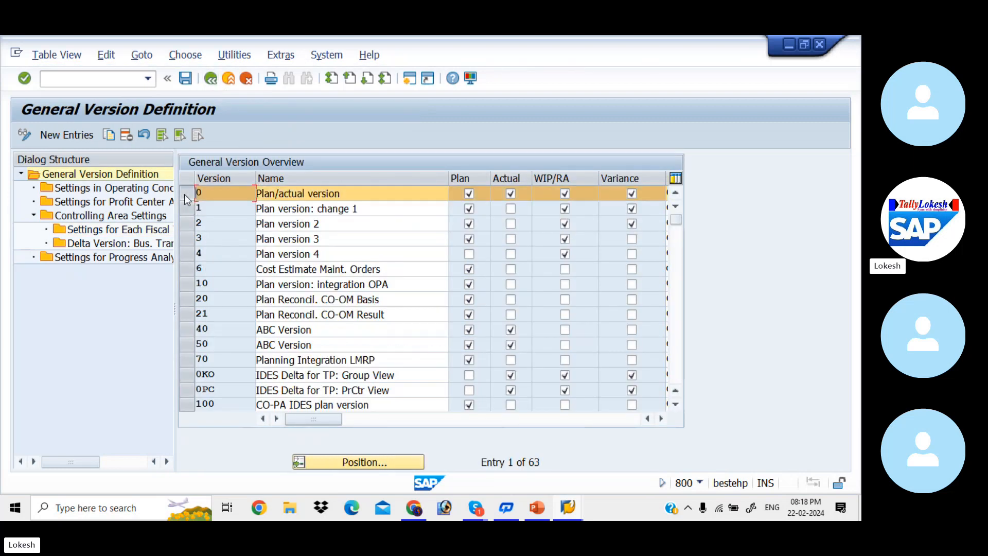
double_click(139, 231)
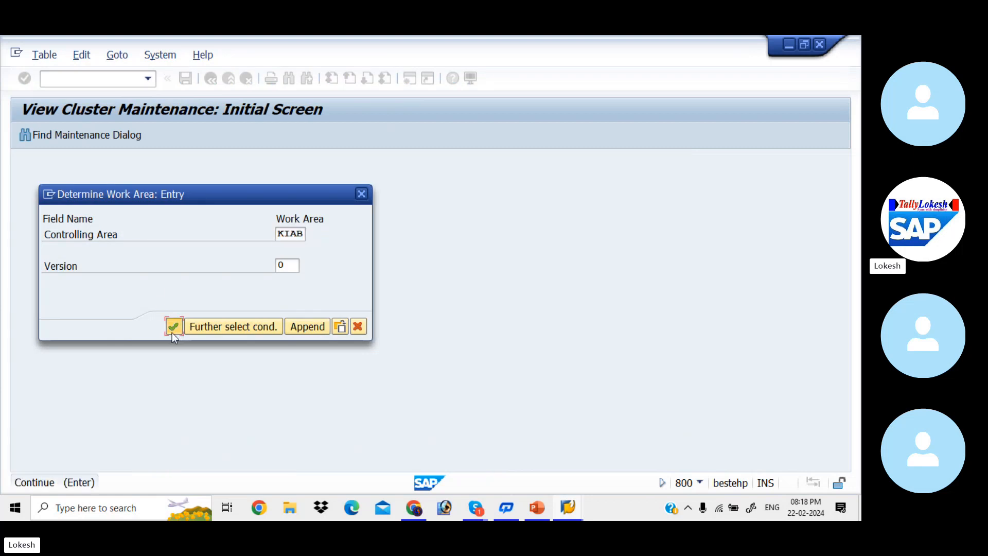
click(172, 332)
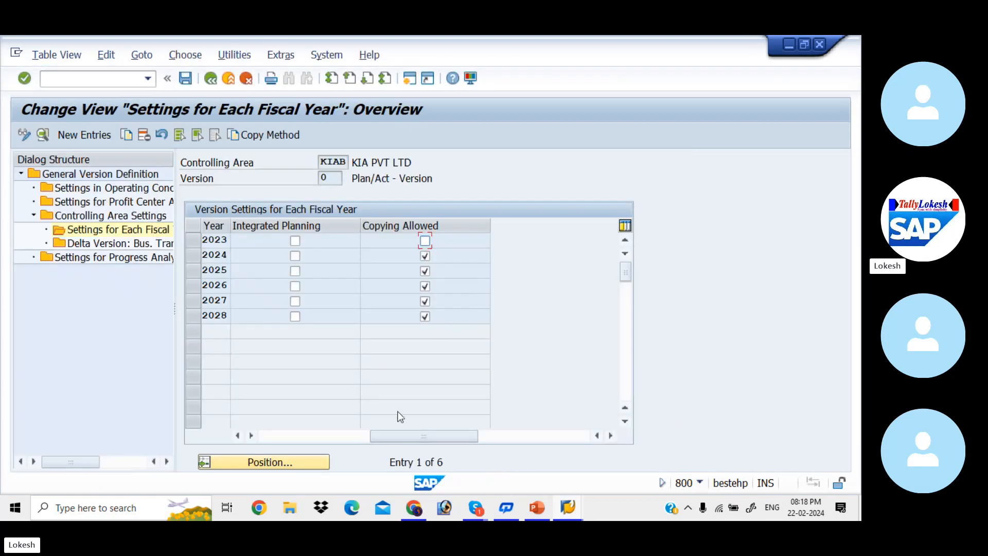
Step: Try to save fiscal year 2023 with only Integrated Planning enabled, and discard the change
drag(422, 435, 268, 406)
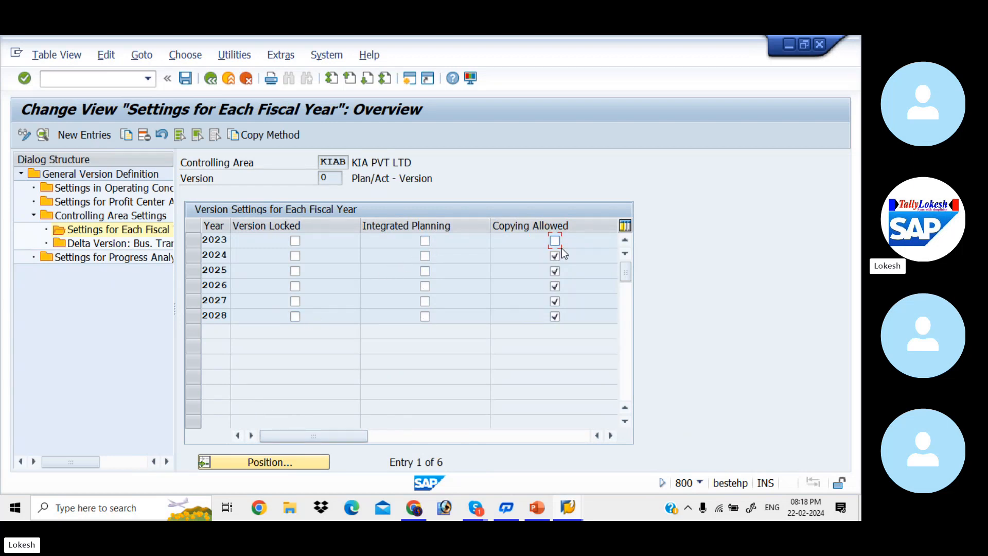
click(431, 239)
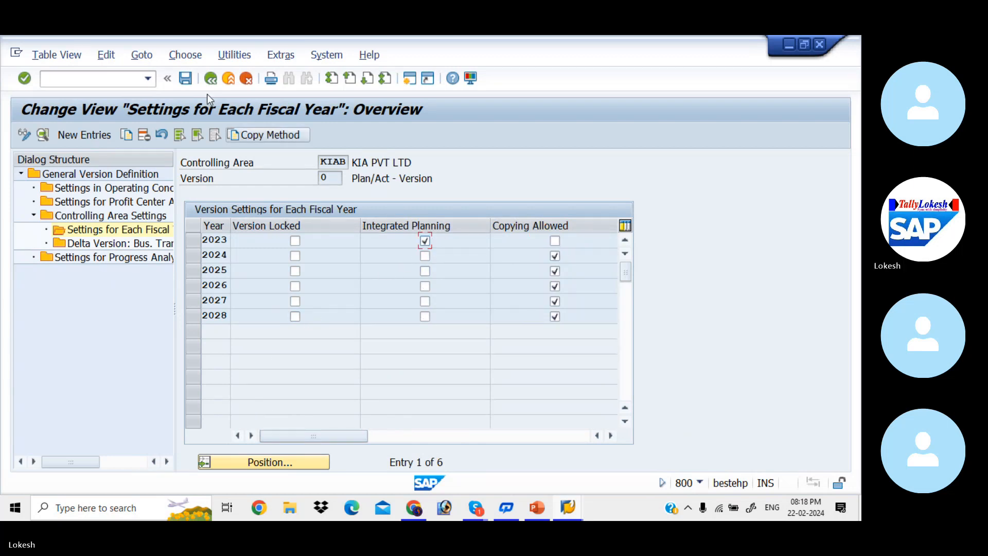
click(185, 79)
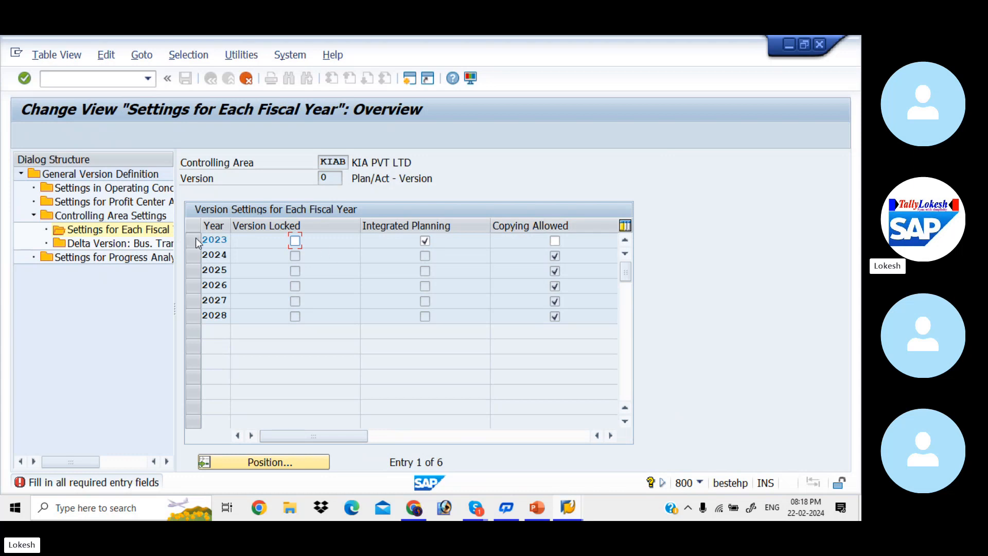
click(246, 78)
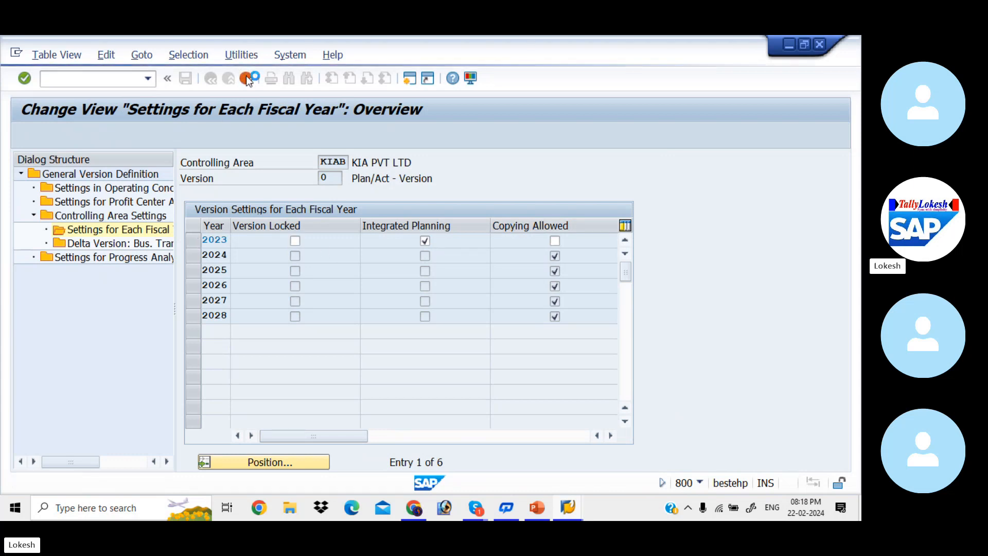
click(319, 313)
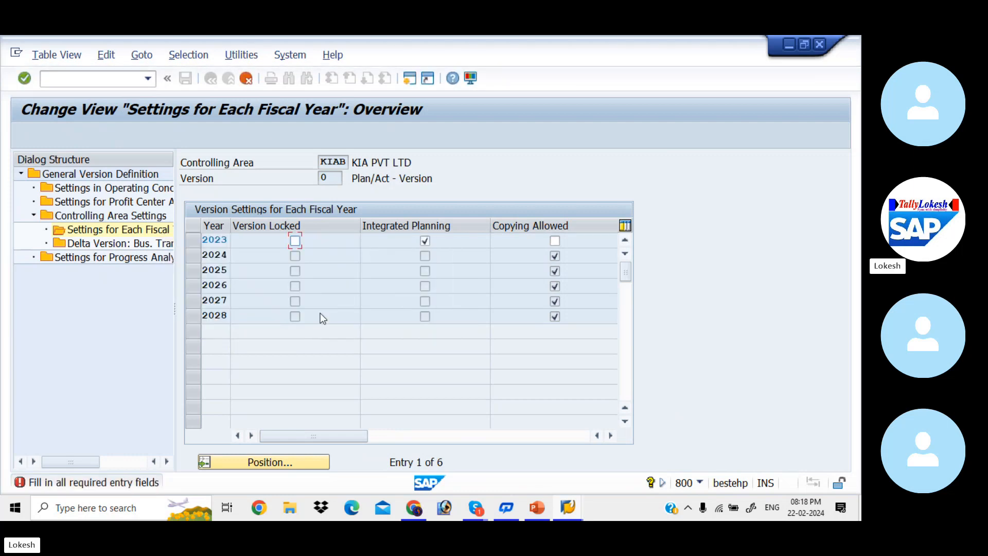
click(245, 79)
click(262, 312)
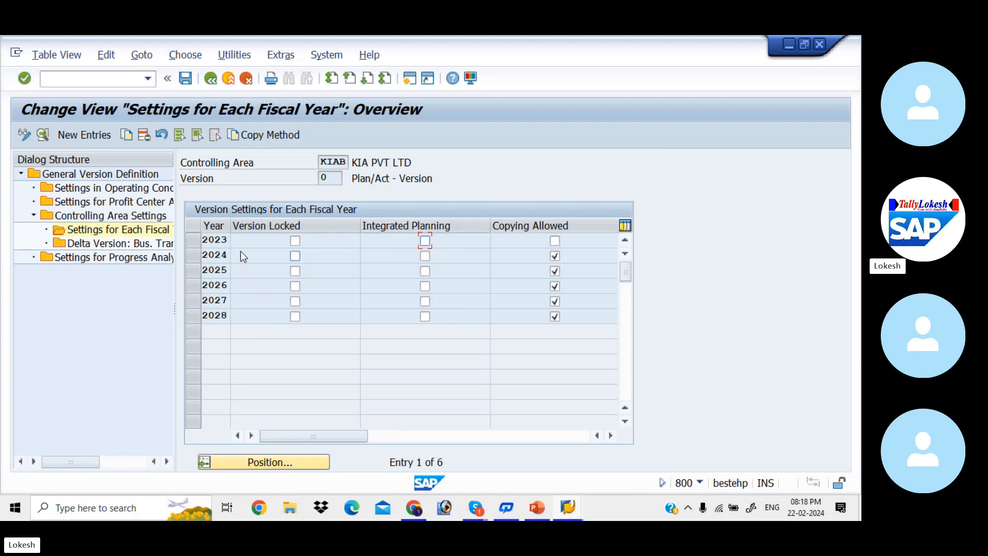
Step: Try to open the profit center accounting settings with Integrated Planning and Copying Allowed enabled for 2023, and discard the changes
click(193, 240)
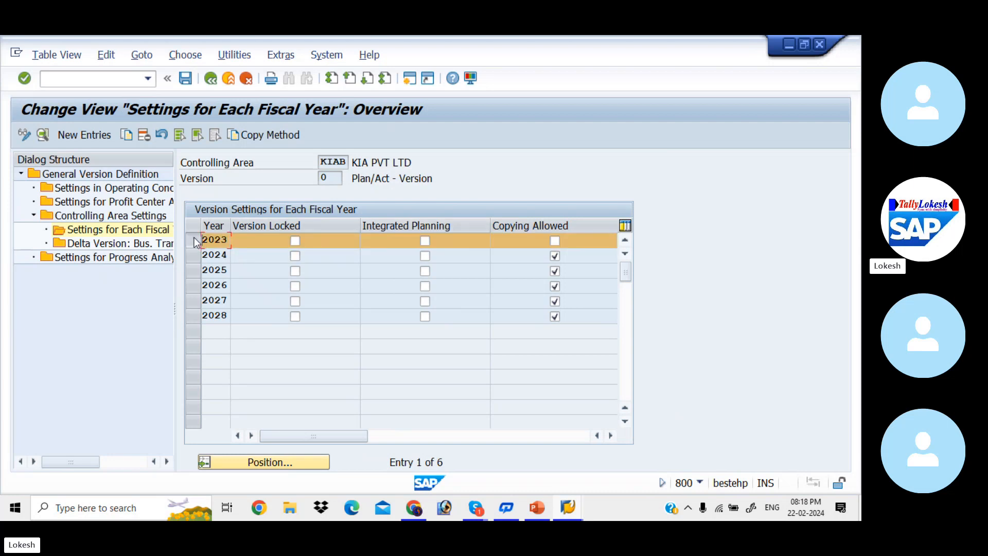
click(431, 239)
click(559, 242)
double_click(119, 201)
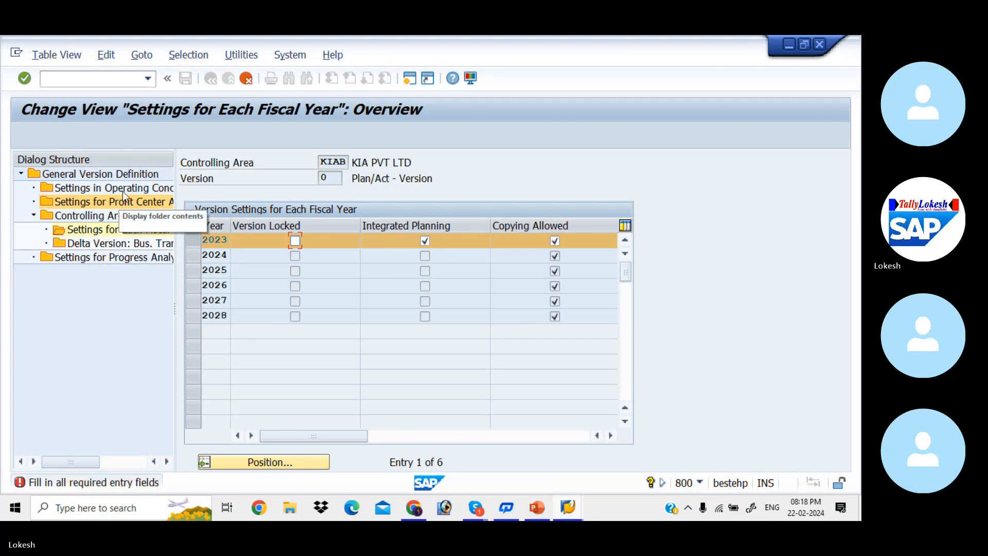
click(247, 81)
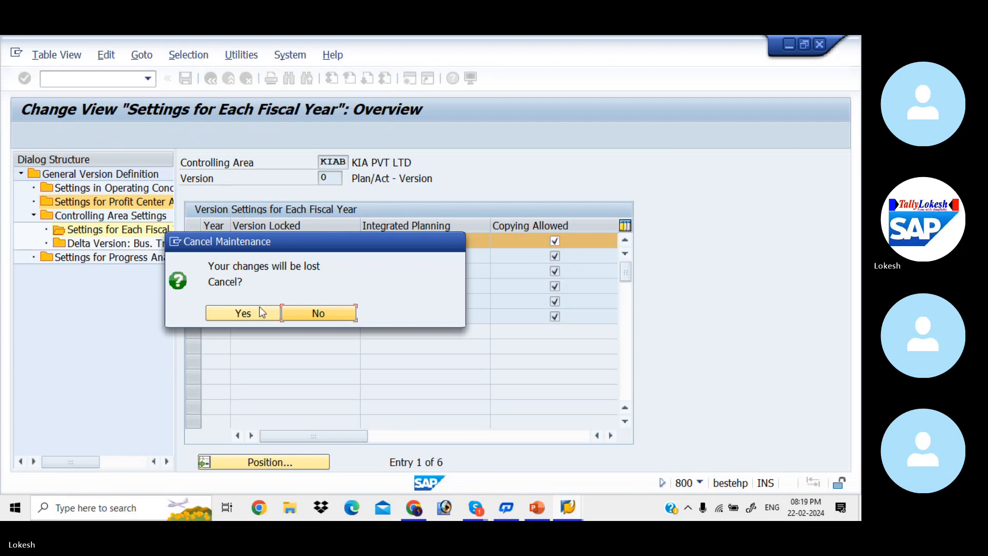
click(259, 308)
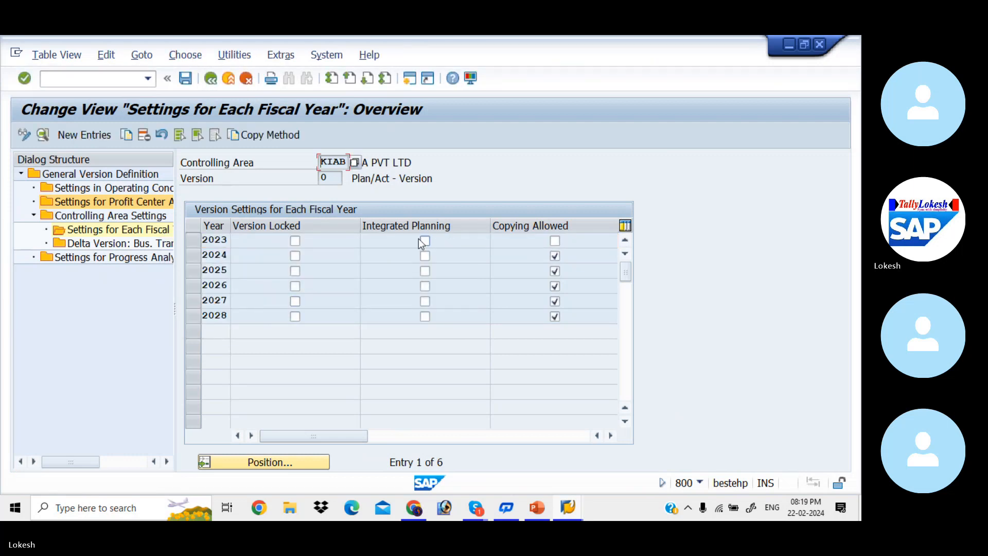
Step: Try to open the operating concern settings and the profit center accounting settings with the 2023 entry selected
click(190, 244)
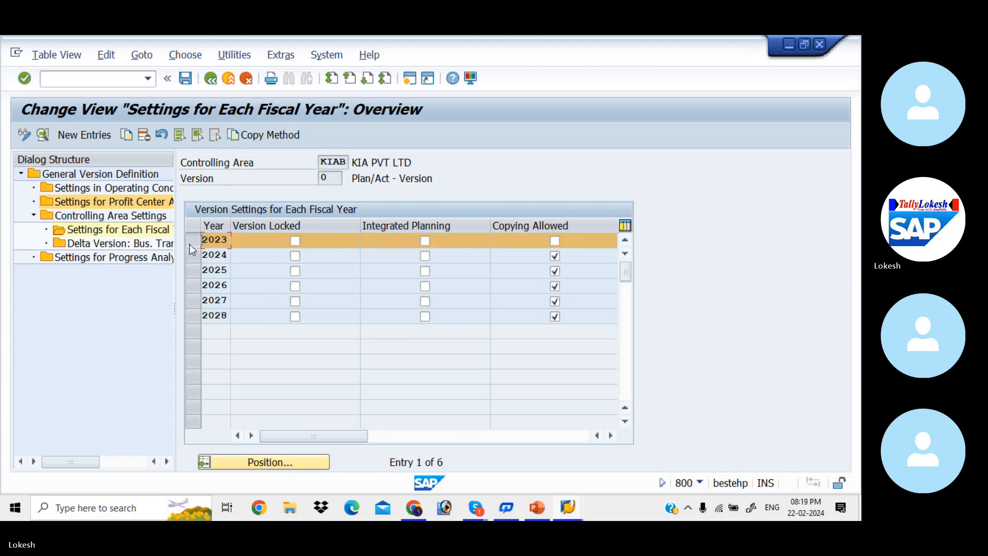
double_click(116, 194)
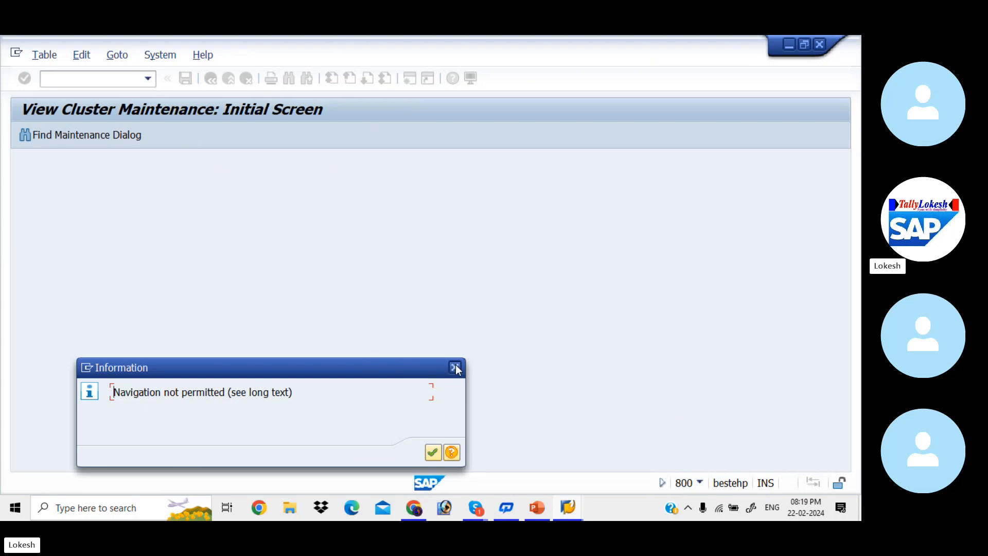
key(Return)
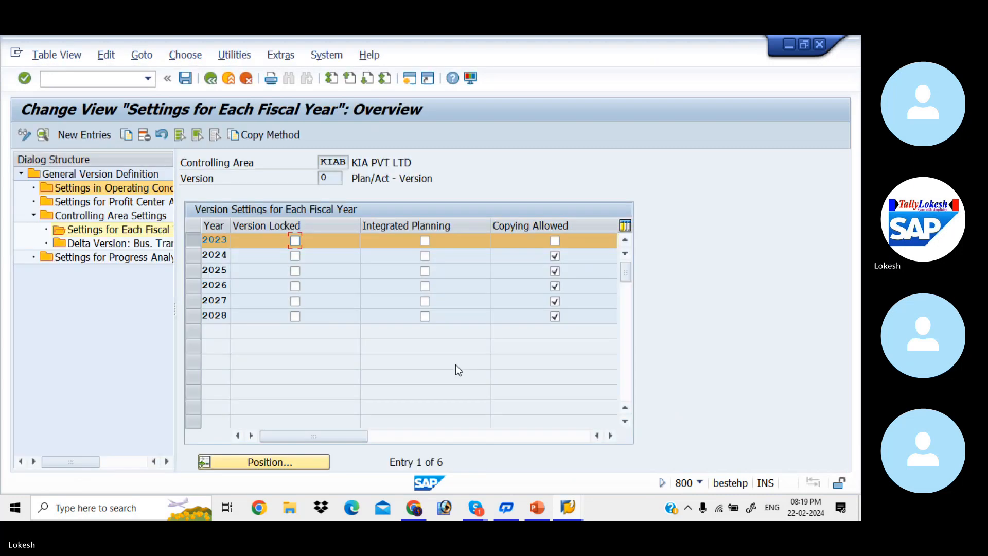
double_click(157, 203)
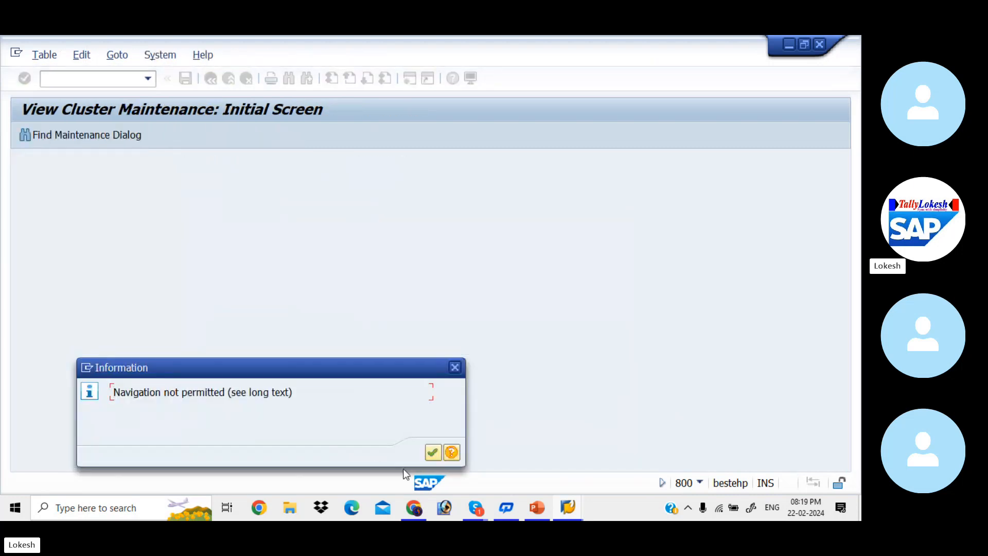
click(433, 452)
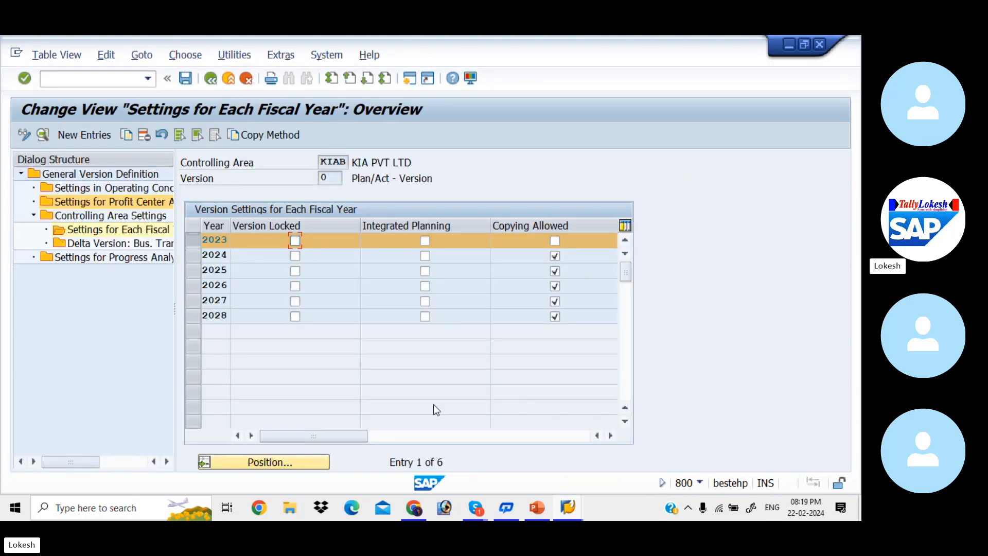
Step: Enable Copying Allowed and Integrated Planning for 2023, try to save and open the entry's details, and discard the changes
click(554, 241)
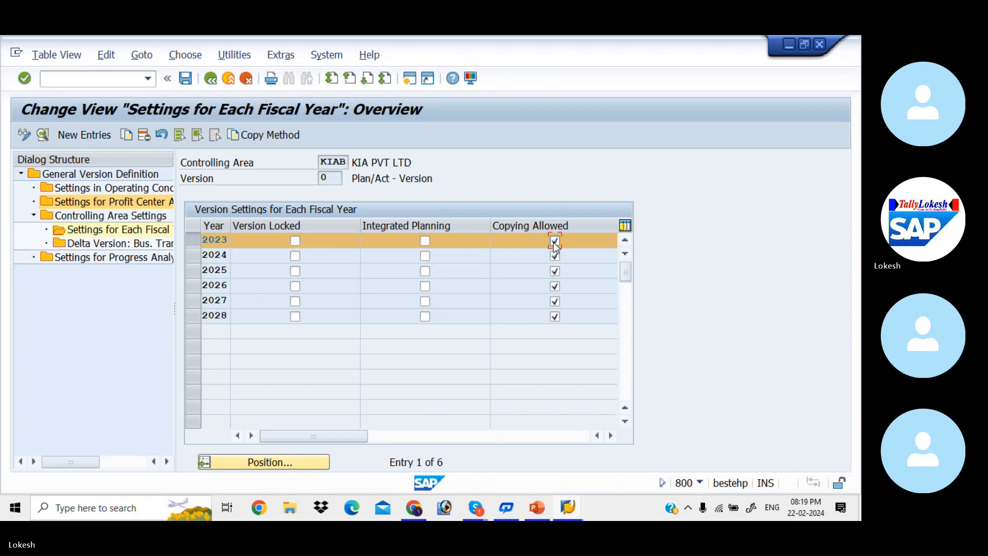
click(425, 241)
click(186, 82)
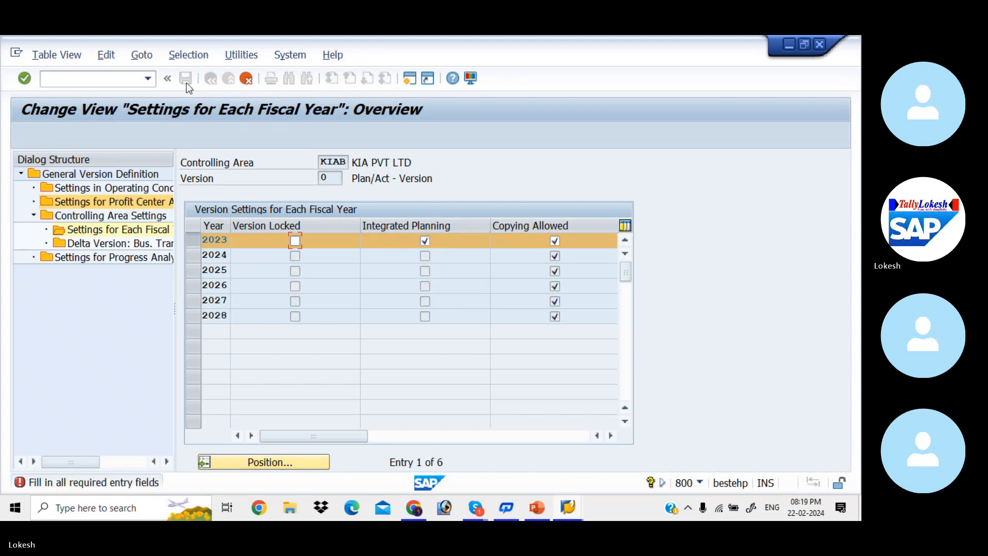
double_click(236, 243)
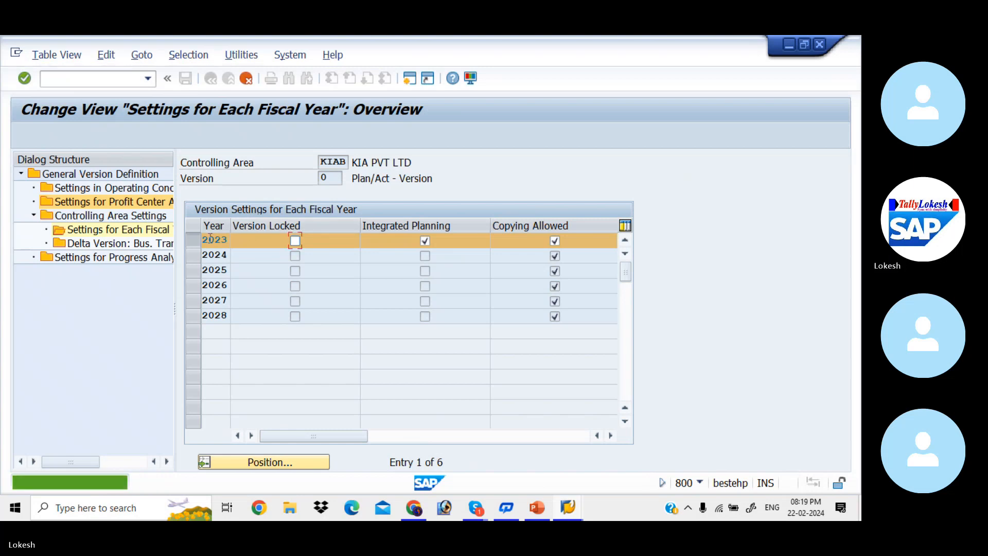
double_click(215, 240)
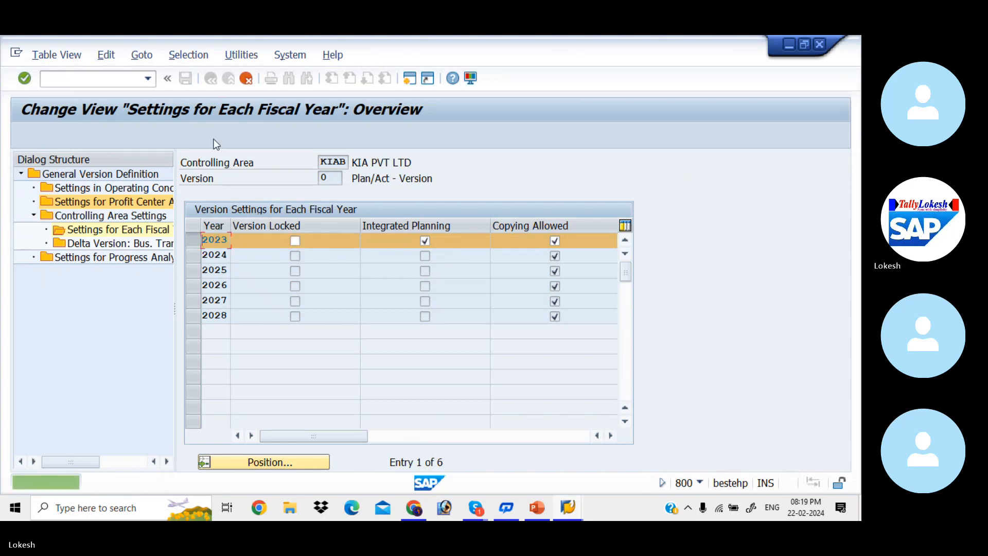
click(243, 85)
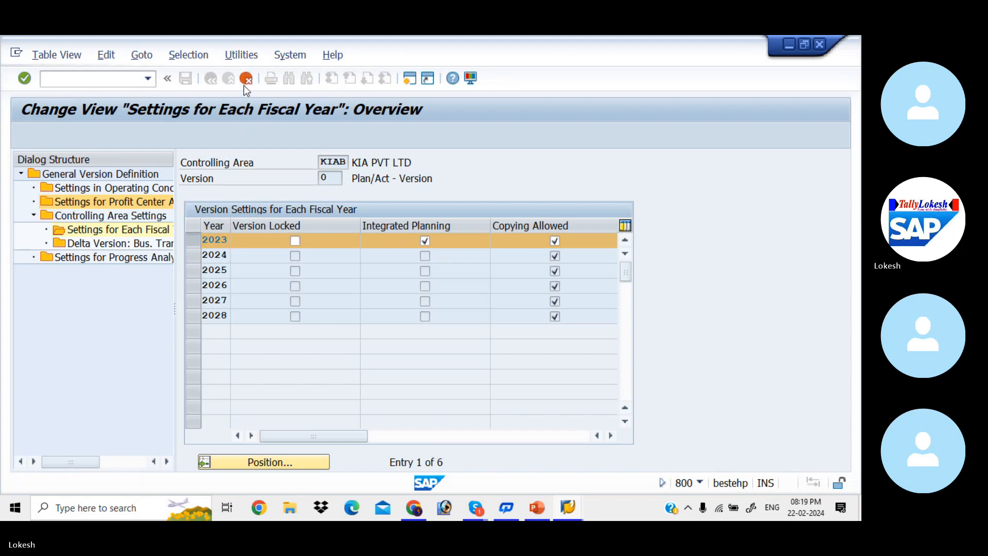
click(253, 310)
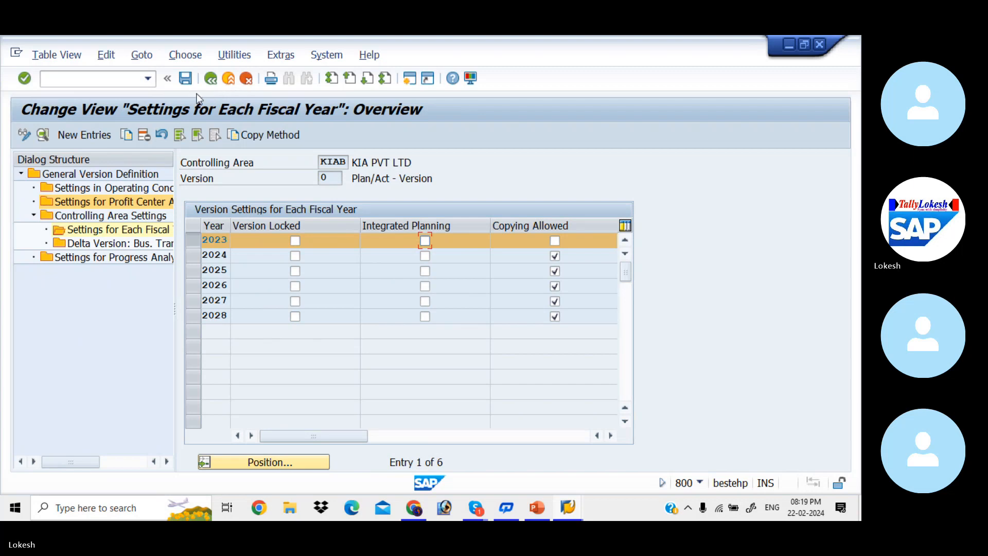
Step: Open the details of the fiscal year 2023 entry and enable Integrated Planning and Copying Allowed in its planning settings
double_click(274, 241)
double_click(274, 241)
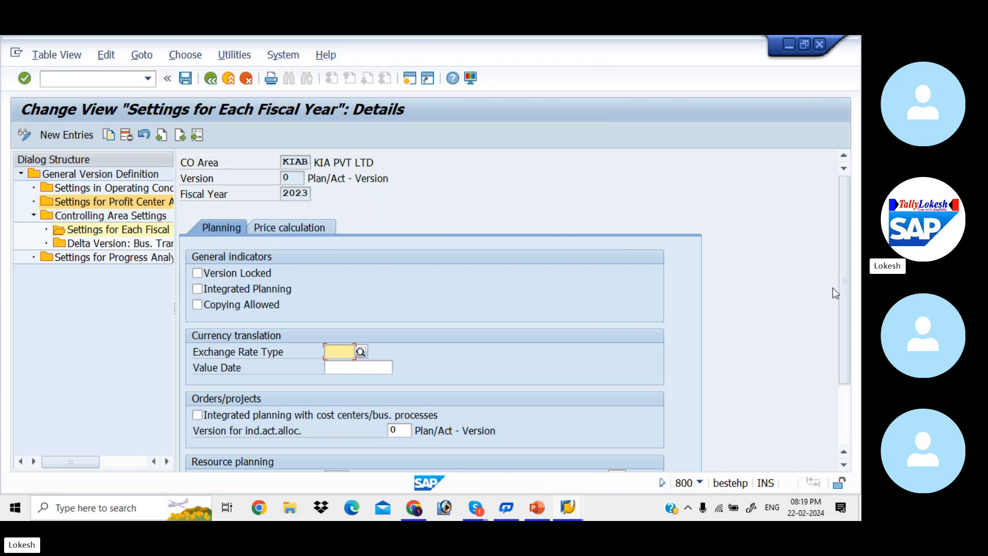
mouse_move(847, 302)
mouse_down()
mouse_move(855, 371)
mouse_move(842, 283)
mouse_up()
click(197, 289)
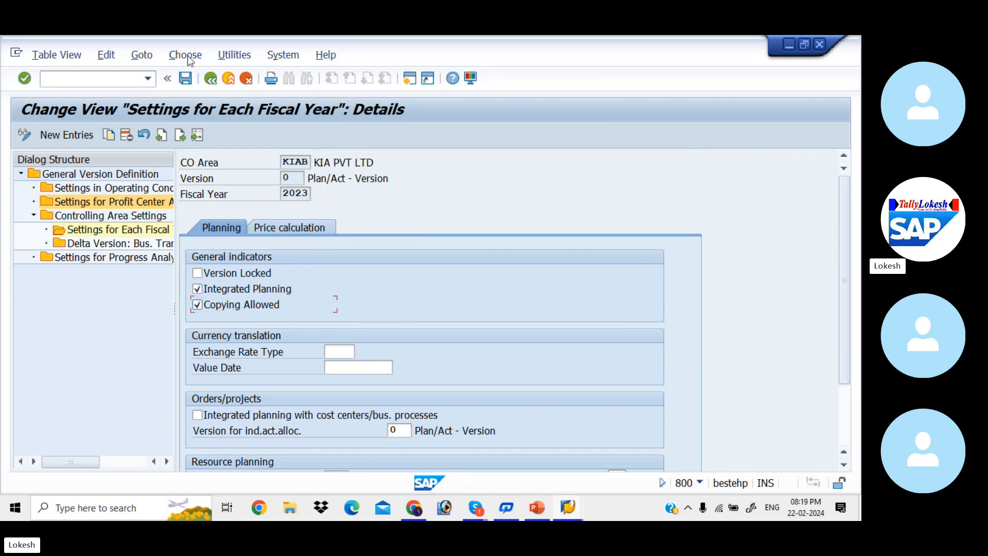
Step: Try to save the fiscal year 2023 planning settings, and set the currency translation value date to 01.04.2023
click(187, 78)
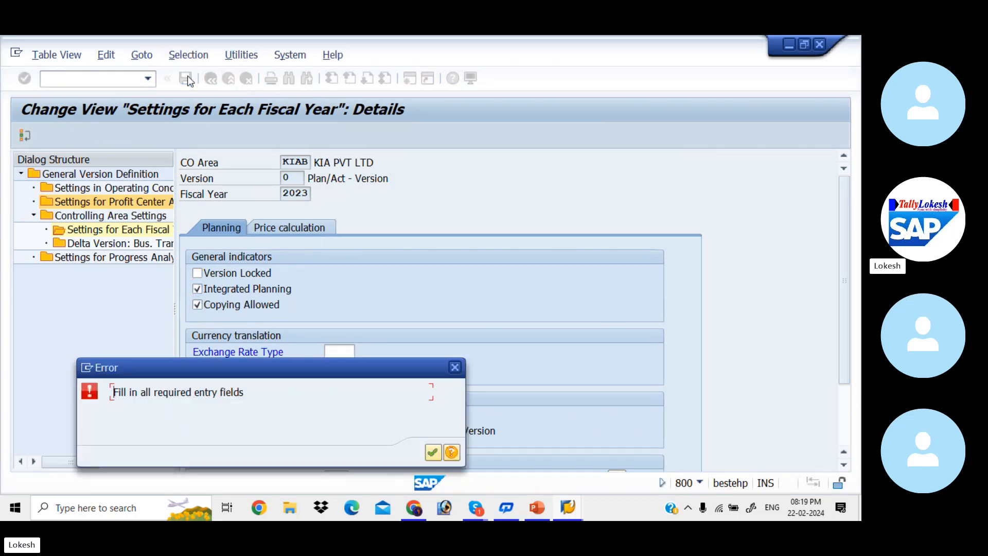
click(433, 452)
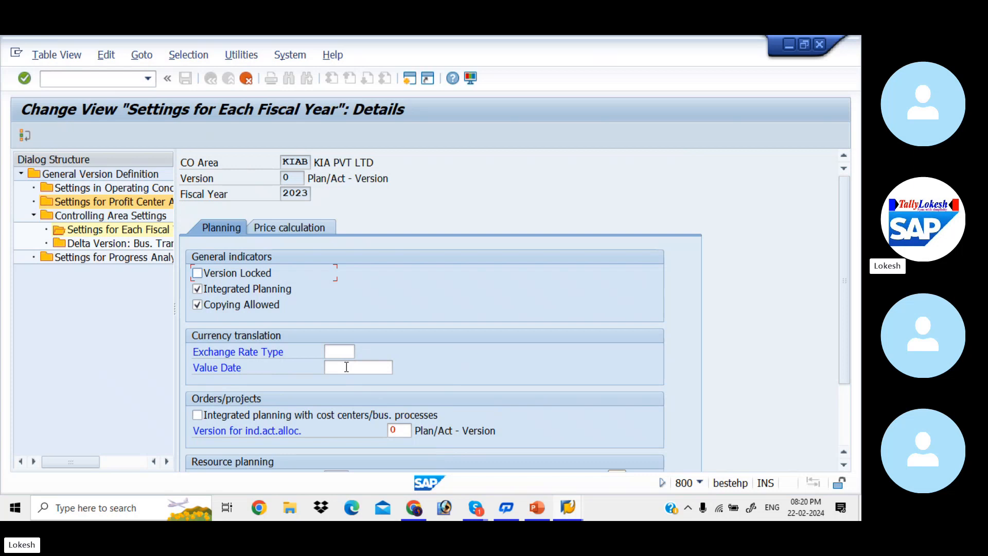
click(198, 415)
drag(845, 313, 848, 392)
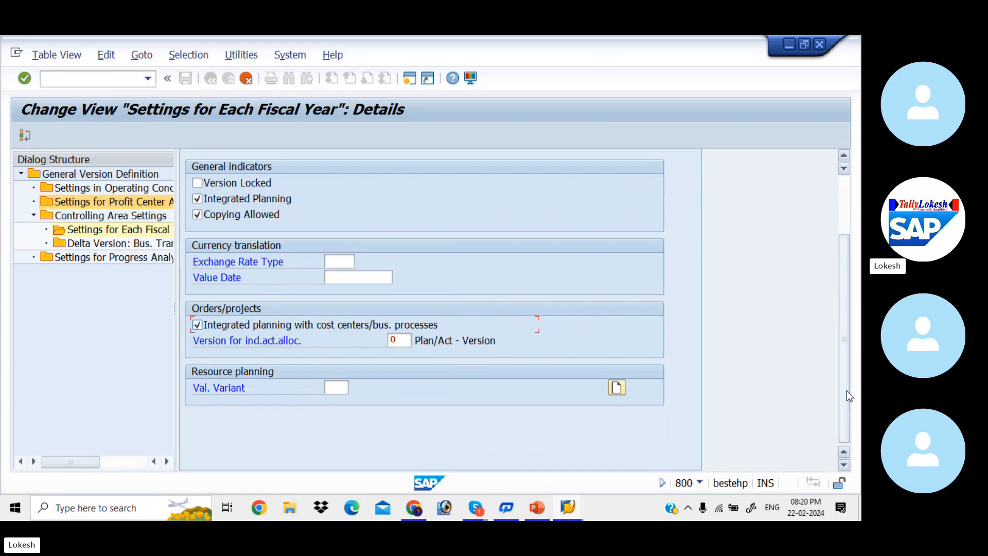
click(346, 387)
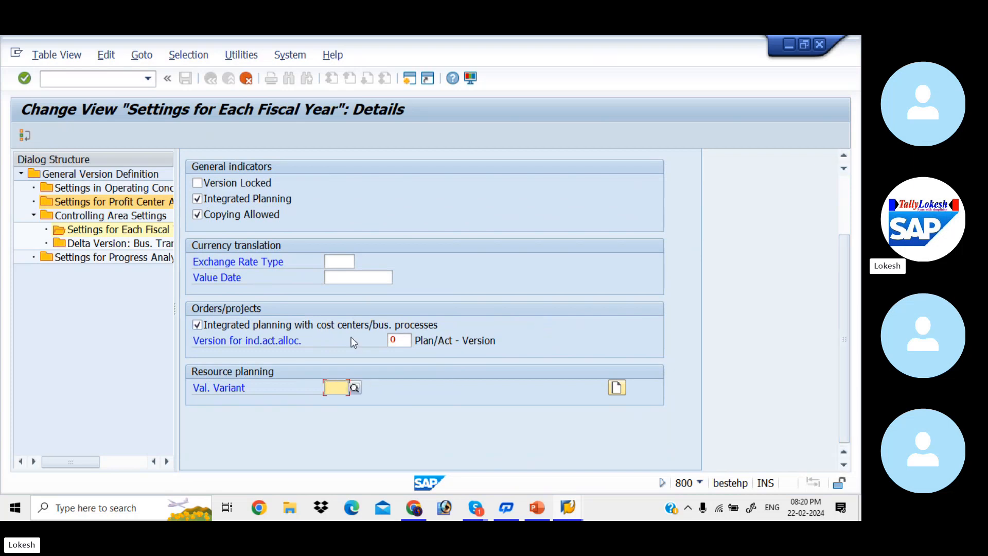
click(355, 278)
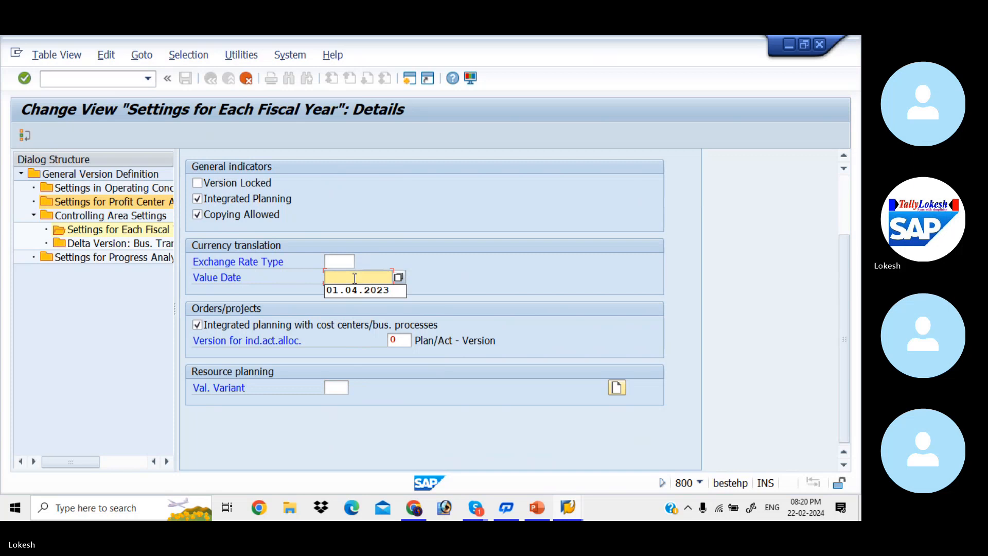
click(368, 292)
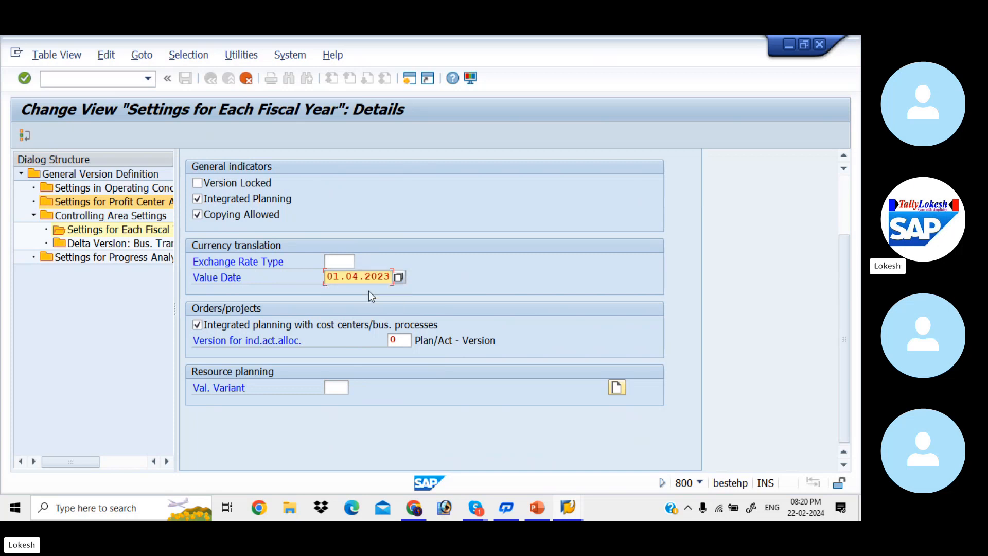
click(338, 262)
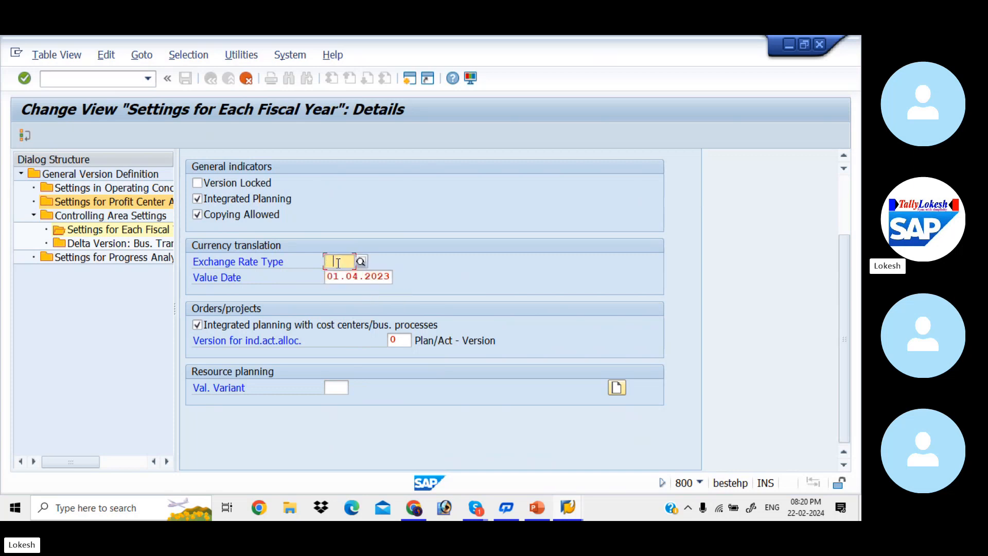
click(197, 324)
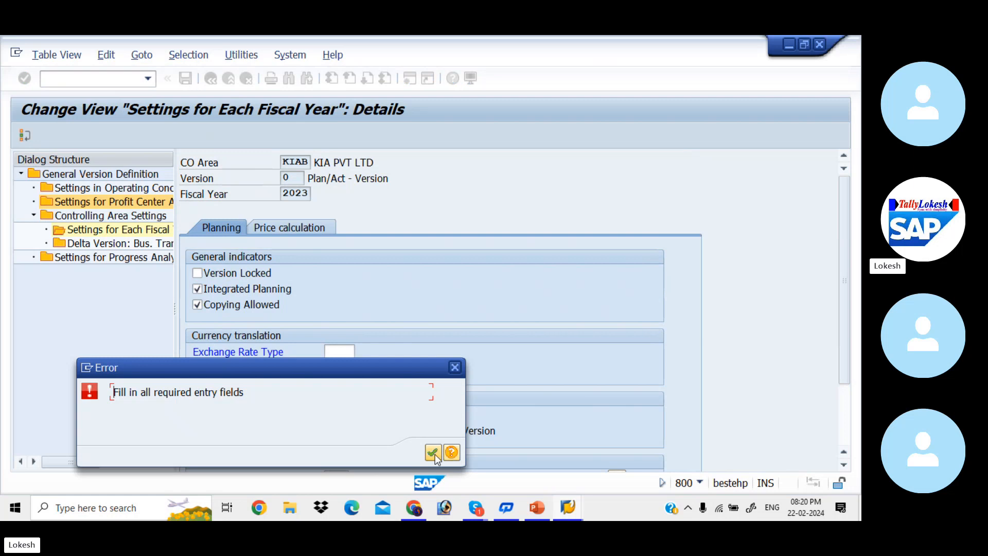
click(434, 453)
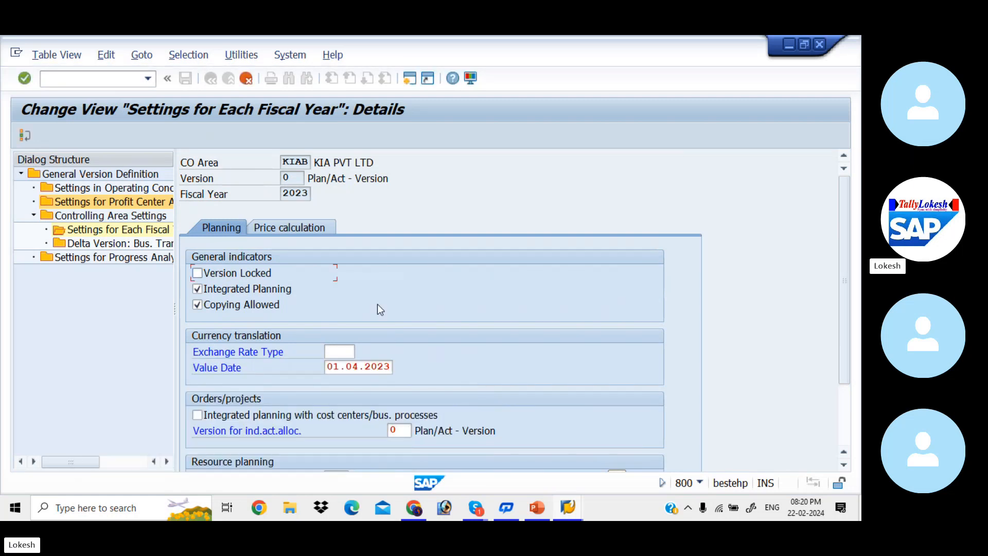
Step: Set the exchange rate type for fiscal year 2023 to MM, the standard transaction at average rate, from the list of possible entries
click(346, 352)
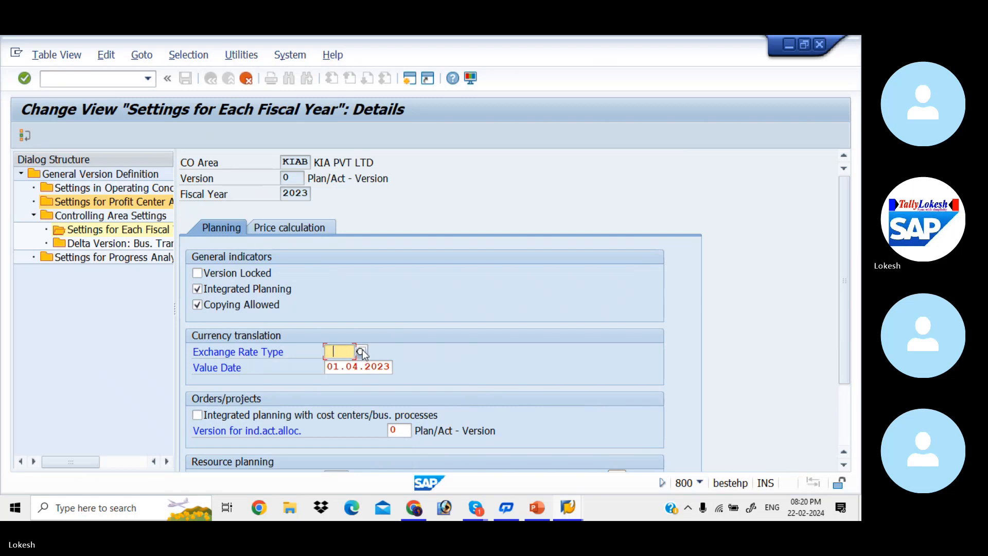
click(362, 351)
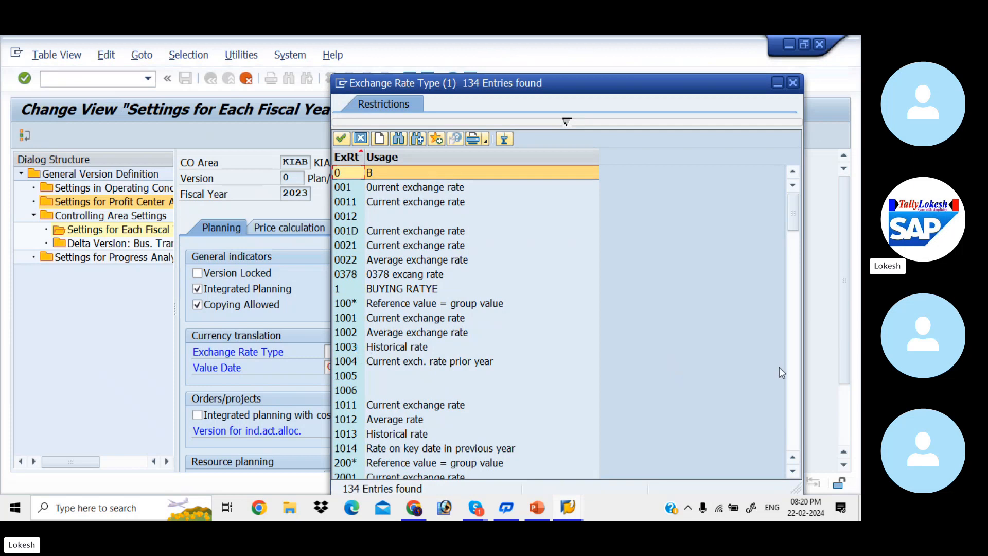
click(795, 422)
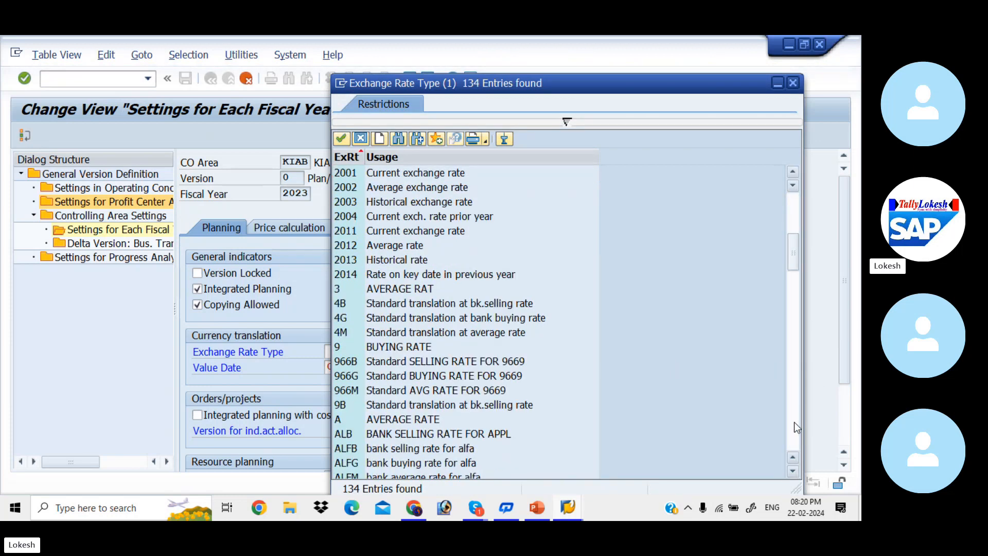
click(795, 422)
click(795, 423)
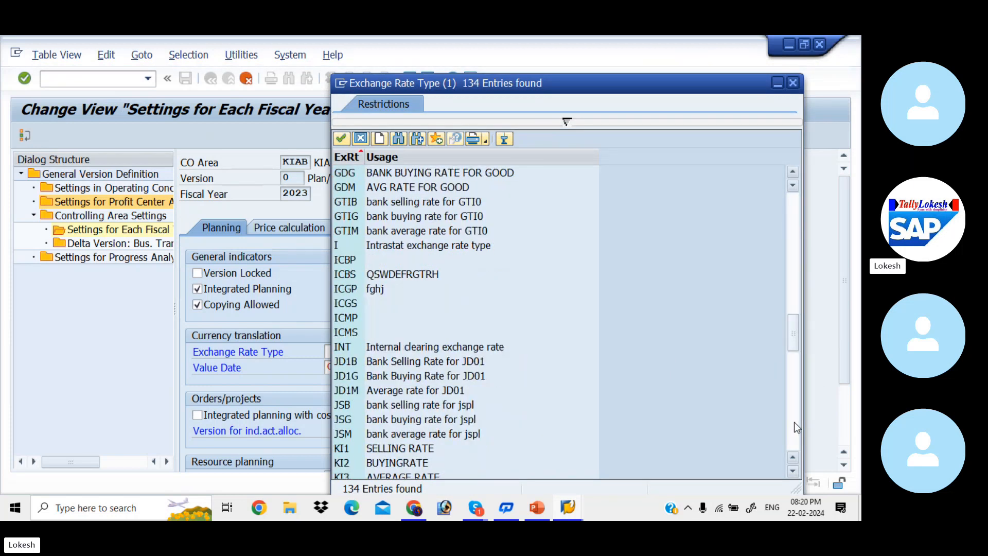
click(795, 422)
click(795, 423)
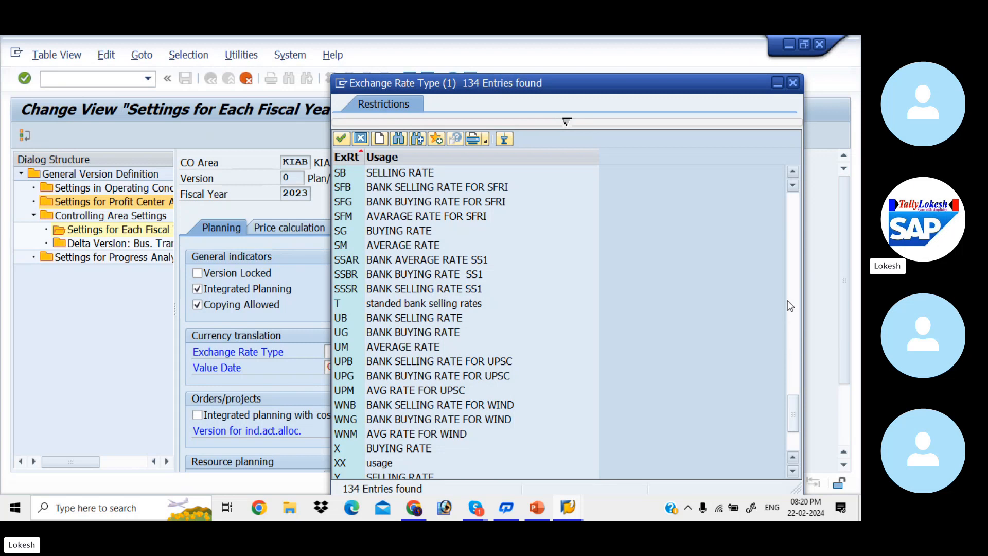
click(790, 322)
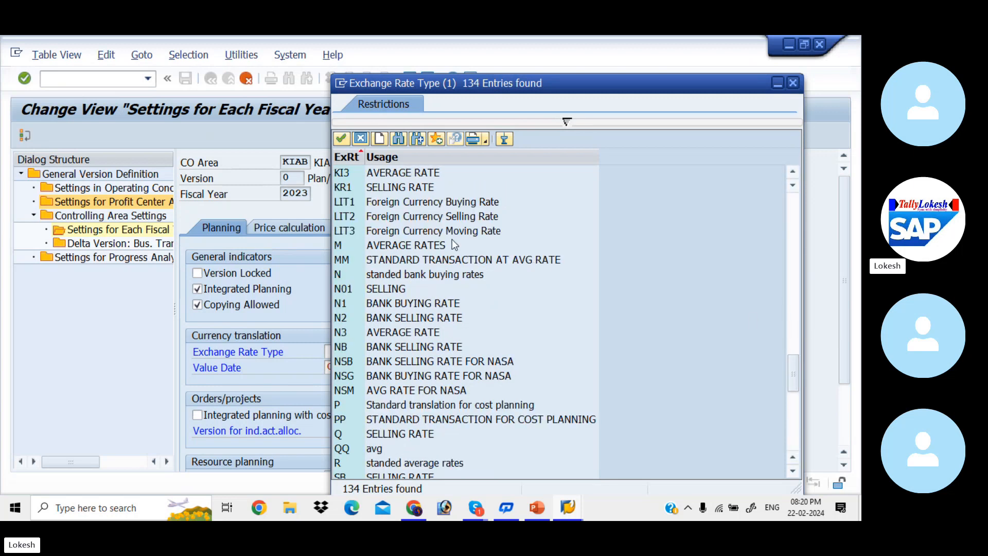
double_click(440, 258)
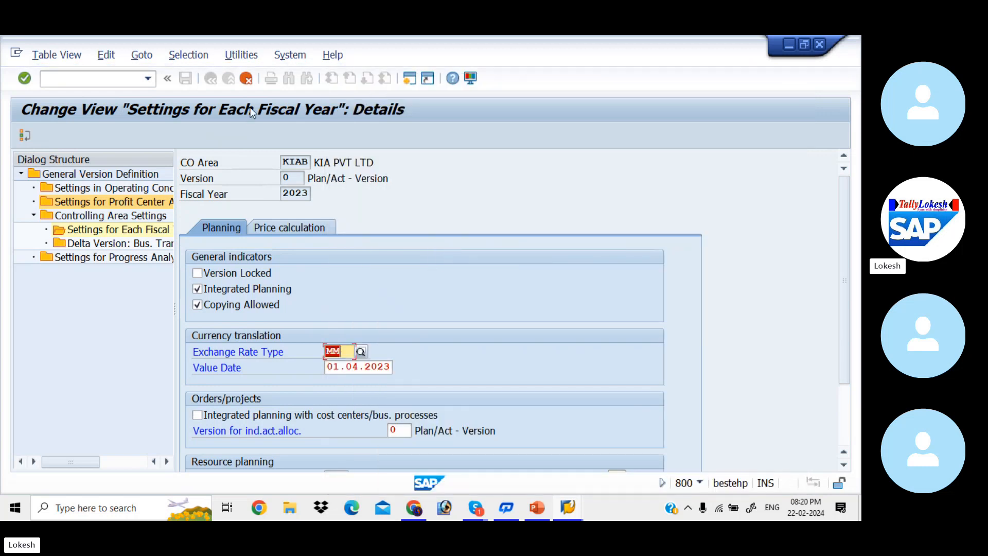
Step: Confirm the fiscal year 2023 settings and execute the version change in the background with output device LP01
key(Return)
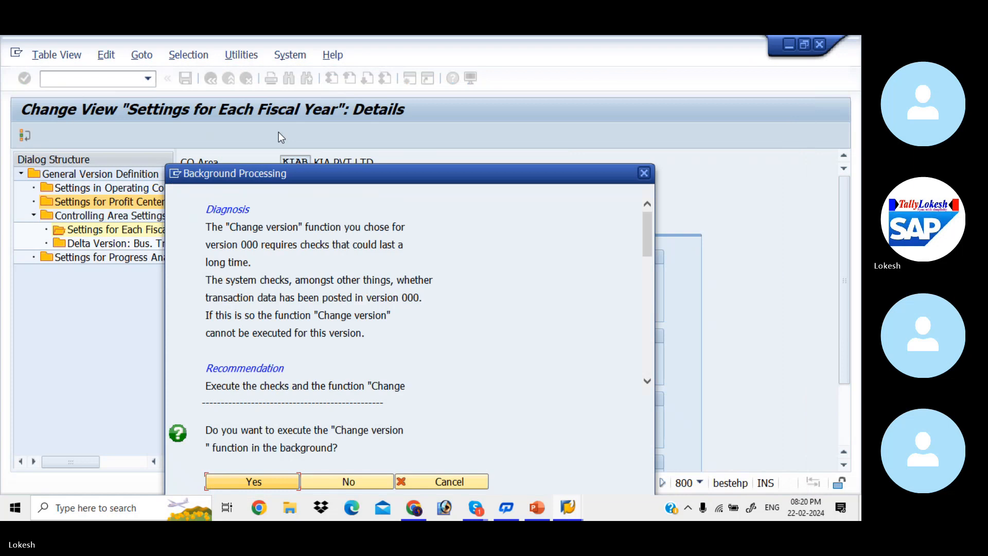
click(277, 479)
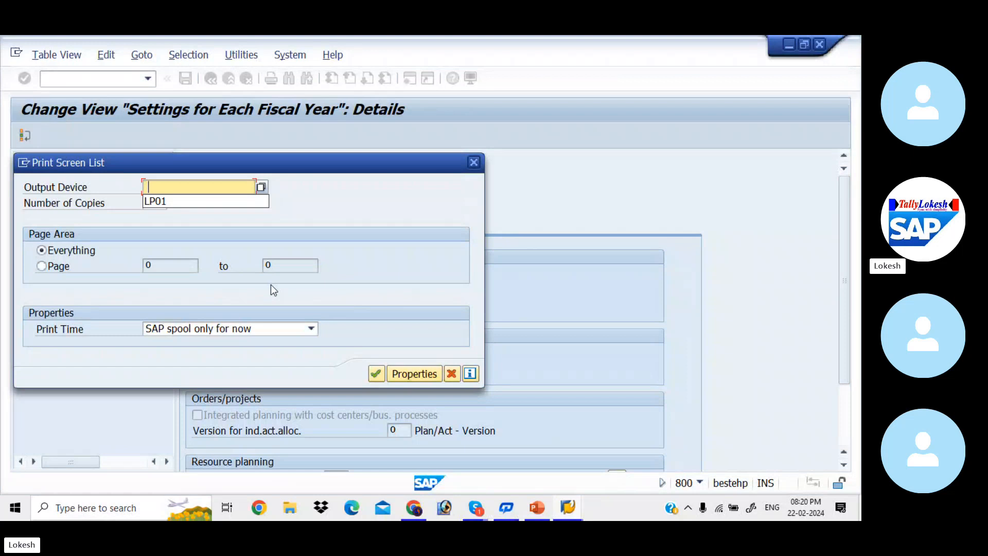
click(198, 200)
click(380, 375)
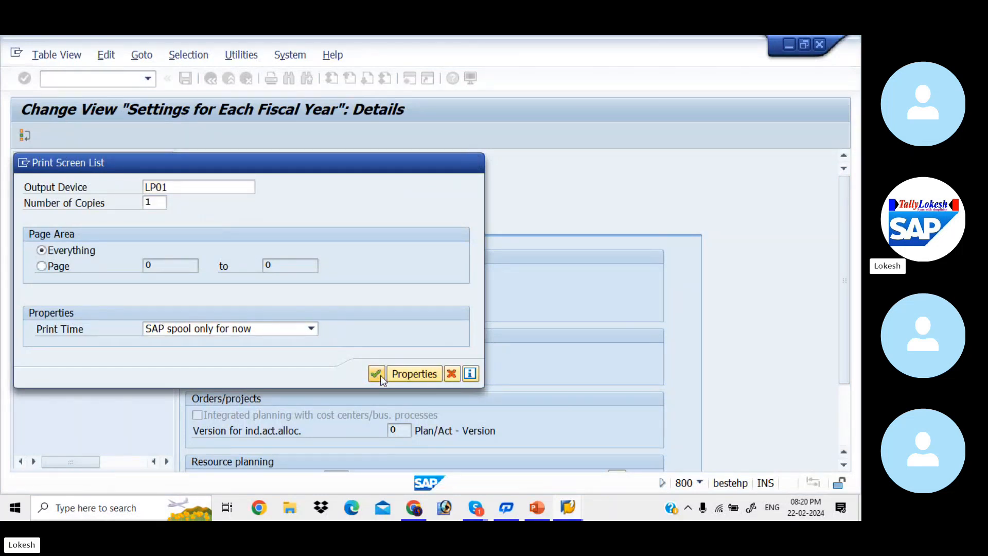
click(435, 452)
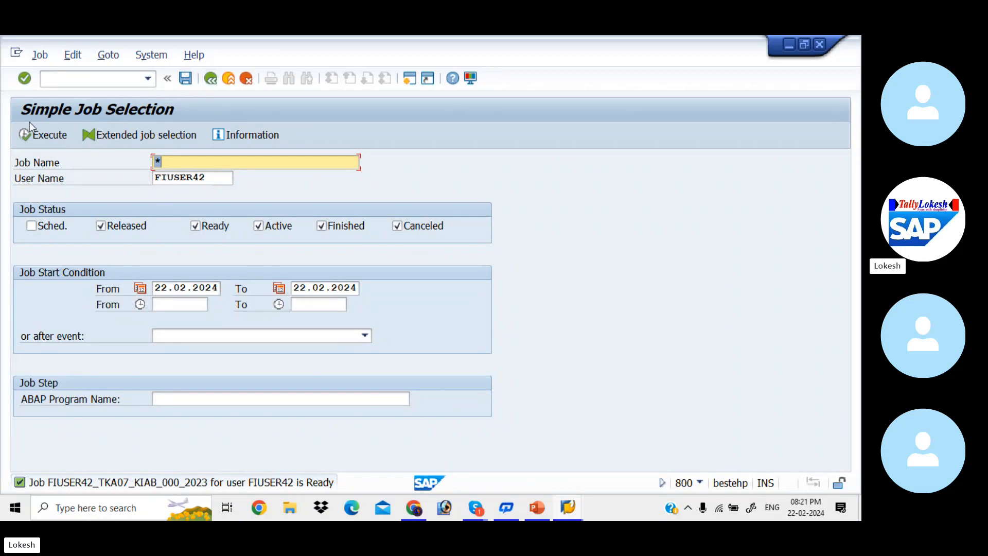
Step: Leave the job selection and start version maintenance with transaction code OKEQ
click(209, 78)
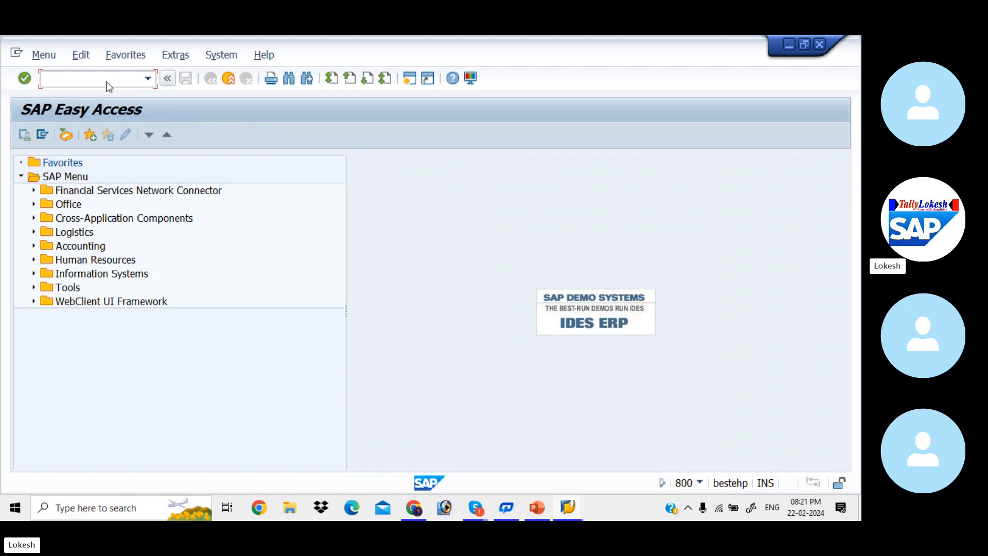
click(72, 79)
key(alt+Tab)
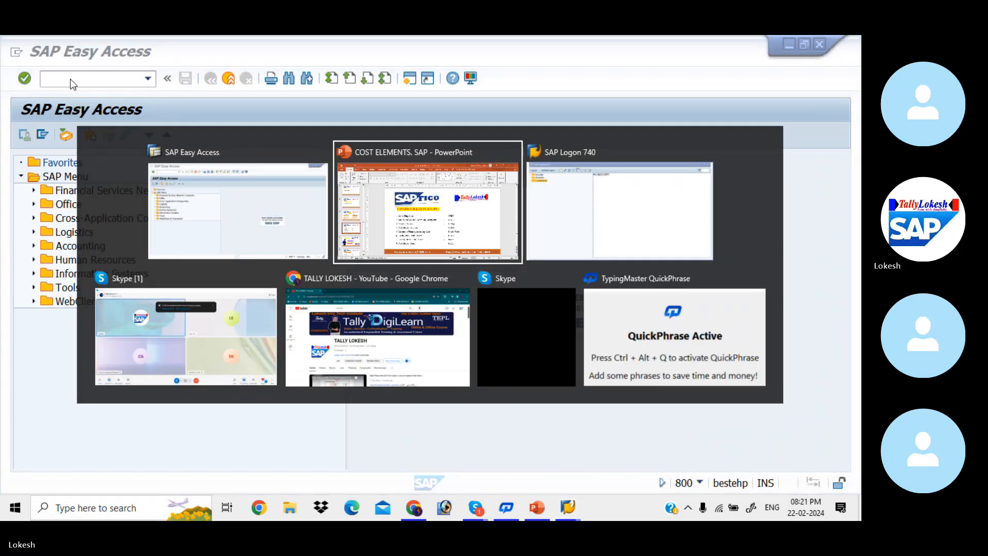
key(alt+Tab)
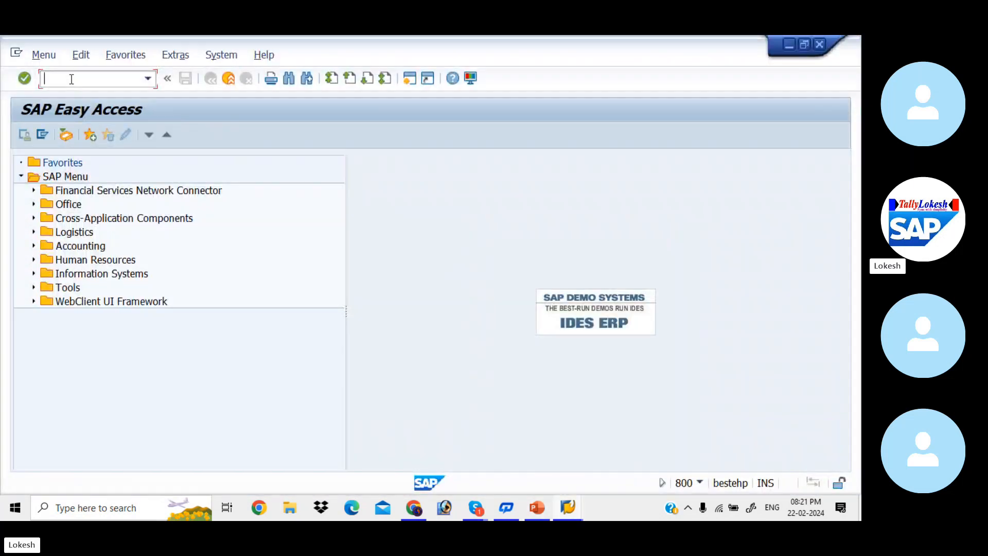
text(OKEQ)
key(Return)
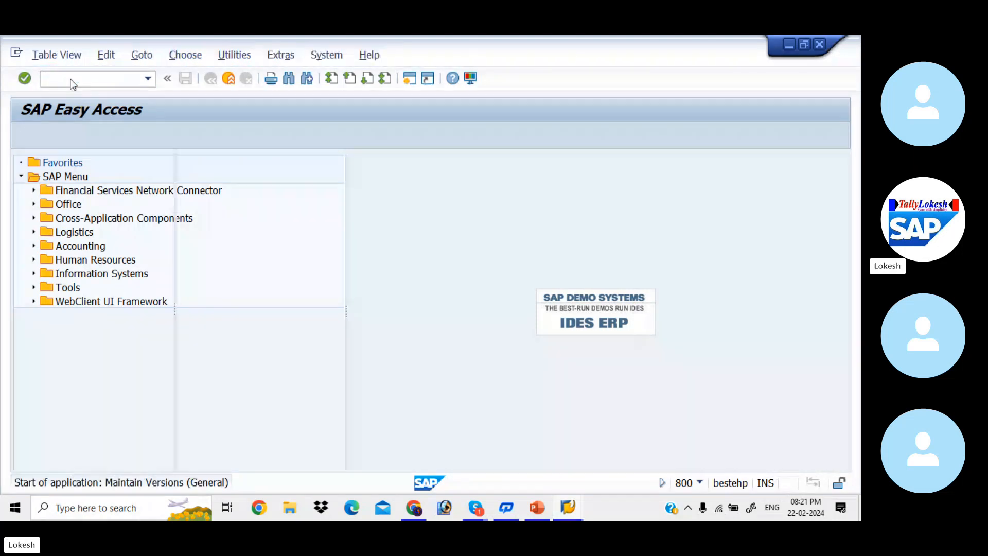
Step: Select version 0 in the general version overview and open its profit center accounting settings
click(174, 188)
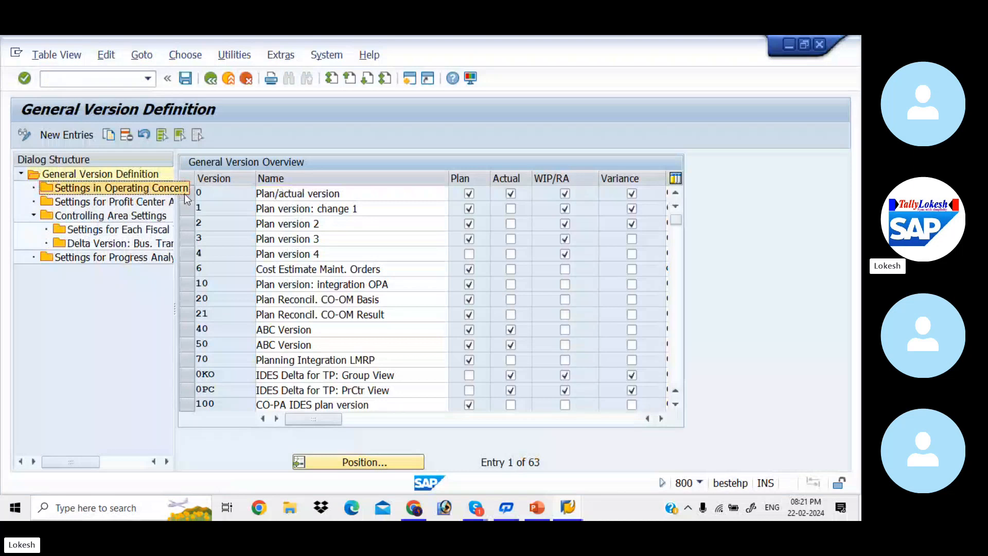
click(186, 194)
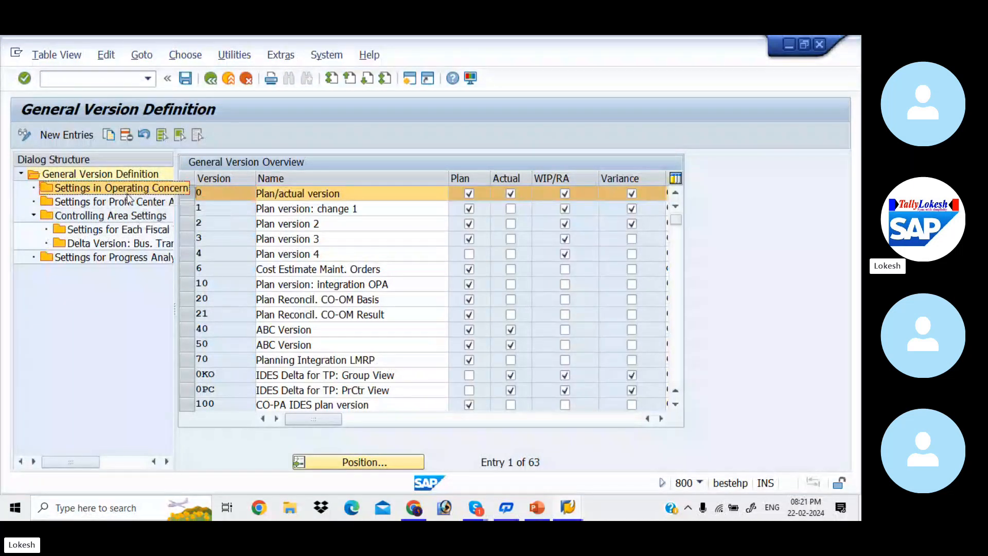
click(134, 202)
double_click(133, 202)
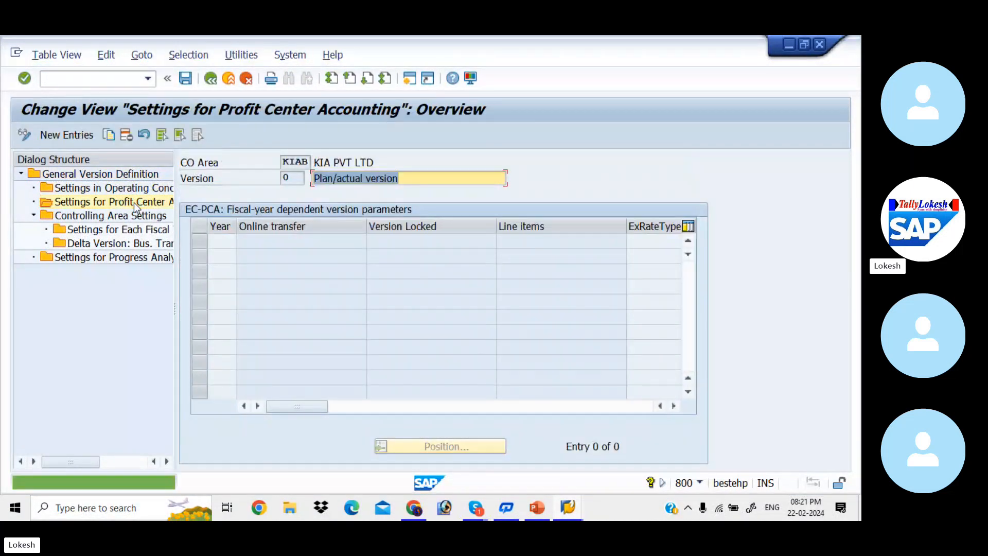
Step: Add a new profit center accounting entry for year 2023 with exchange rate type MM
click(85, 134)
text(2023)
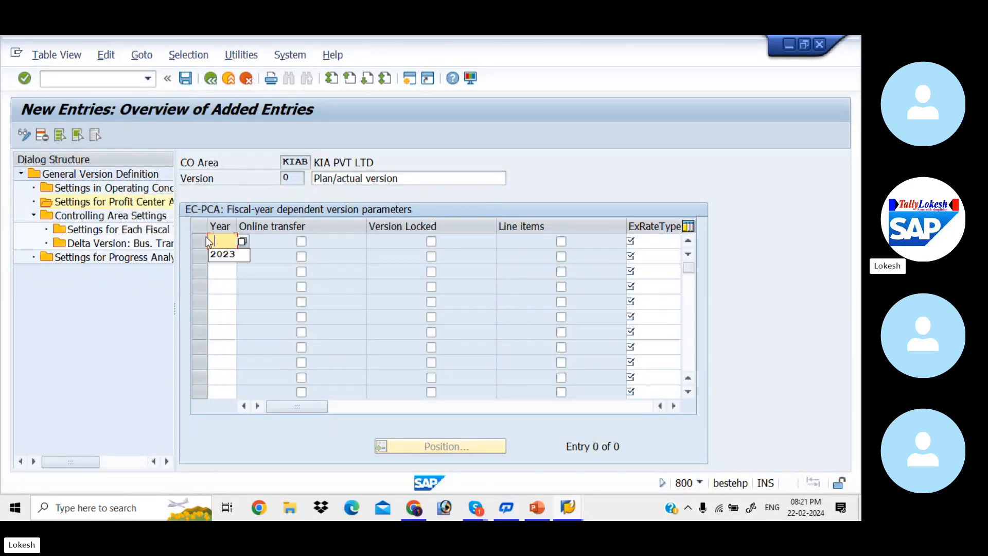
key(Tab)
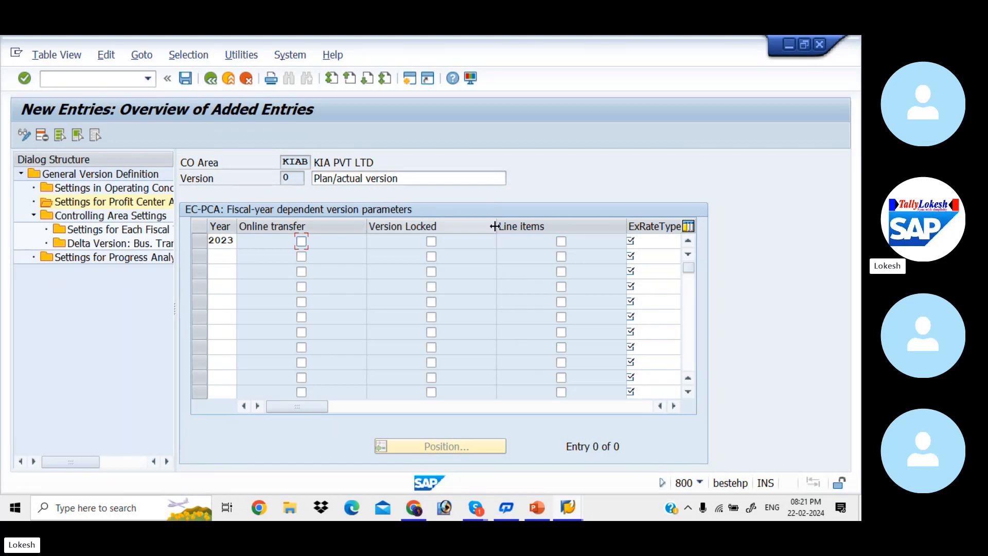
click(650, 242)
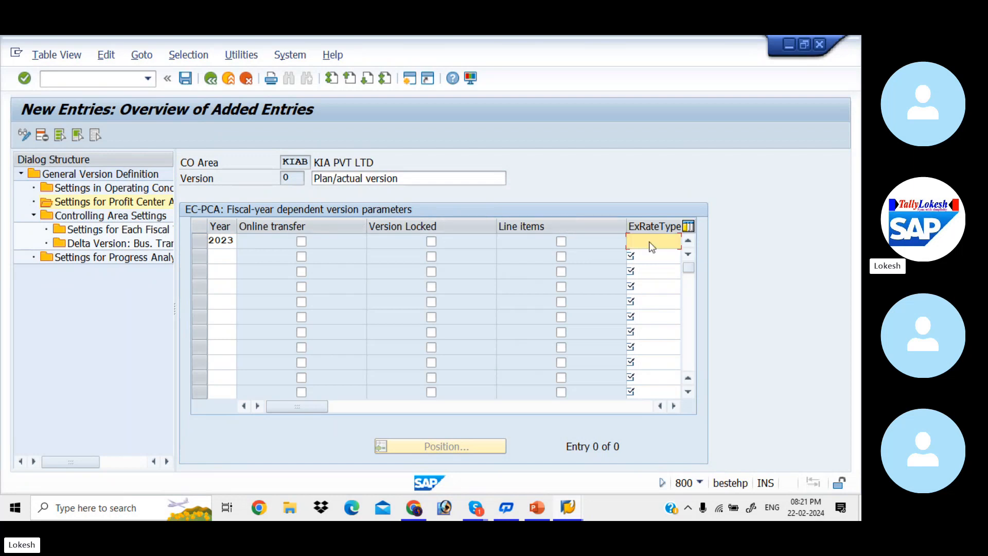
text(MM)
key(Tab)
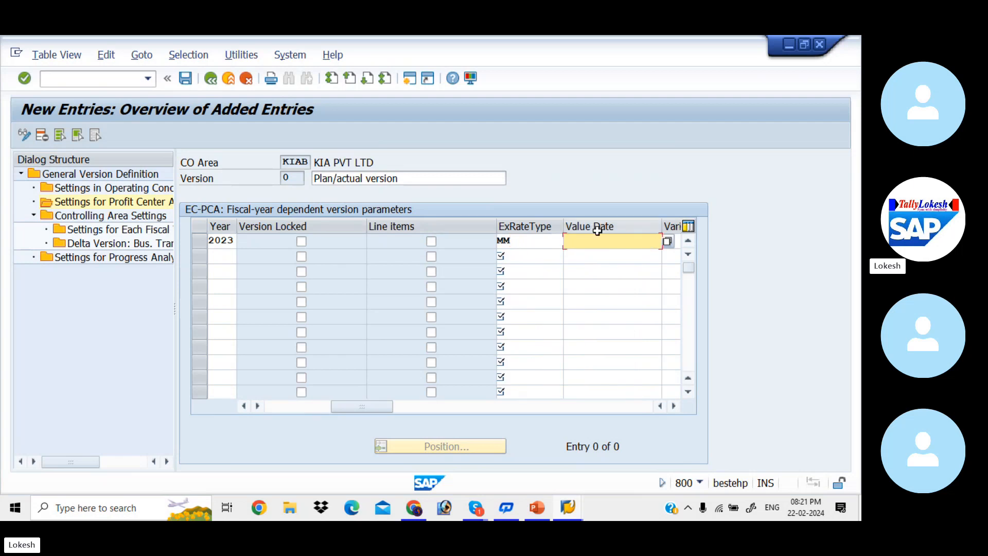
Step: Enable Line items and Online transfer for the 2023 entry, and save it under the customizing request described as Controlling Area for KIAB
click(435, 243)
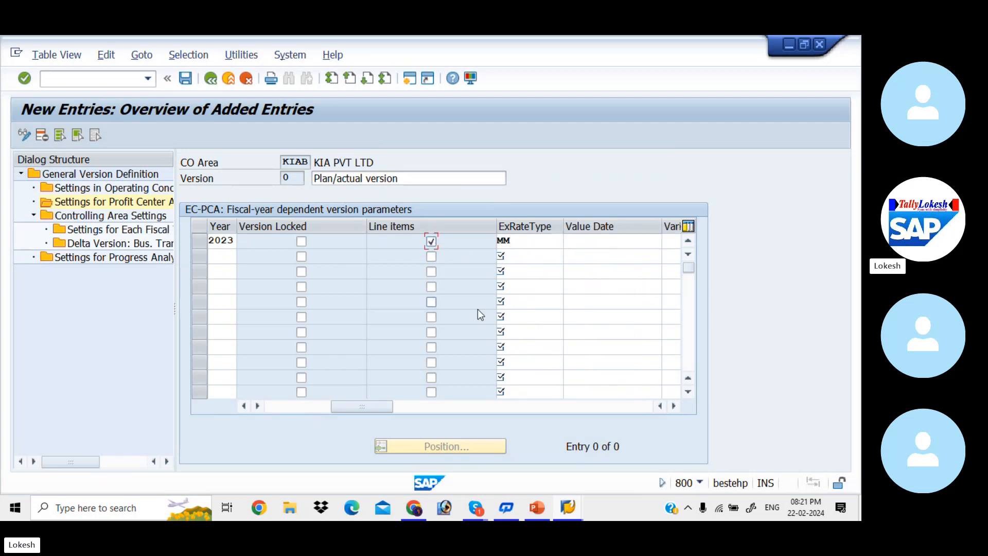
drag(362, 410, 267, 406)
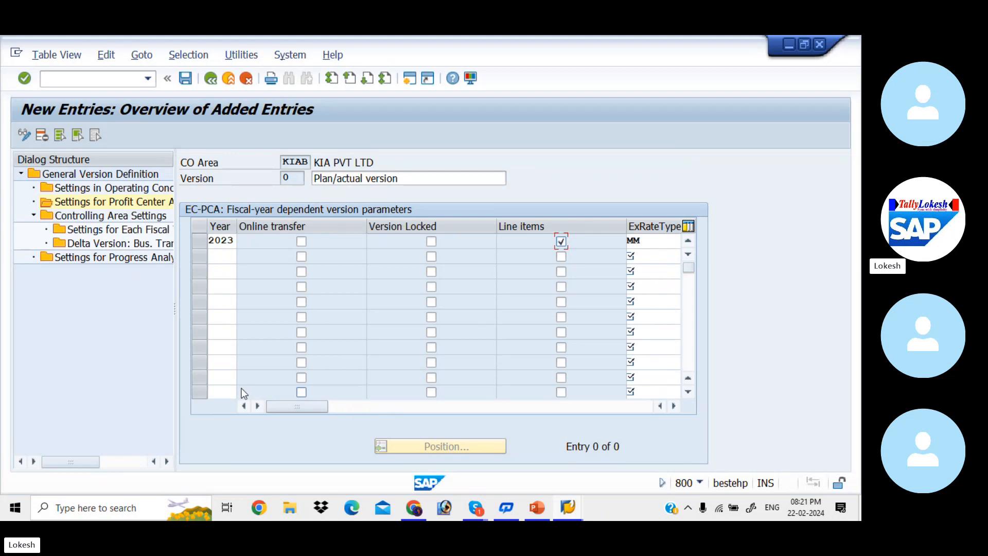
click(301, 242)
click(187, 77)
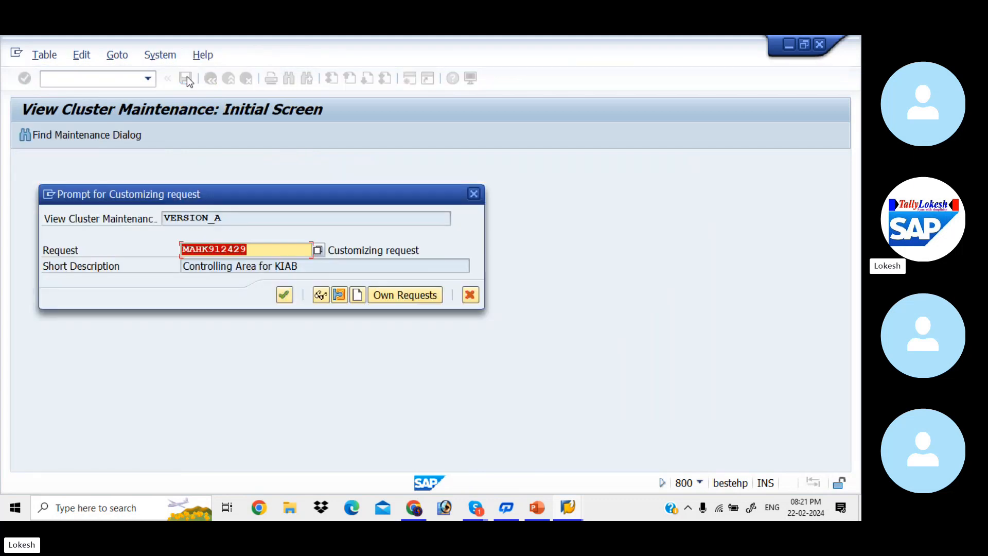
click(286, 295)
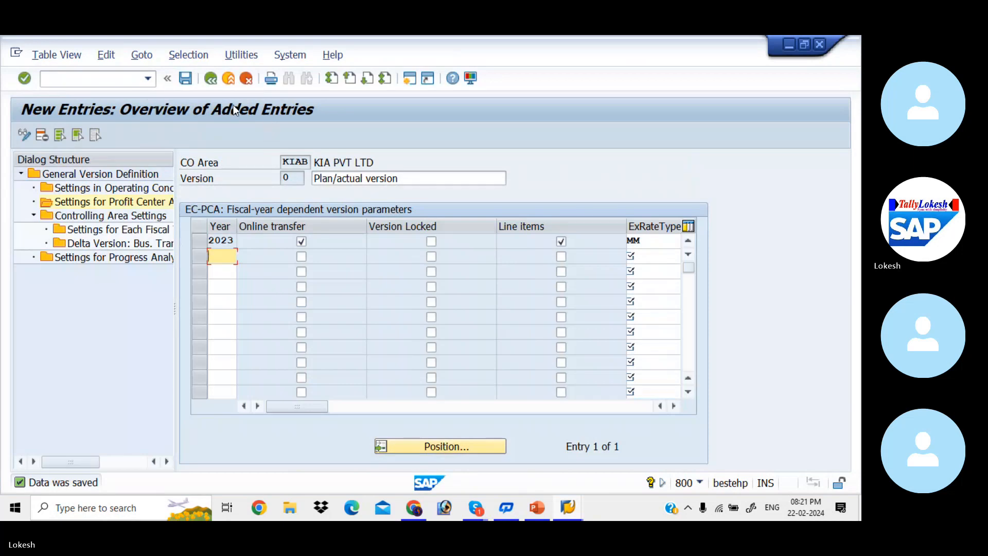
Step: Return to the general version overview, select version 0, and open its fiscal year settings for controlling area KIAB
click(213, 81)
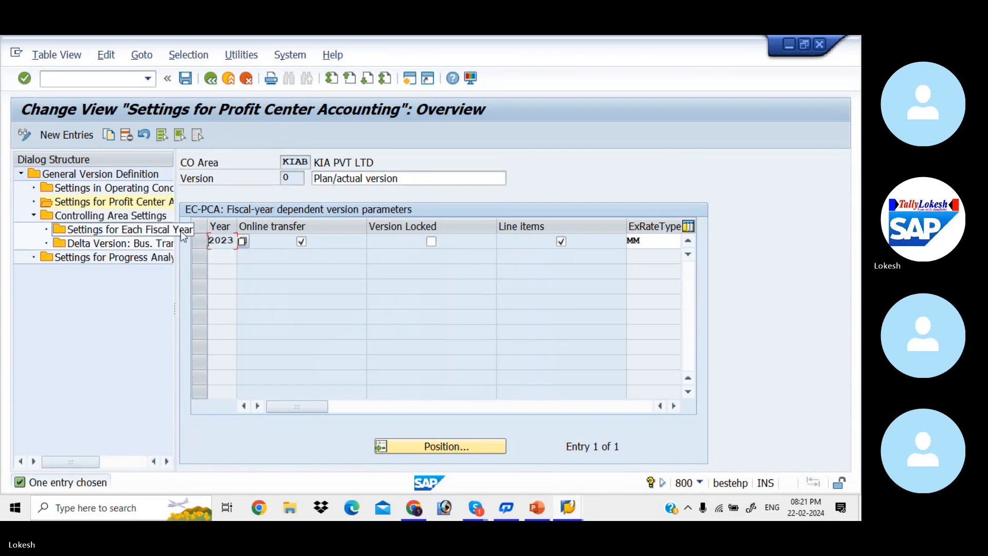
click(211, 78)
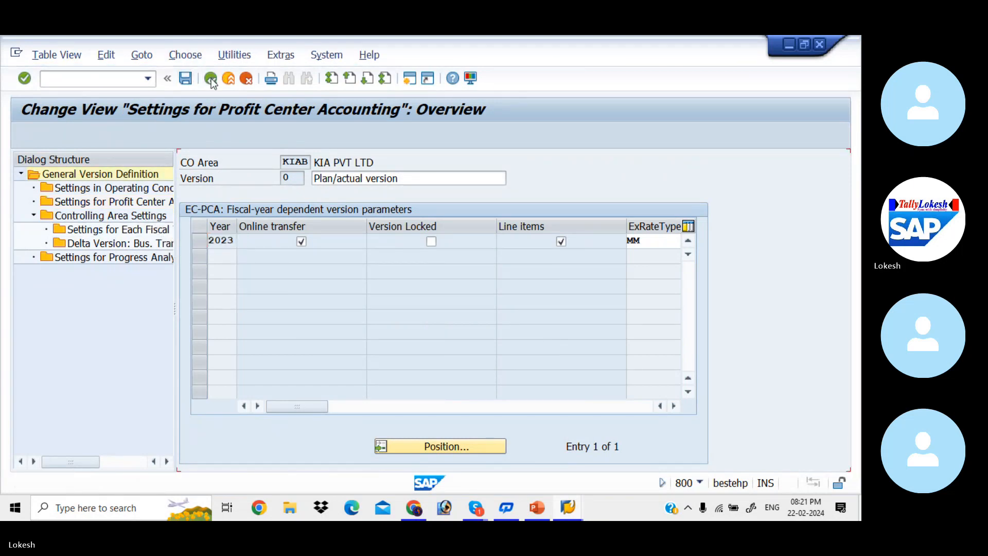
click(189, 194)
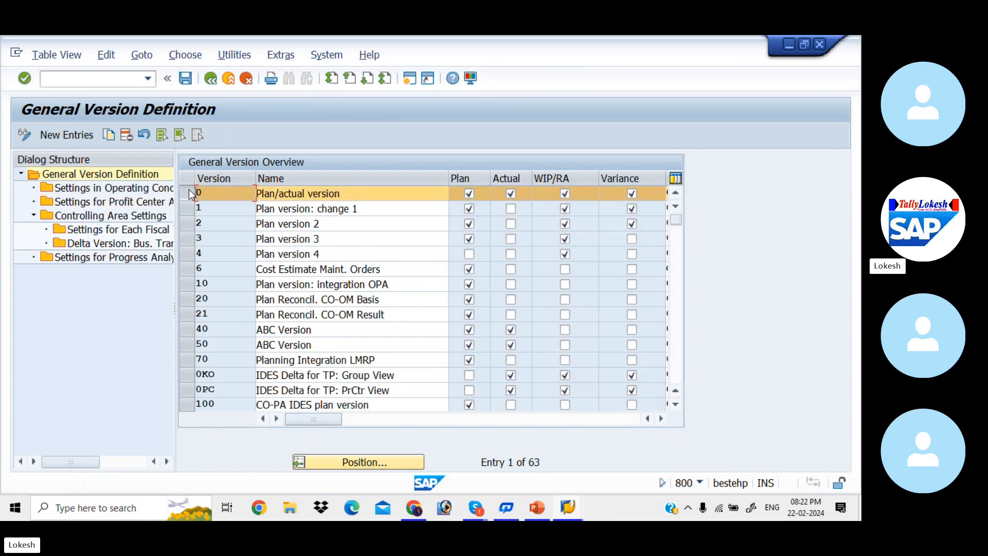
double_click(123, 230)
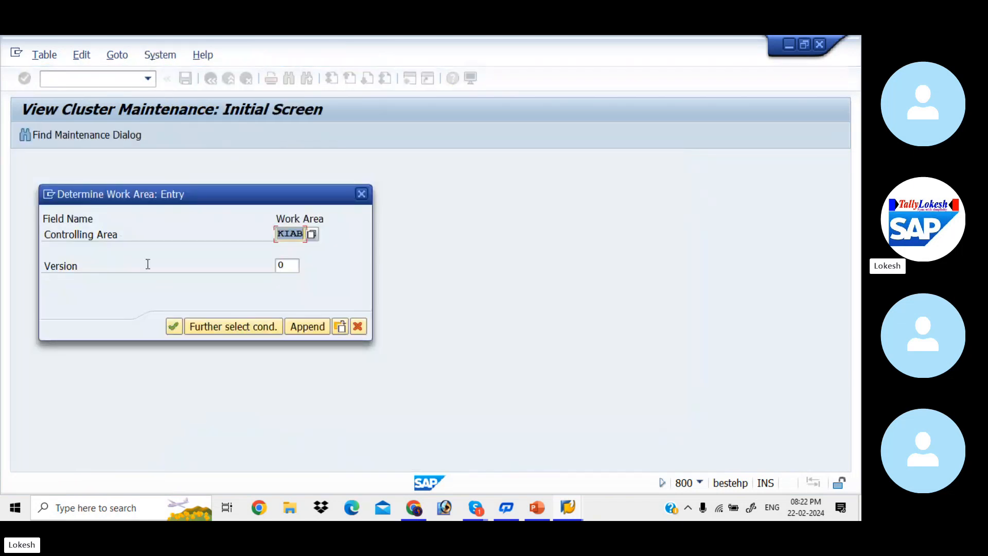
click(173, 324)
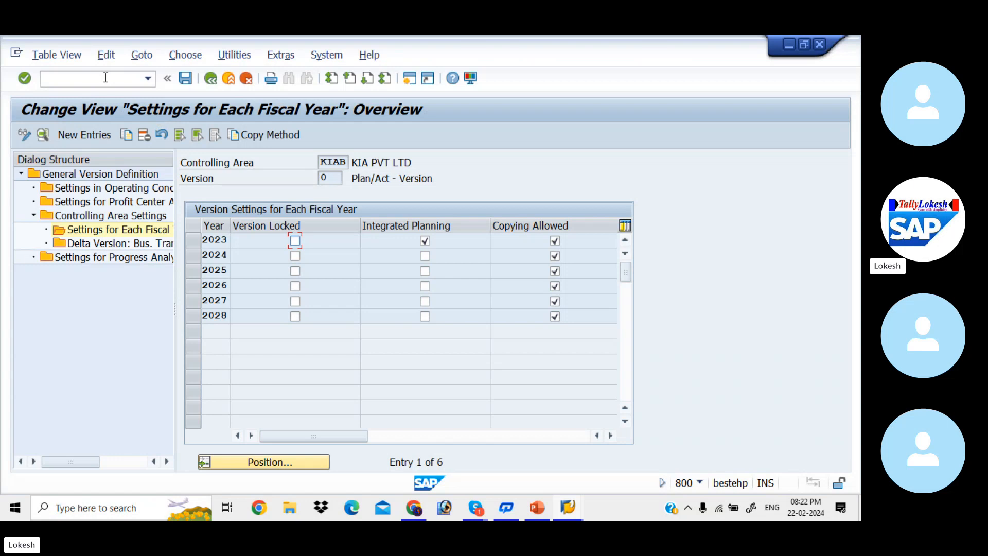
Step: Check the configuration steps slide, and start transaction /NOKB2 for chart of accounts KIAA
key(alt+Tab)
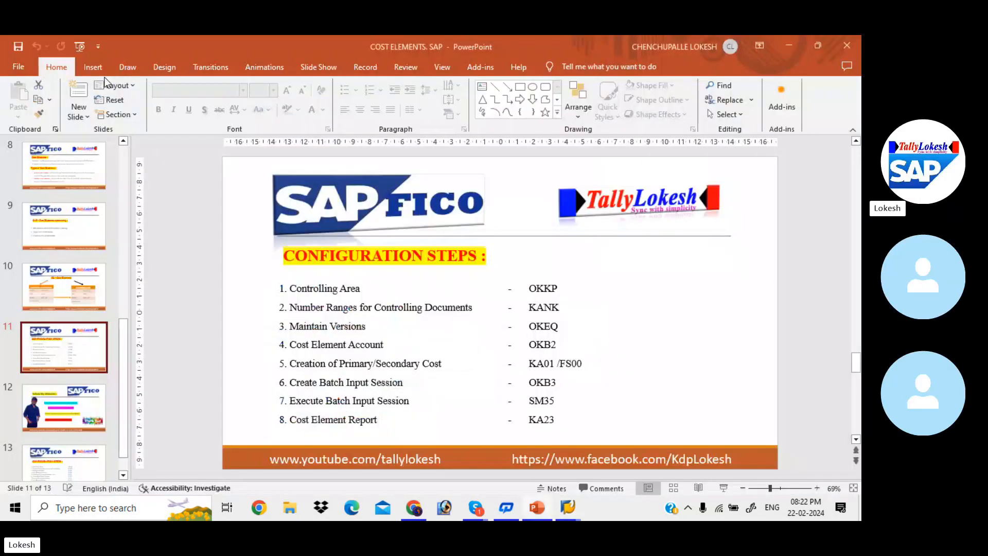
key(alt+Tab)
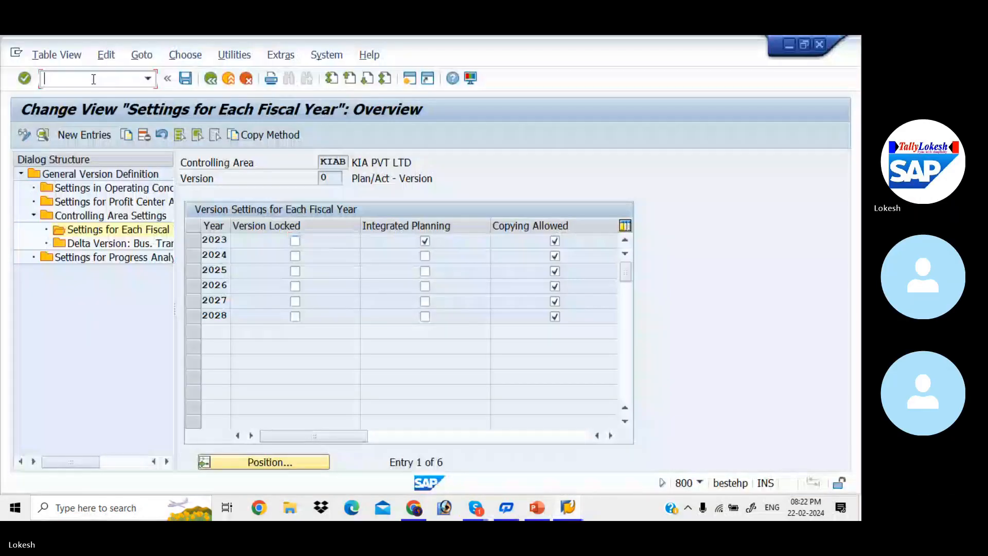
text(/)
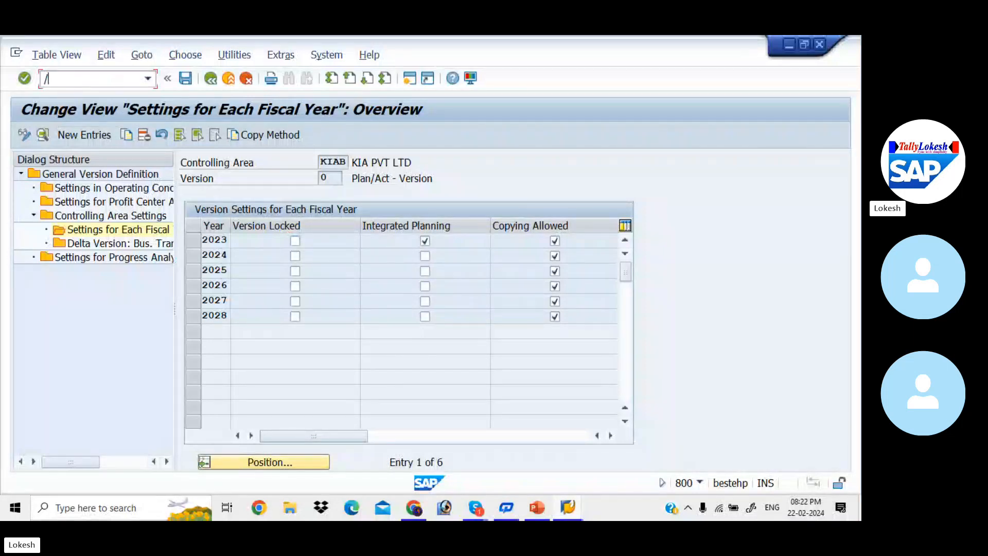
text(NOKB2)
key(Return)
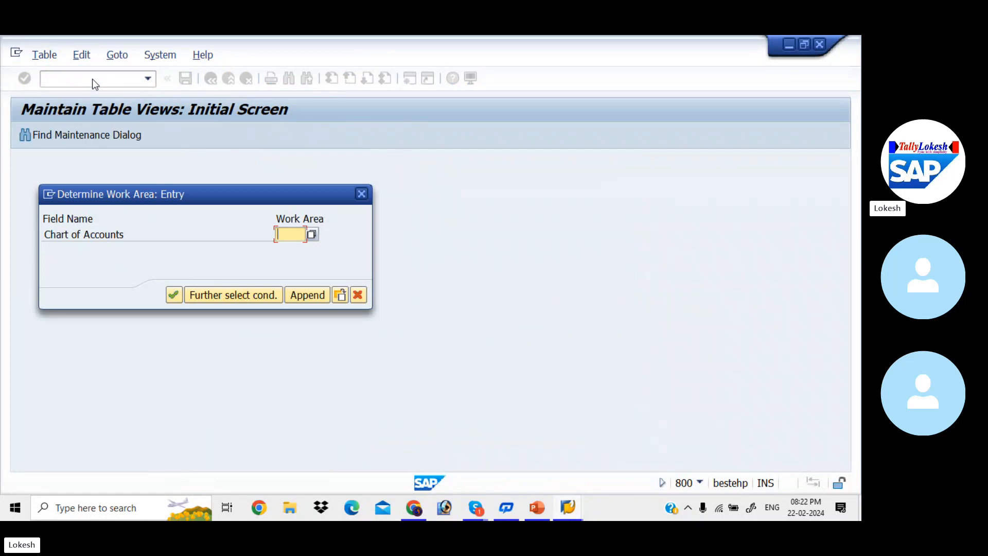
key(space)
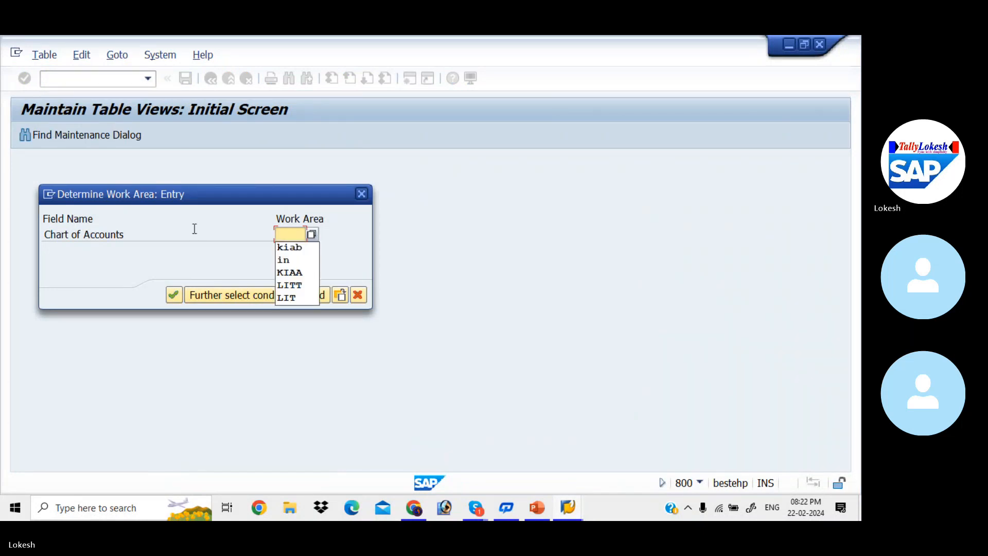
text(KIAA)
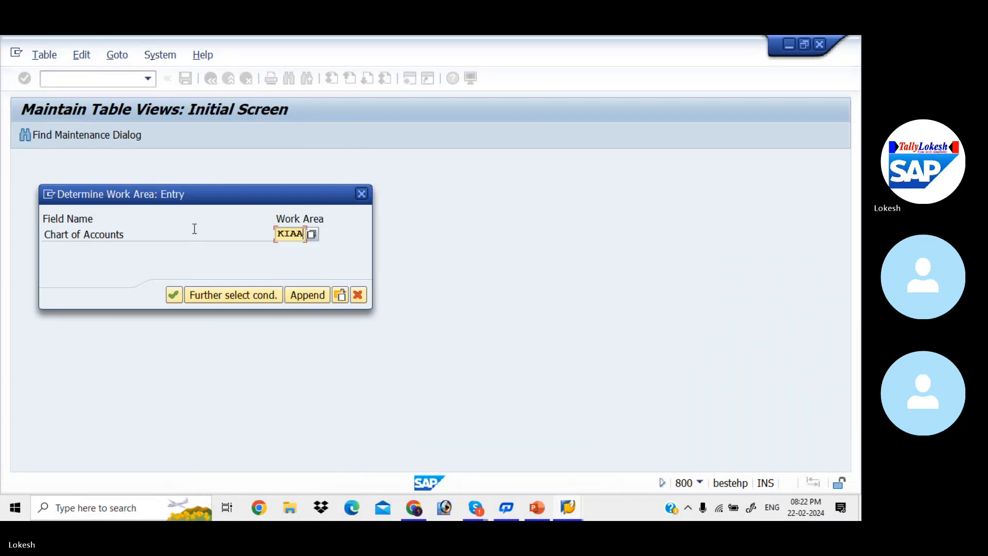
key(Return)
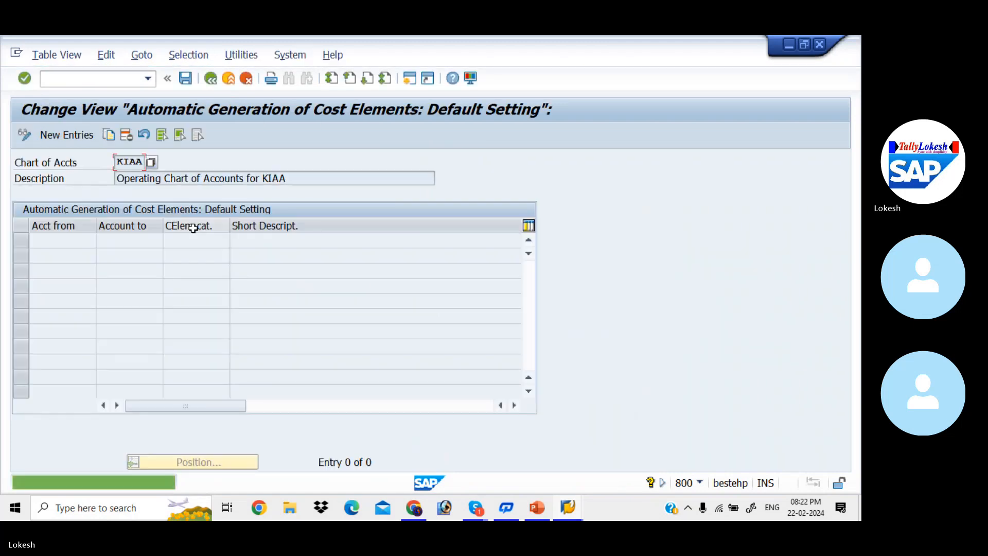
Step: Add a new default setting for automatic cost element generation covering accounts 400001 (Rent A/c) to 400006 (Cash Discount Allowed)
click(78, 136)
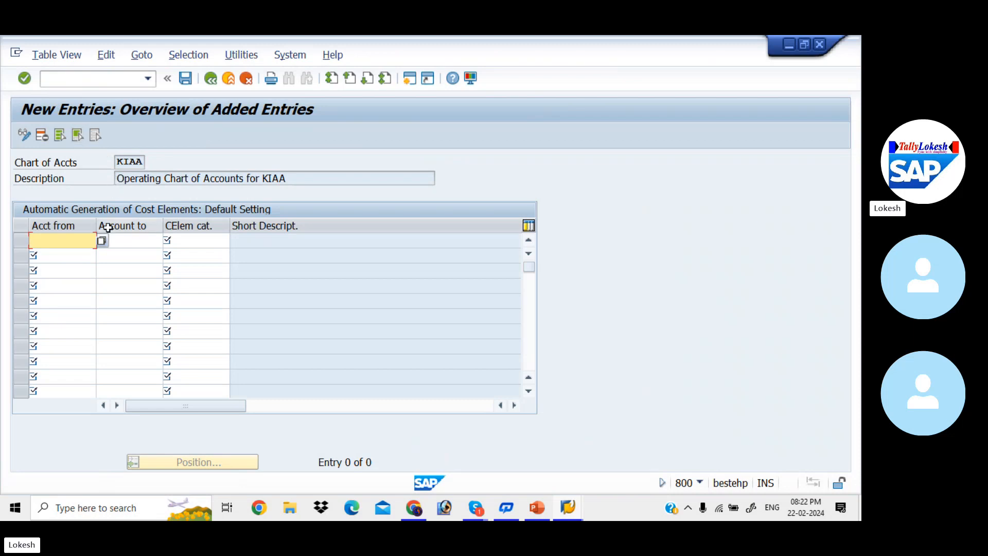
click(103, 240)
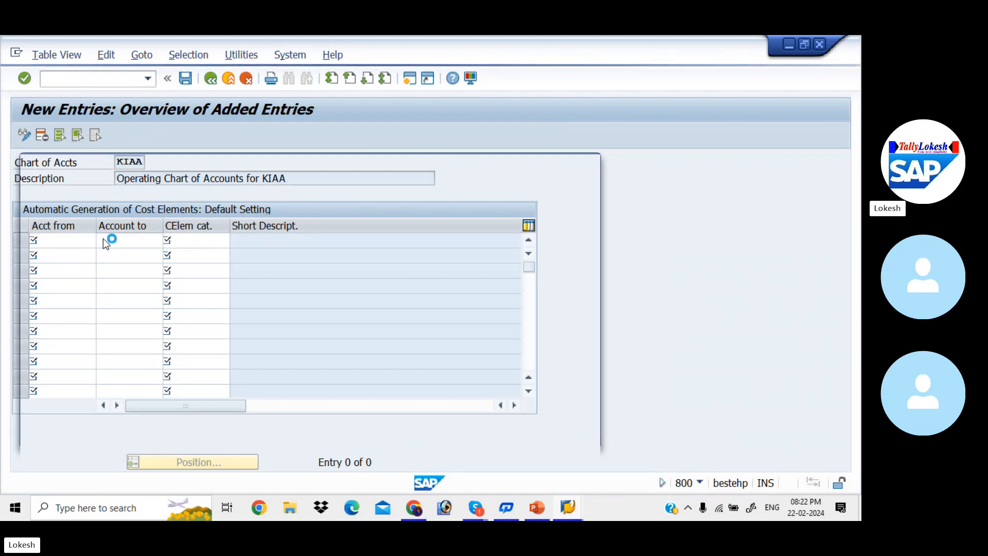
key(Return)
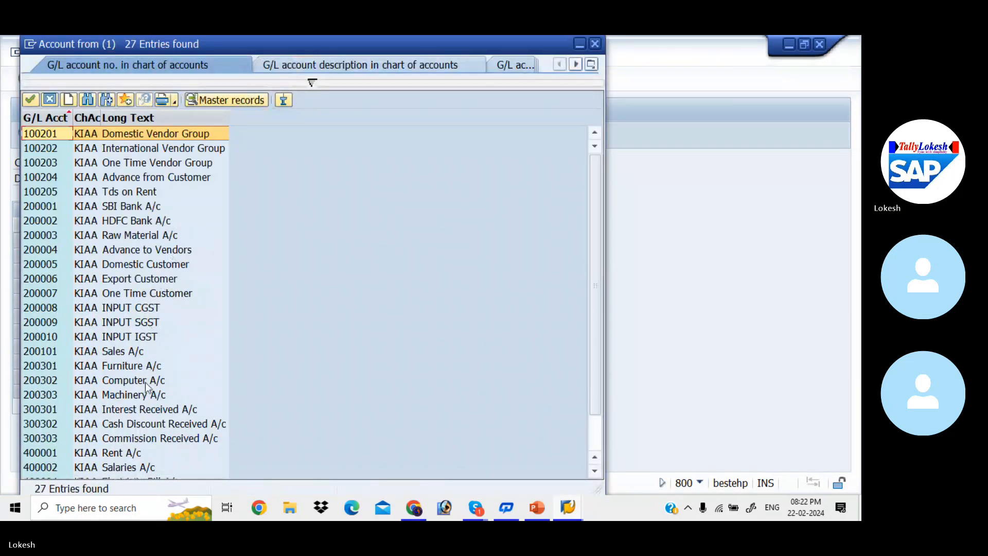
double_click(99, 453)
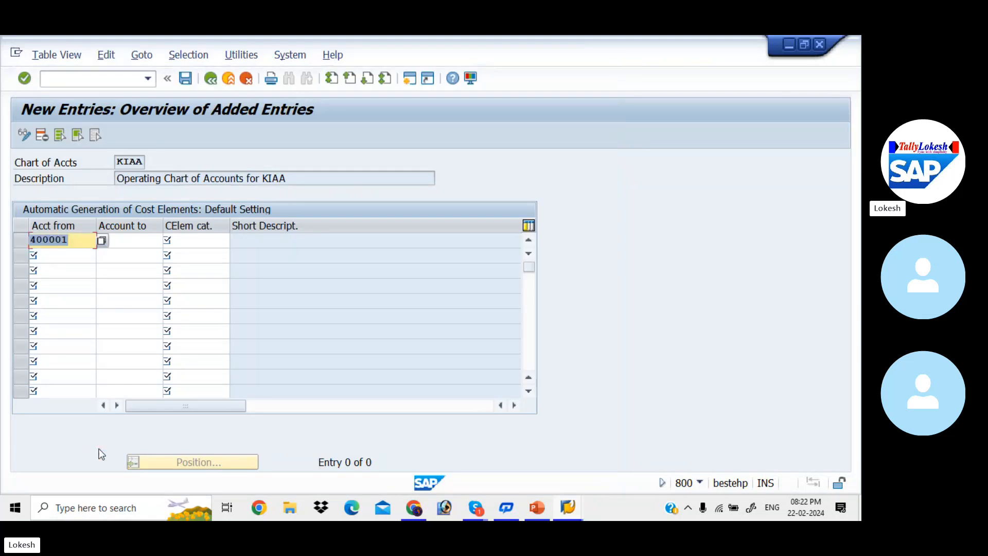
click(130, 240)
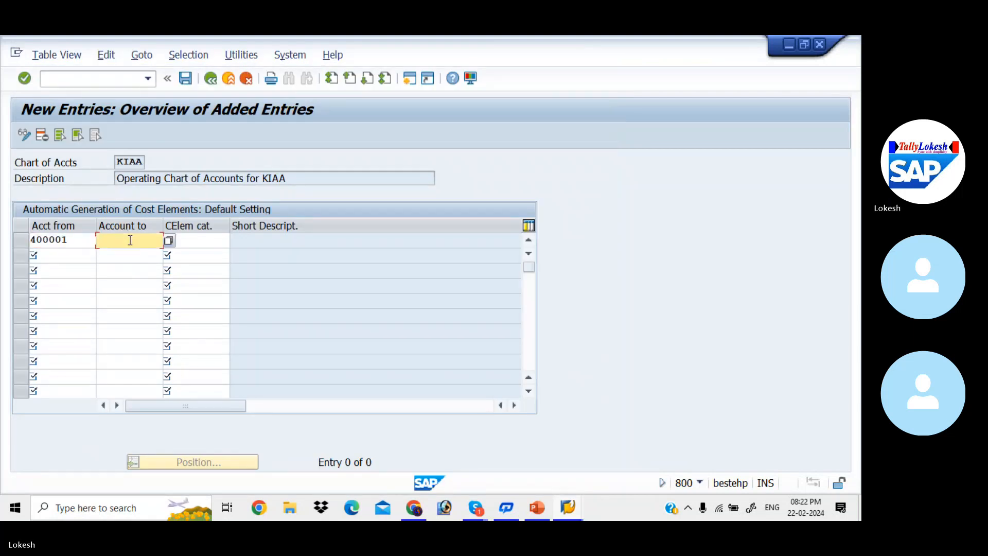
click(167, 240)
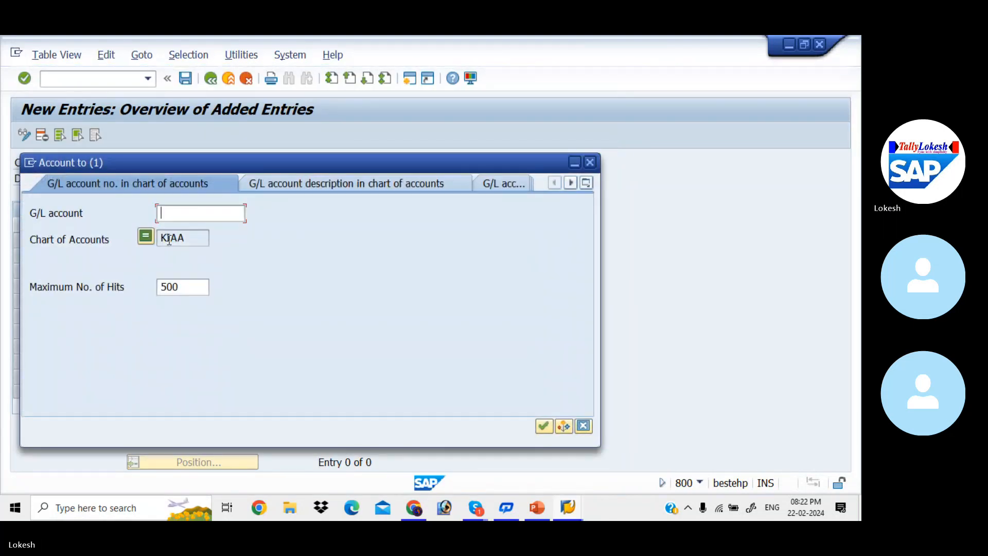
key(Return)
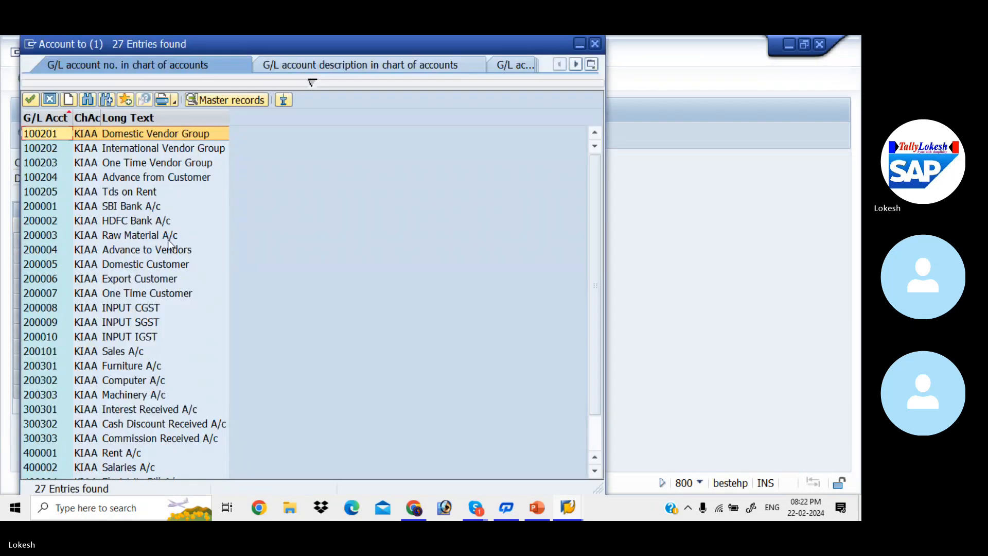
drag(598, 357, 598, 399)
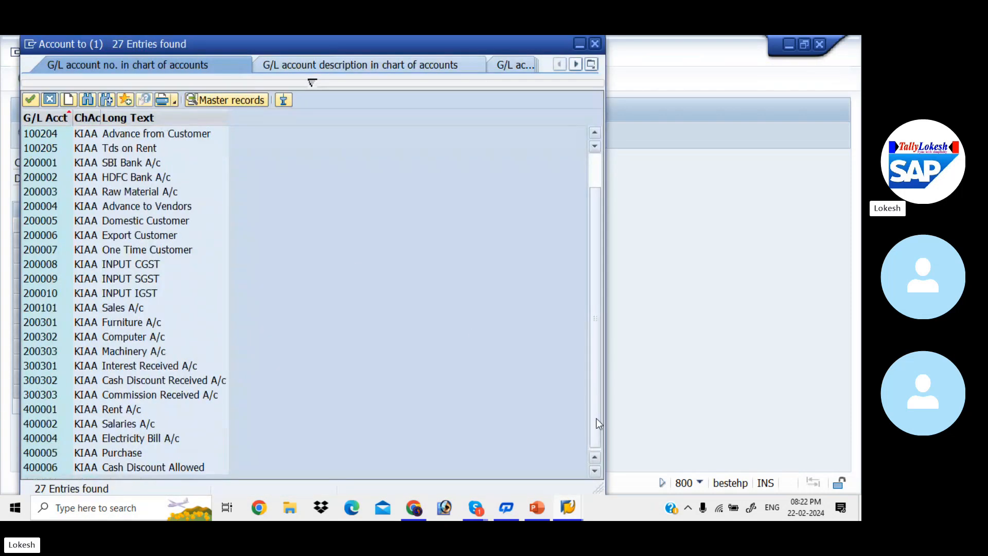
click(113, 466)
double_click(113, 466)
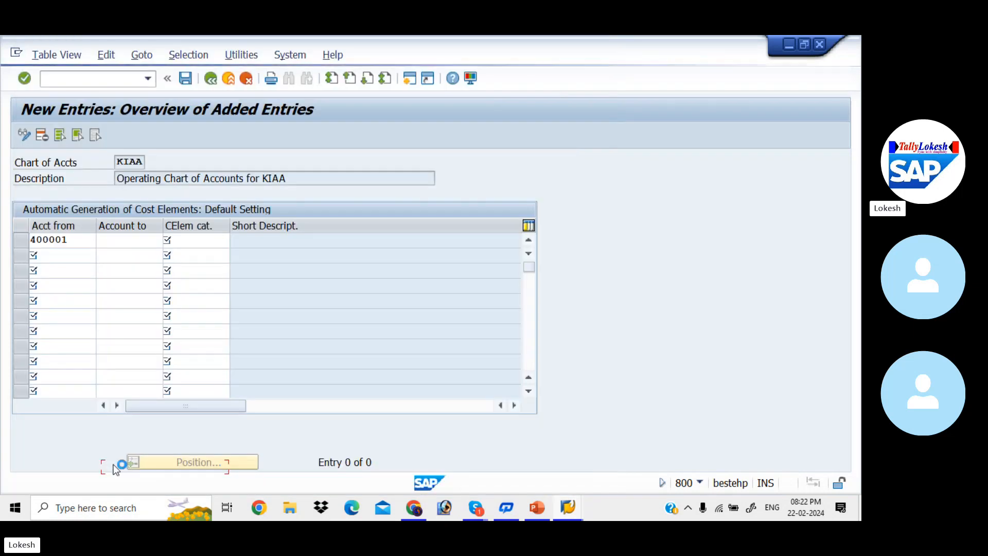
Step: Assign cost element category 1, primary costs/cost-reducing revenues, to the 400001 to 400006 range
click(215, 246)
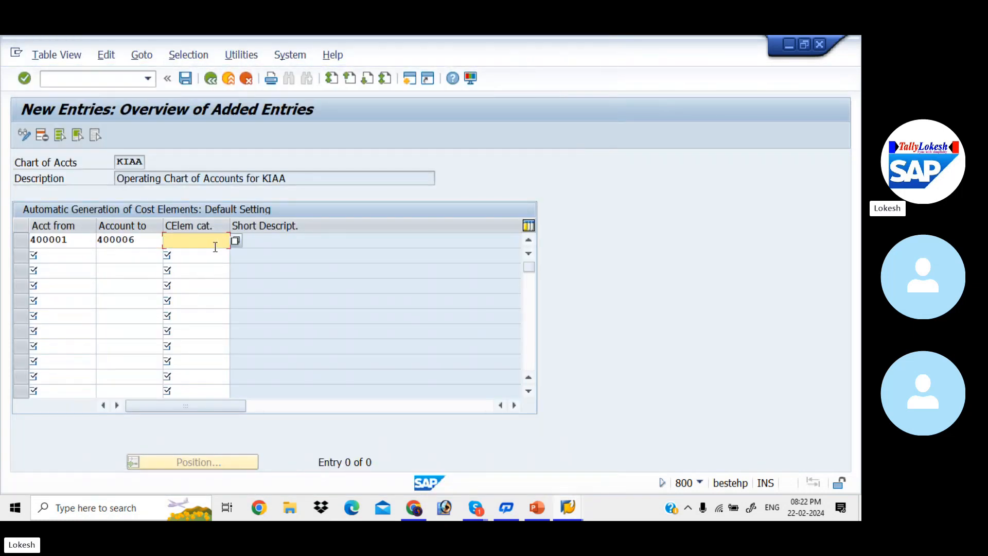
click(236, 241)
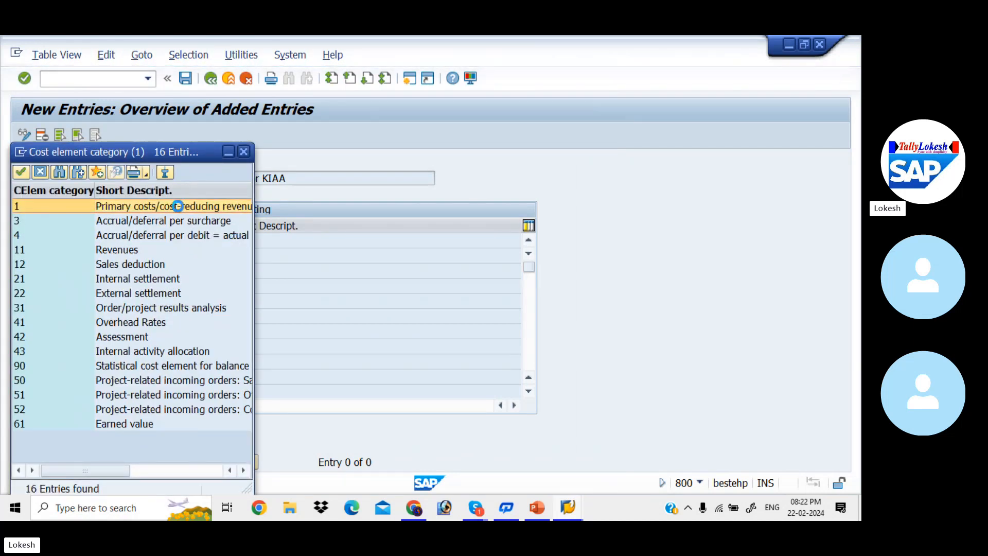
double_click(178, 205)
Step: Fill the second row with the account range 300301 (Interest Received A/c) to 300303 (Commission Received A/c)
click(69, 258)
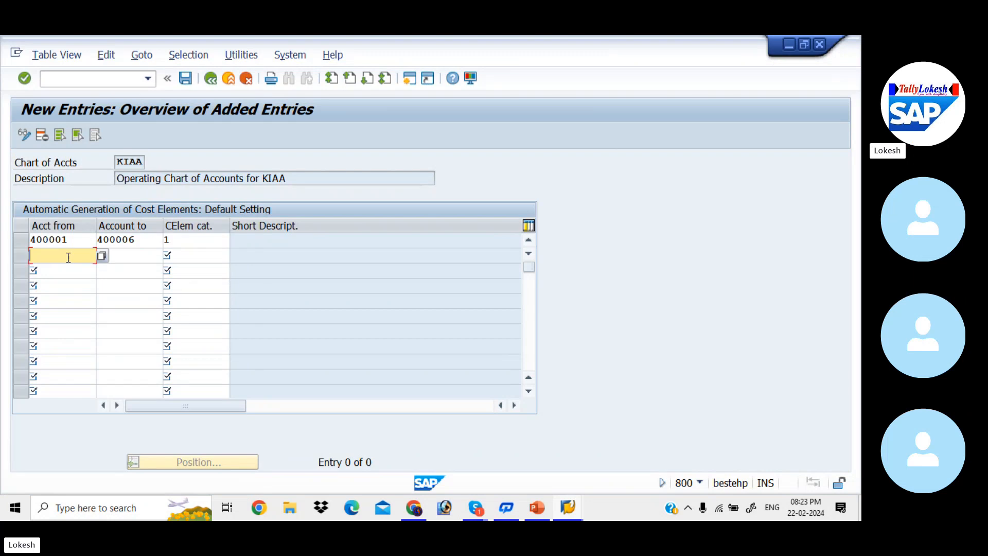
click(100, 256)
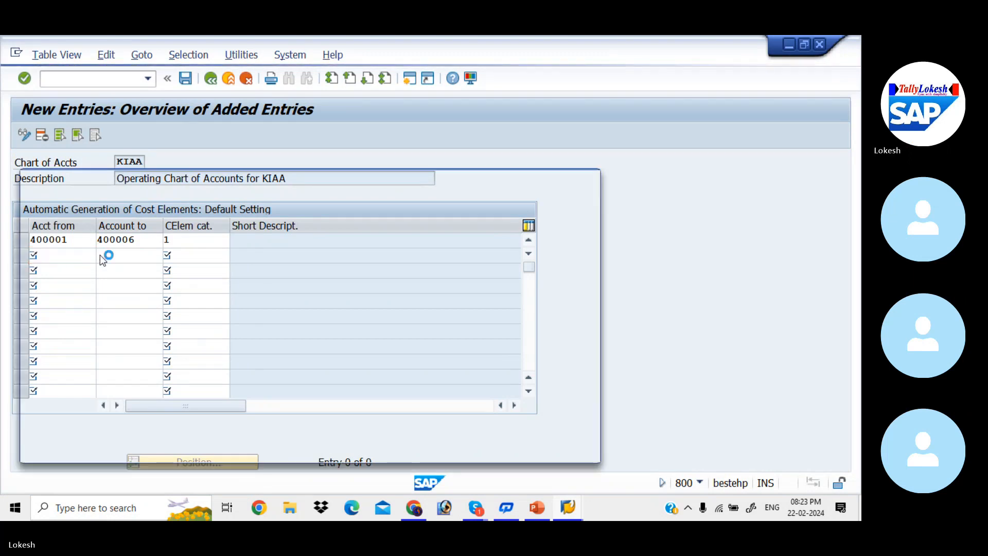
key(Return)
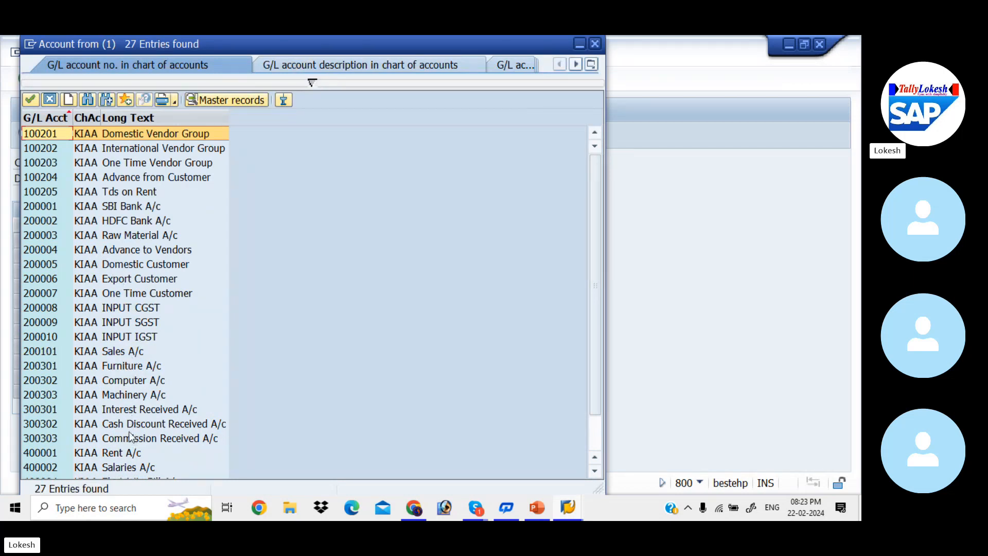
click(57, 410)
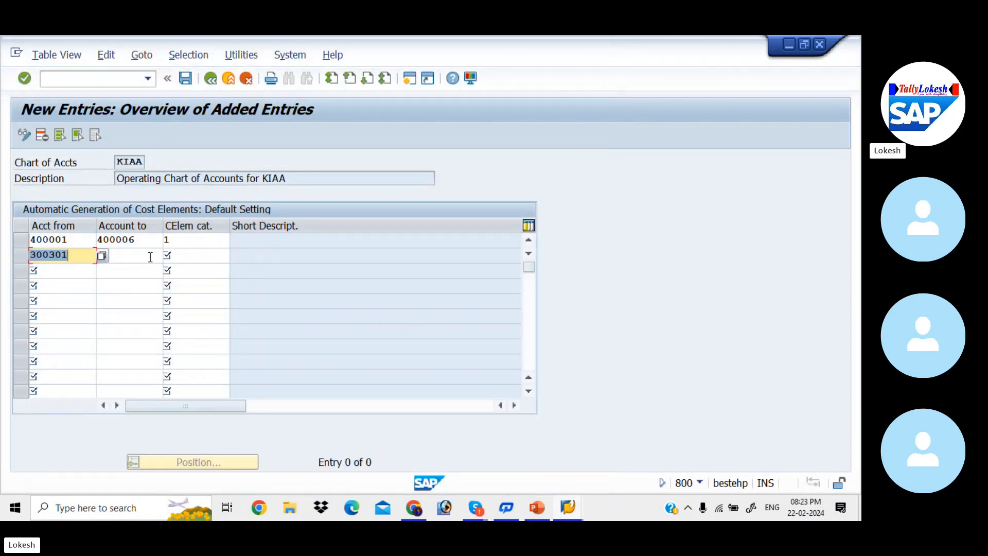
click(150, 256)
click(168, 255)
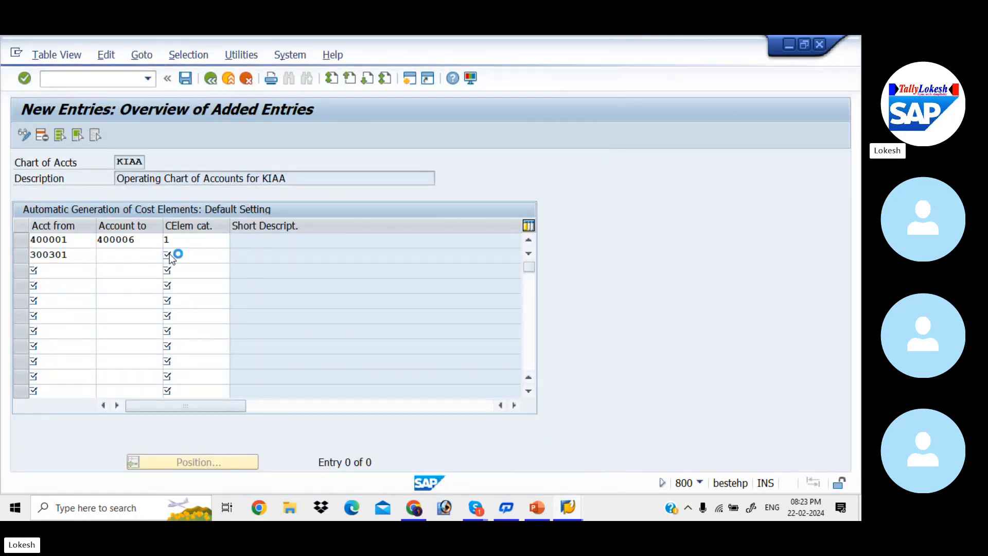
key(Return)
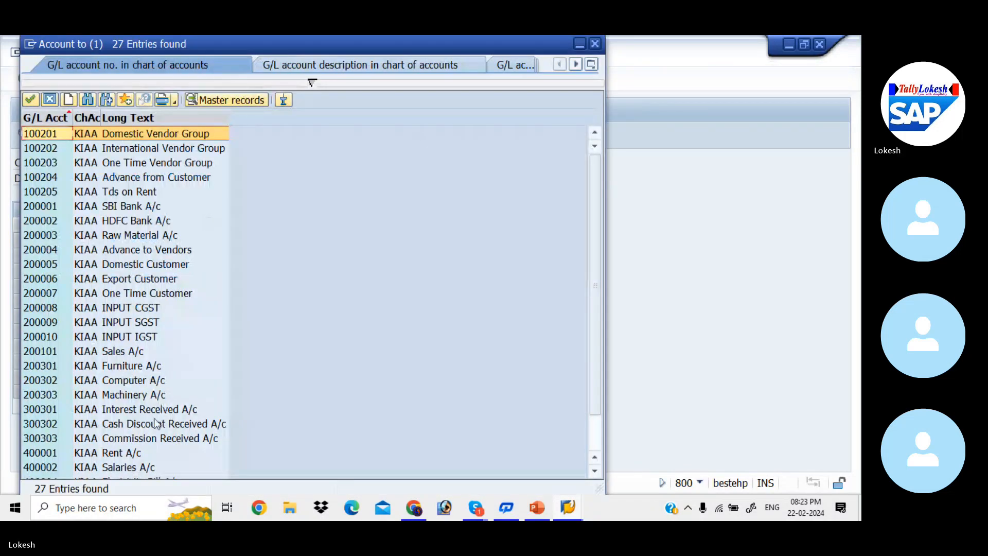
click(129, 437)
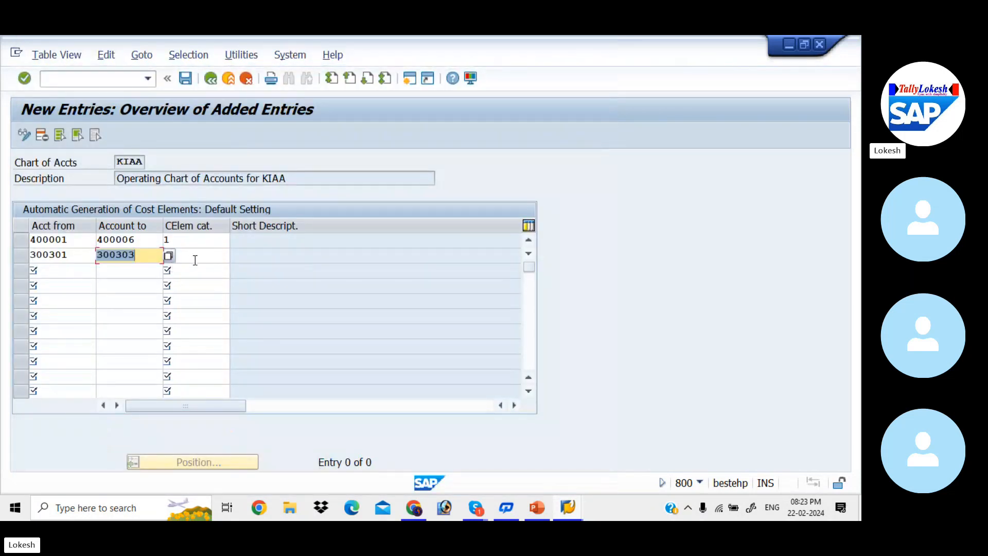
Step: Assign cost element category 11, Revenues, to the 300301 to 300303 range
click(201, 258)
click(235, 256)
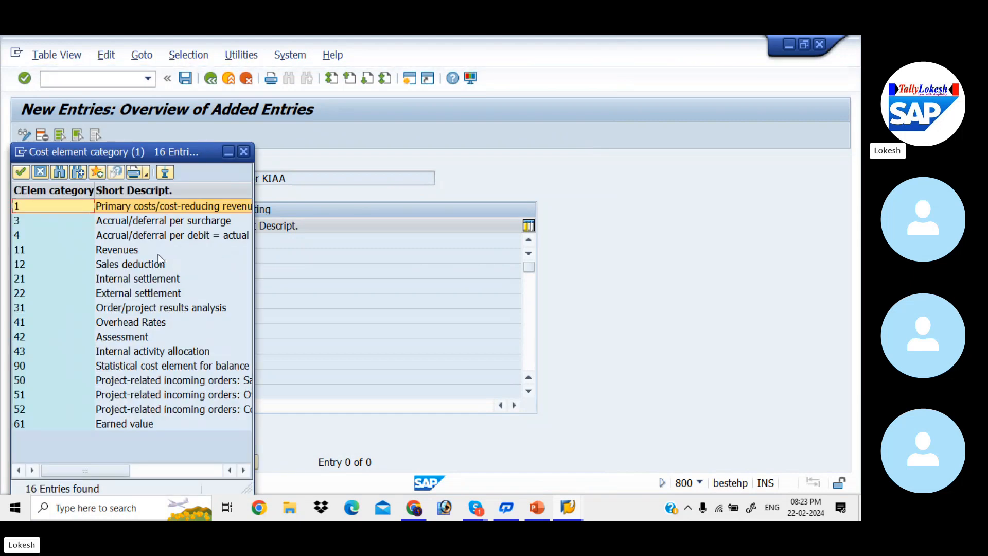
double_click(123, 251)
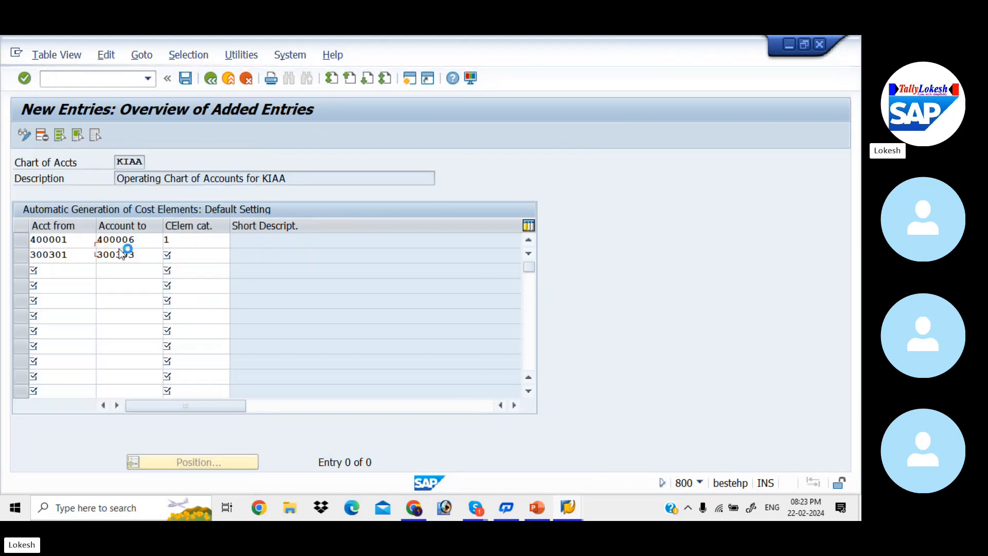
Step: Fill the third row with the account range 200301 (Furniture A/c) to 200303 (Machinery A/c)
click(75, 270)
key(F4)
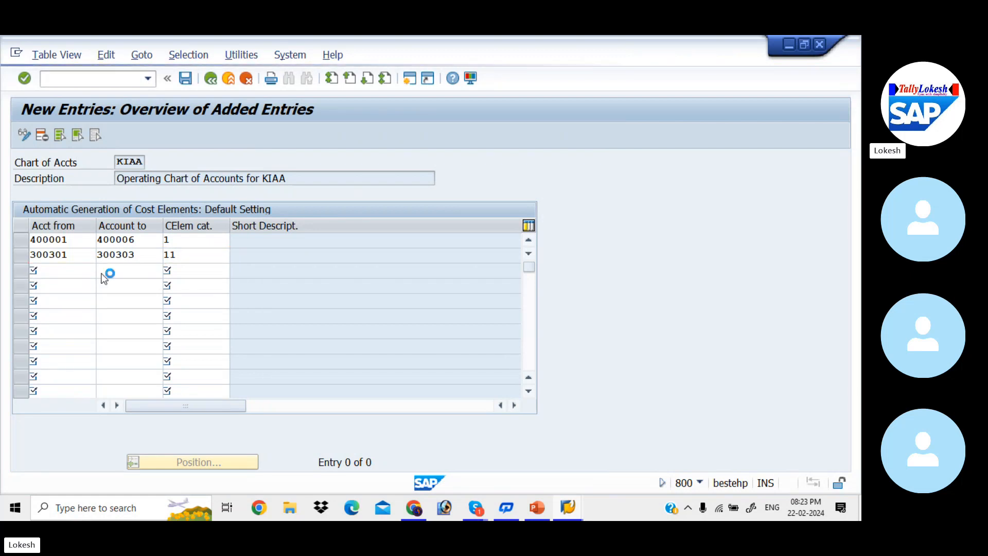
key(Return)
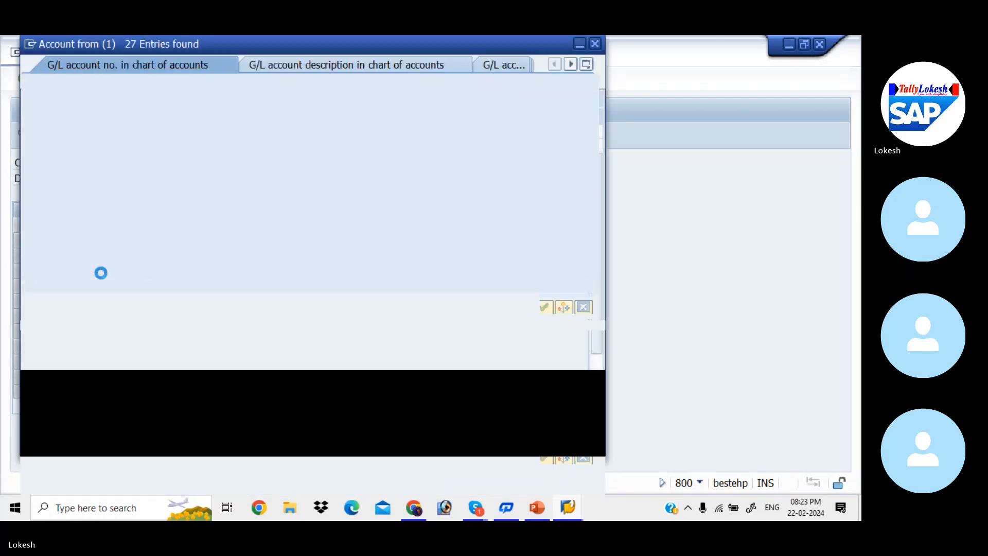
double_click(117, 367)
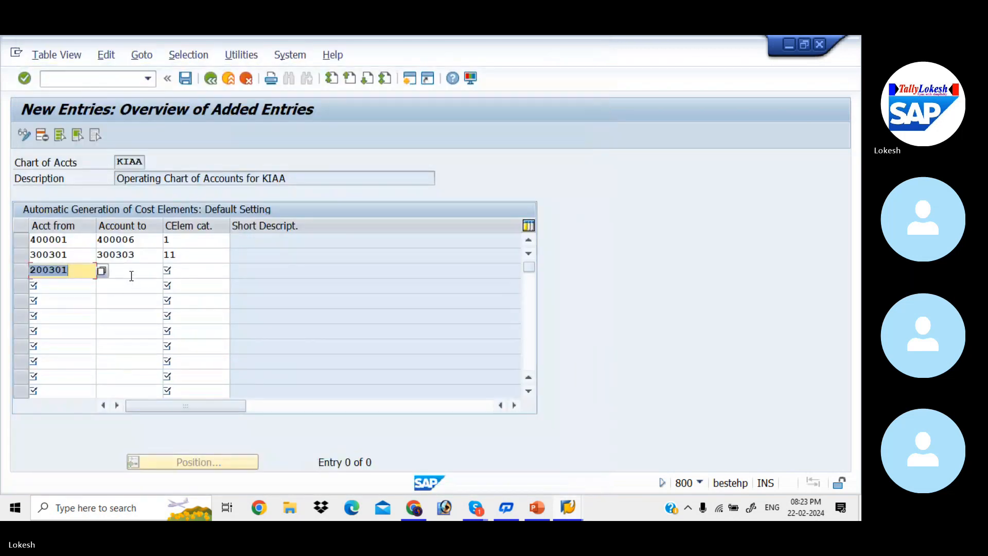
click(135, 273)
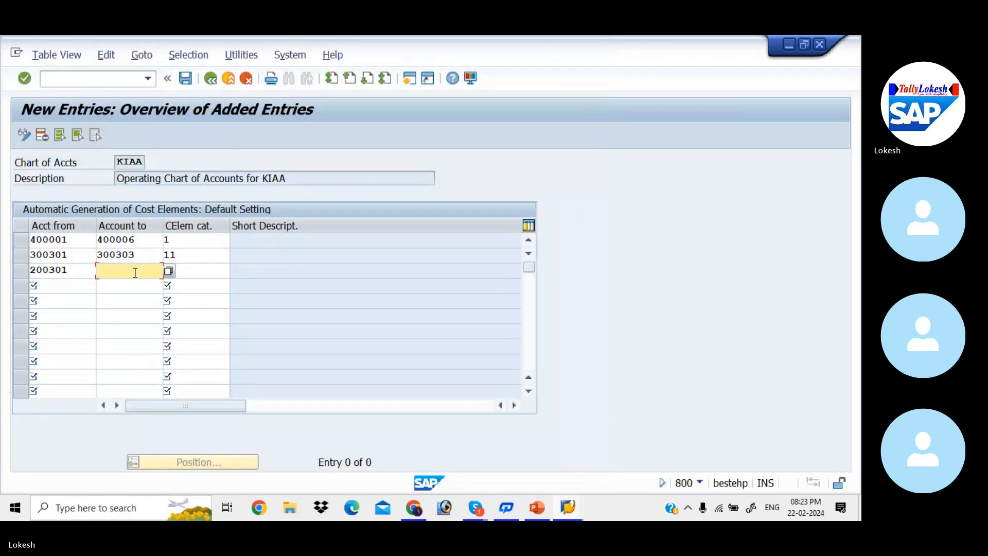
click(170, 271)
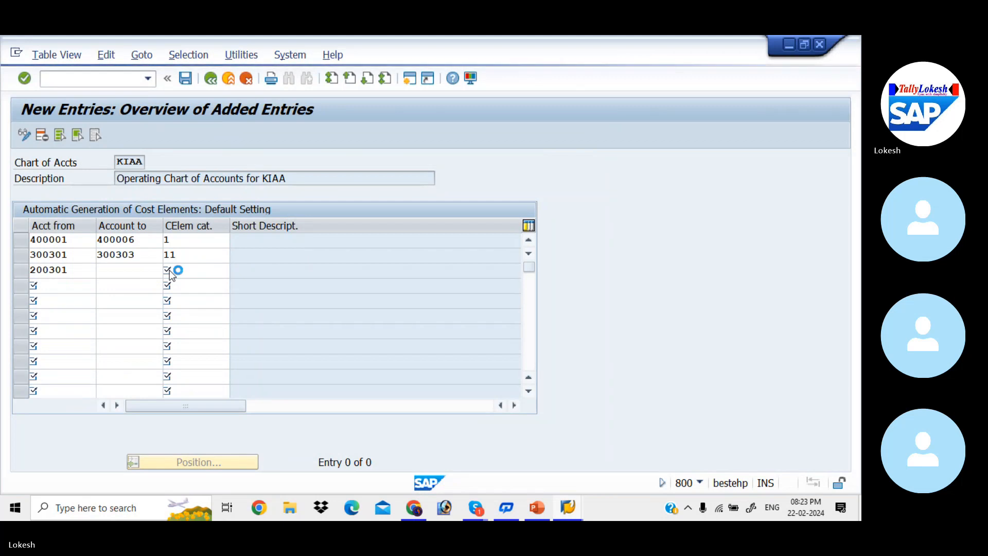
key(Return)
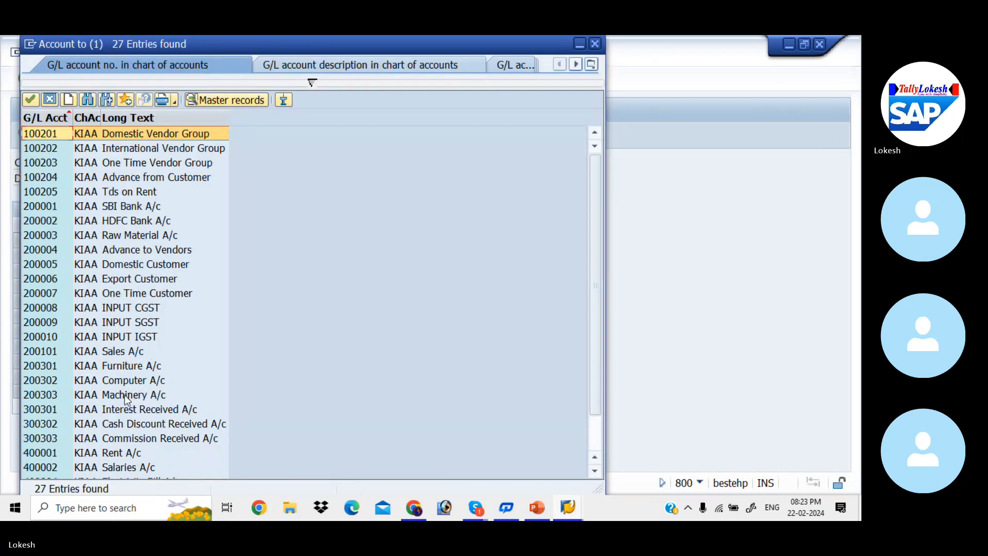
double_click(126, 395)
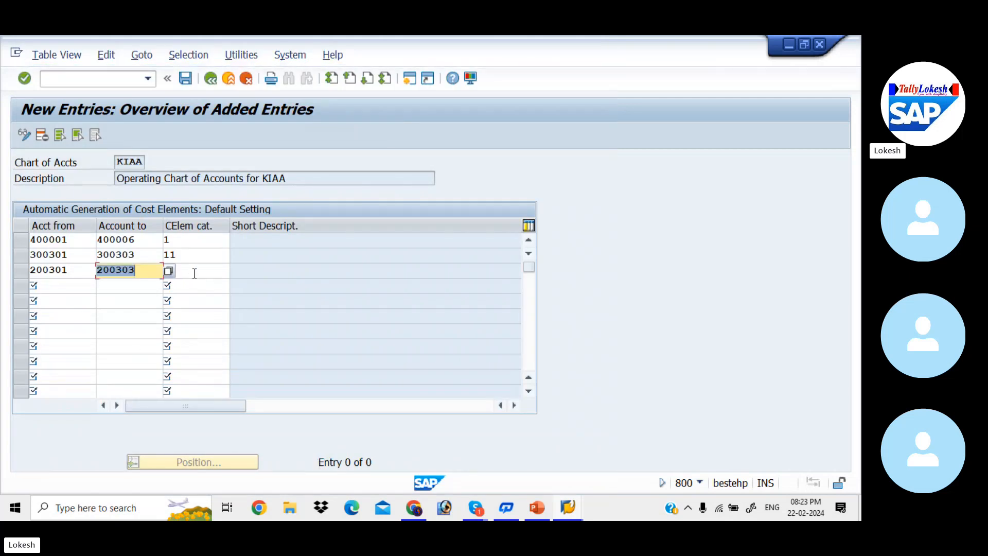
Step: Review the available cost element categories for the 200301 to 200303 range without choosing one
click(200, 270)
click(237, 272)
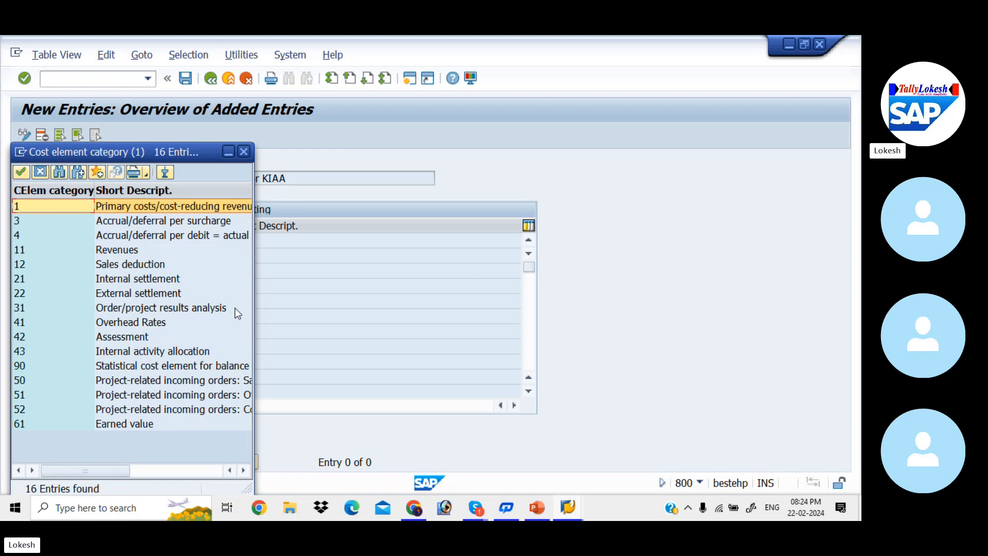
drag(257, 302, 358, 314)
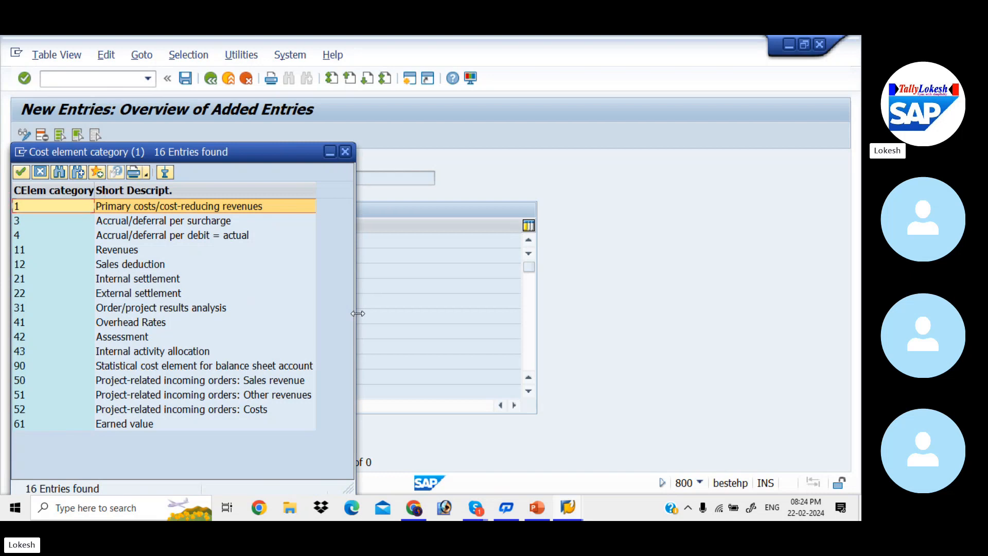
click(345, 154)
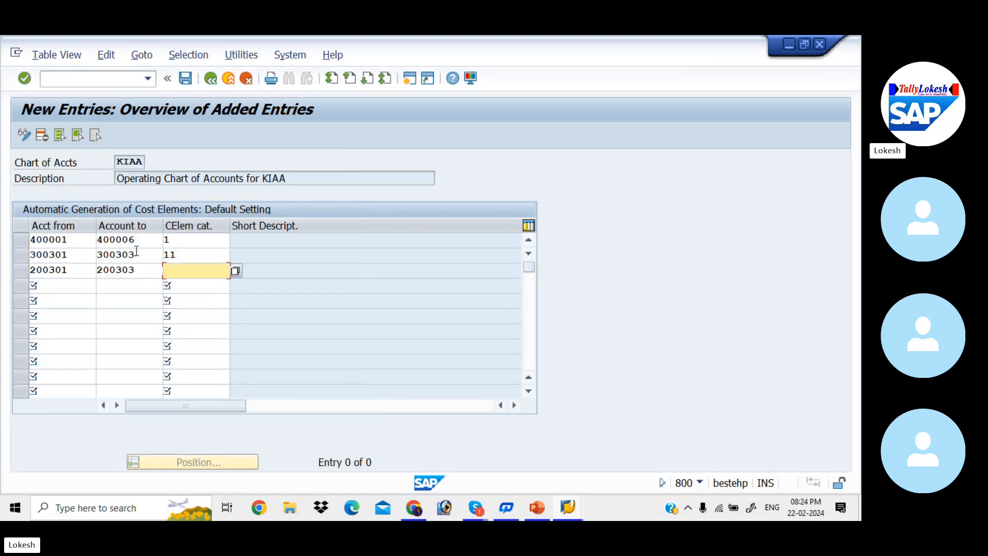
Step: Clear the account range 200301 to 200303 from the third row
click(139, 264)
key(BackSpace)
key(BackSpace)
key(BackSpace)
key(BackSpace)
key(BackSpace)
key(BackSpace)
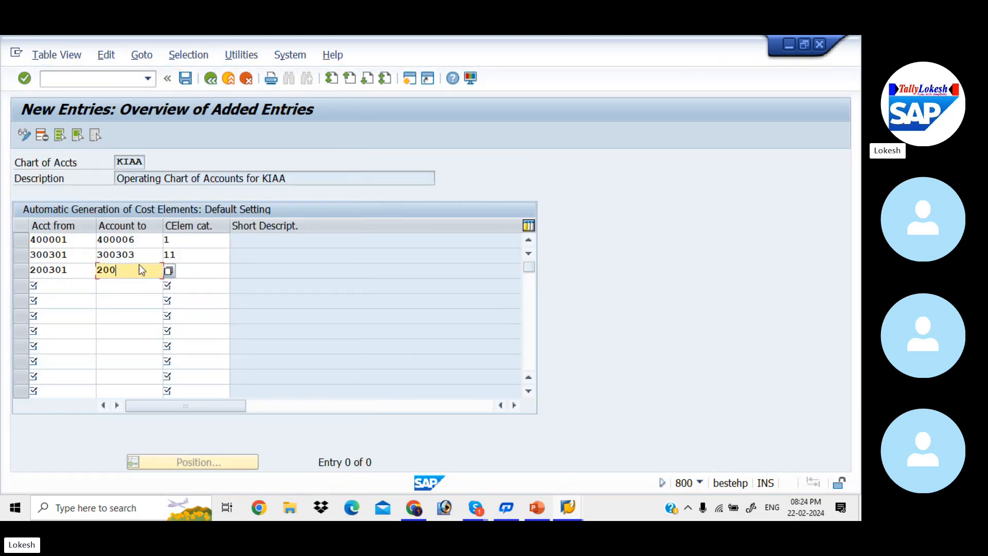
click(67, 265)
key(BackSpace)
key(BackSpace)
key(BackSpace)
key(BackSpace)
key(BackSpace)
key(BackSpace)
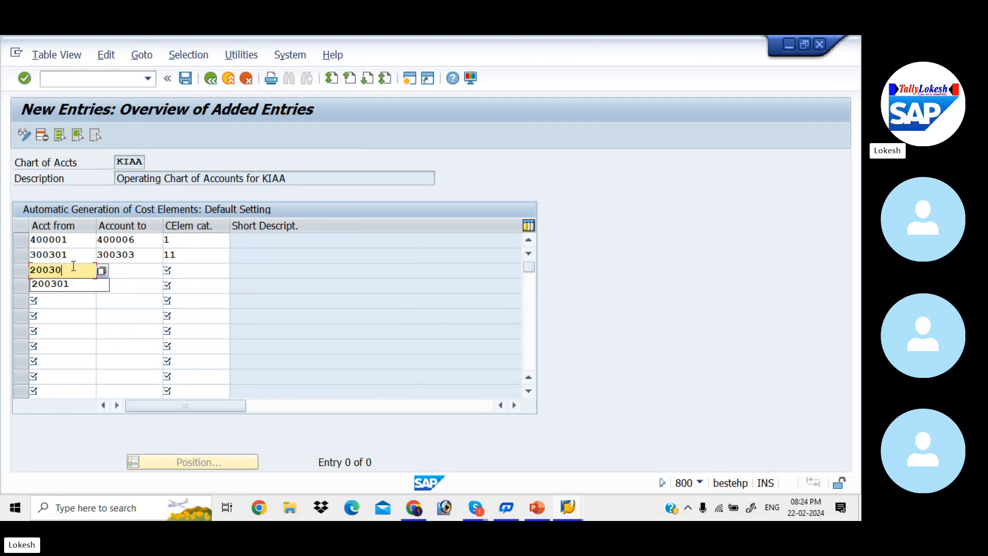
key(Tab)
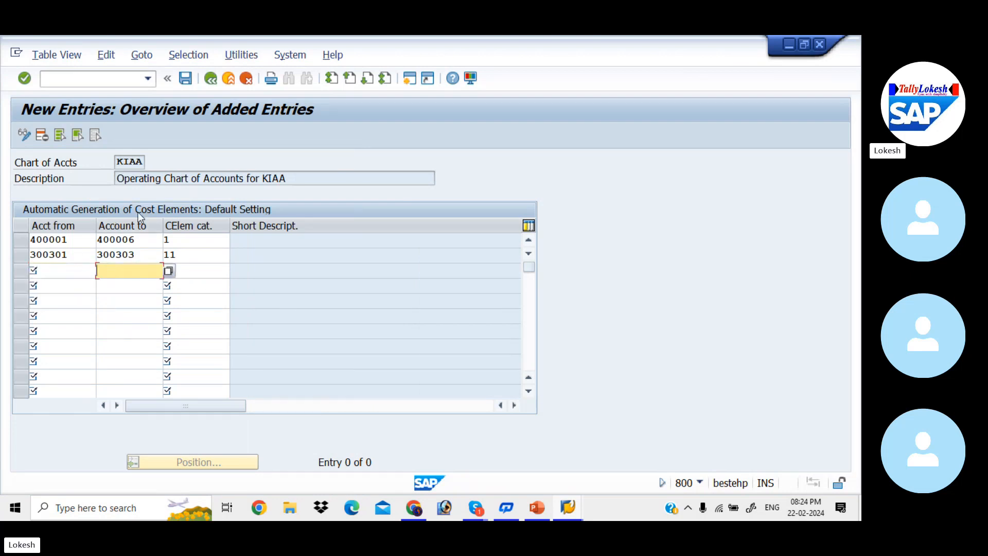
Step: Discard the incomplete third row and save the default settings to the customizing request for the KIAB controlling area
click(188, 80)
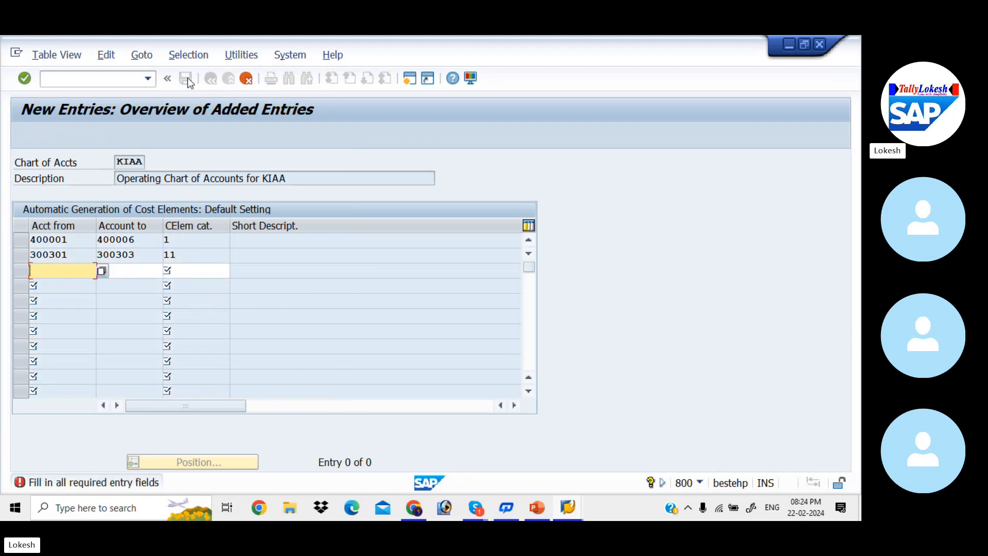
click(186, 79)
click(251, 80)
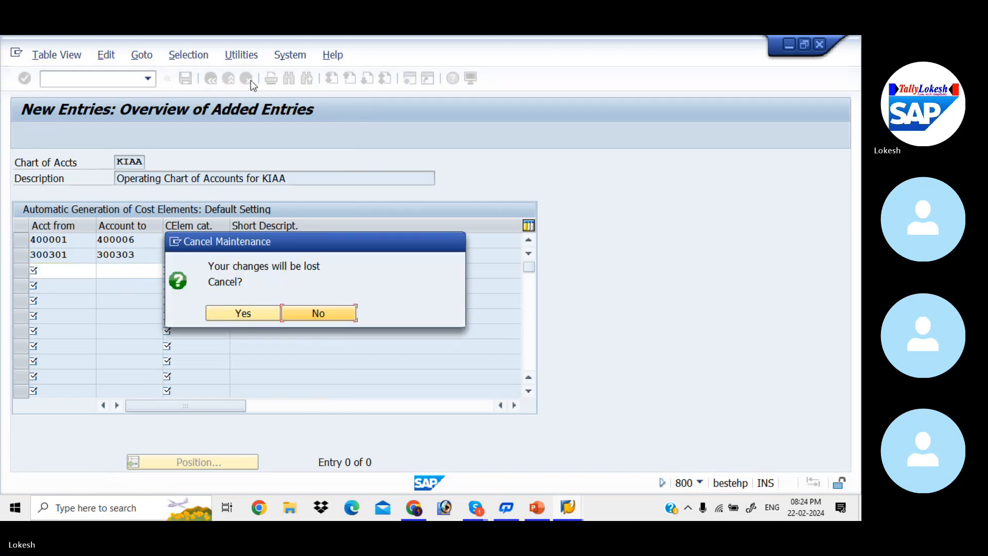
click(263, 314)
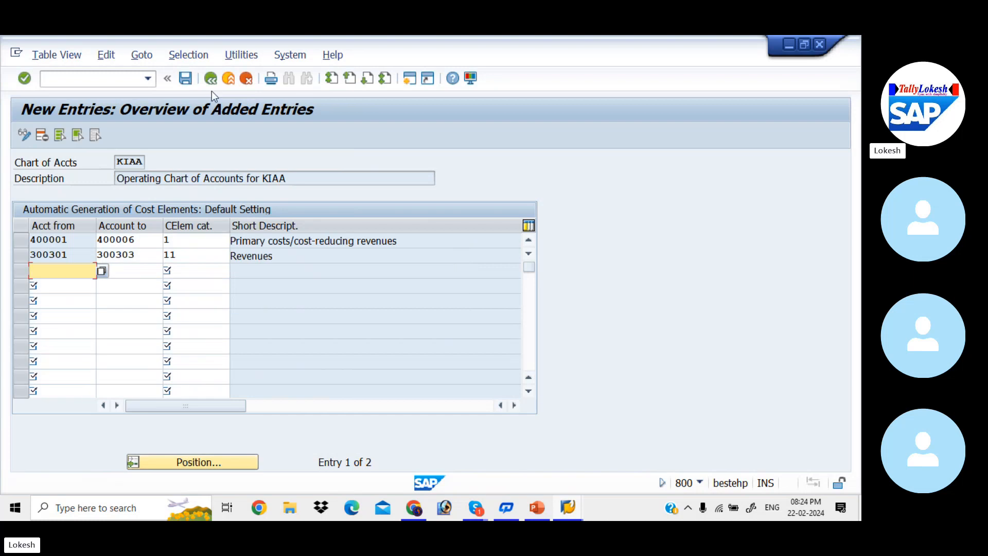
click(186, 78)
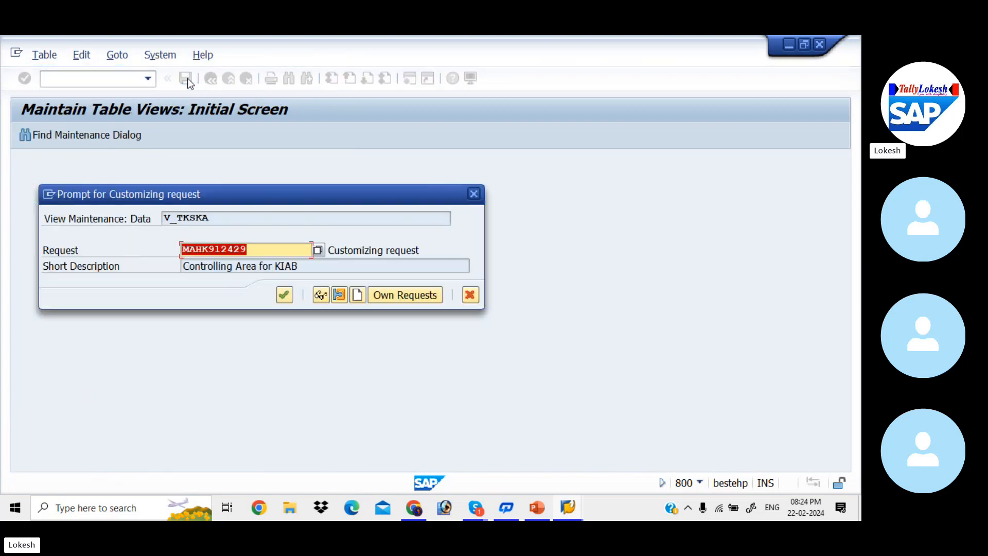
click(285, 294)
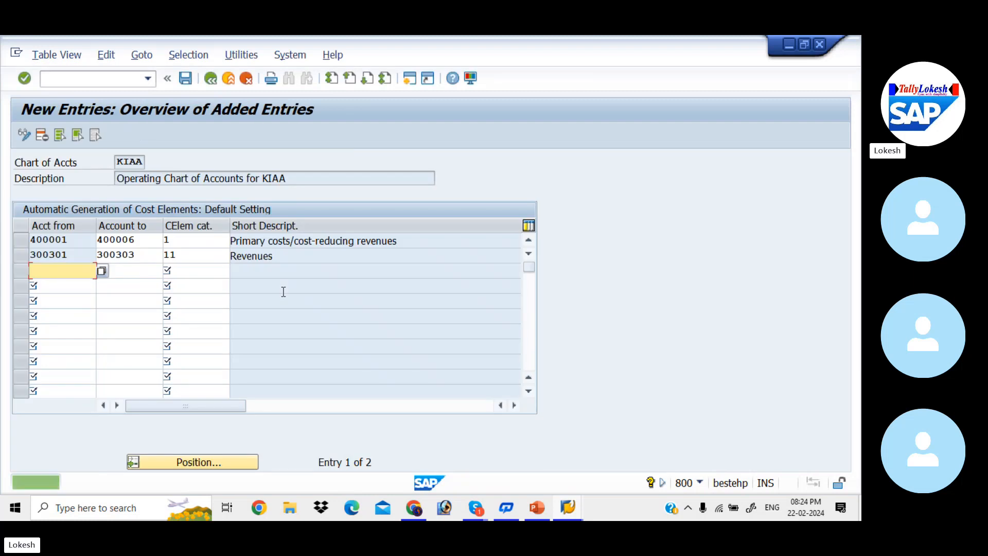
Step: Check the configuration steps slide in PowerPoint and open transaction FS00 back in SAP
key(alt+Tab)
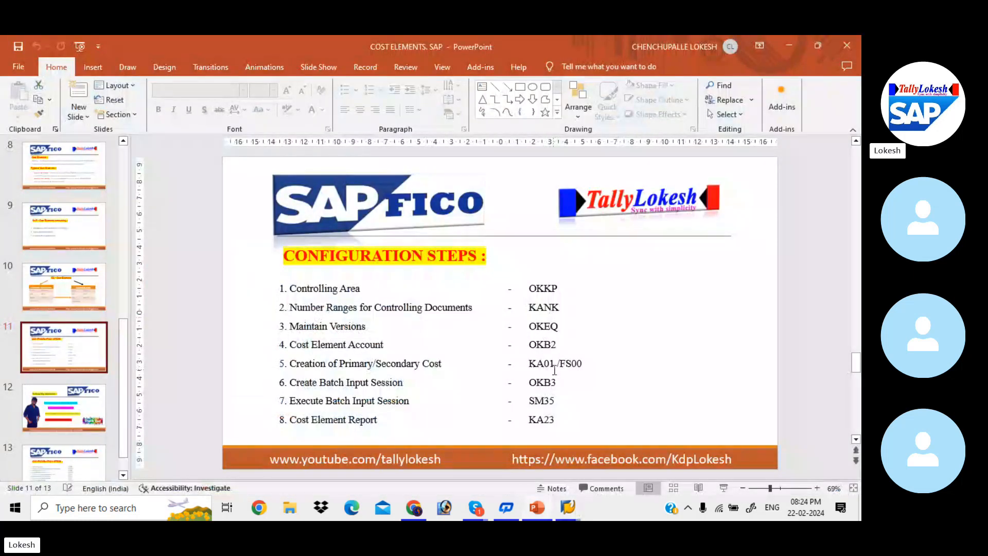
key(alt+Tab)
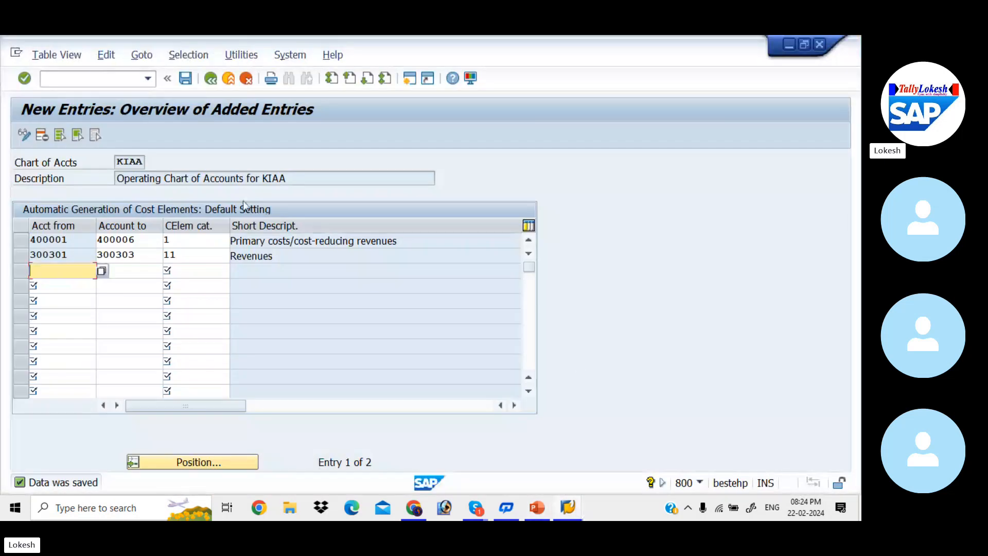
click(95, 77)
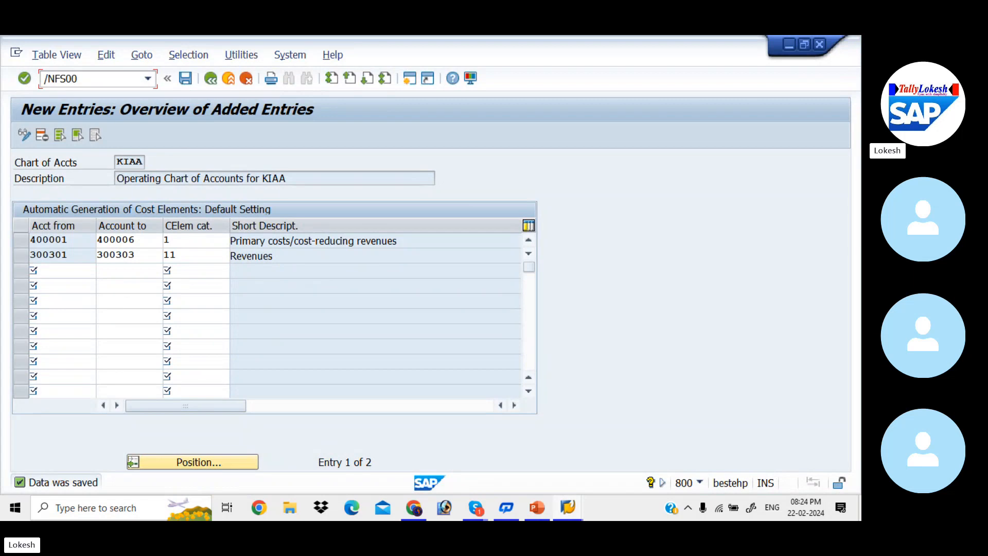
key(Return)
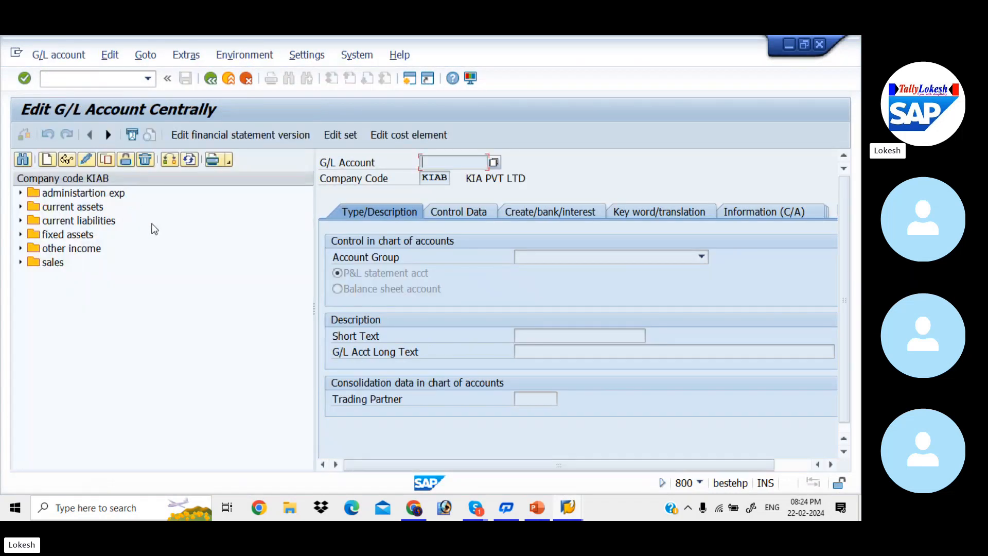
Step: Open G/L account 400001 Rent A/C from the administartion exp group for changing
click(21, 193)
click(71, 211)
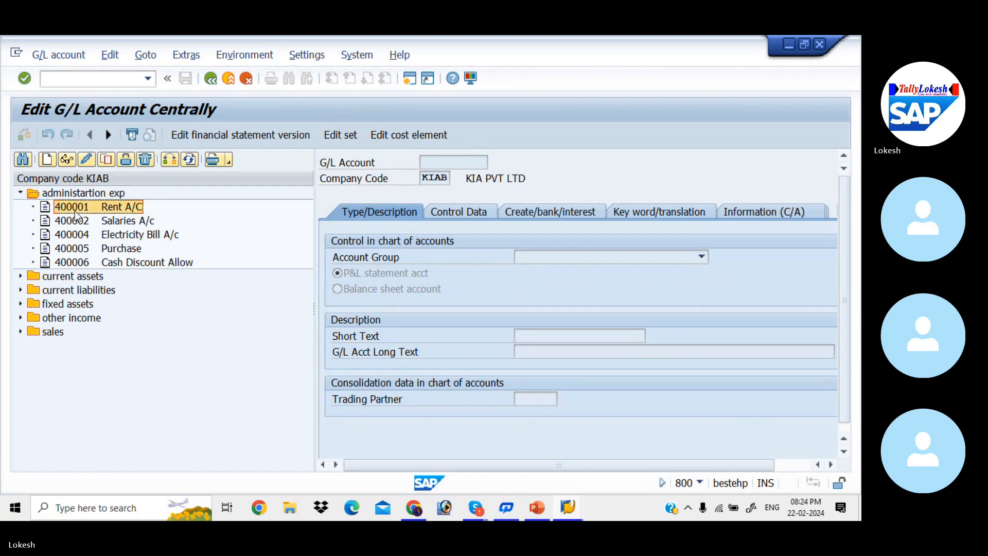
click(89, 160)
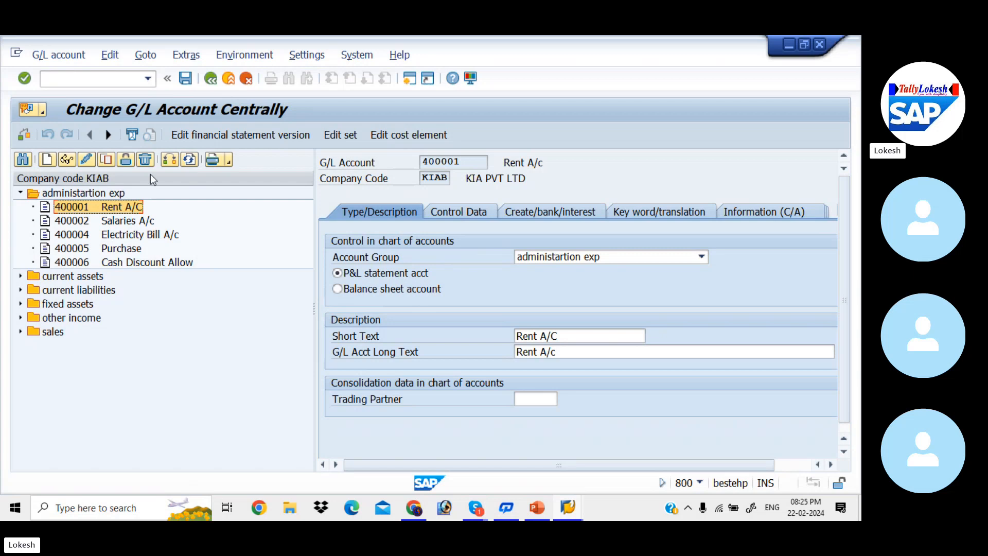
Step: Start a cost element for account 400001 valid from 01.04.2023 to 31.12.9999 and open its master data
click(425, 134)
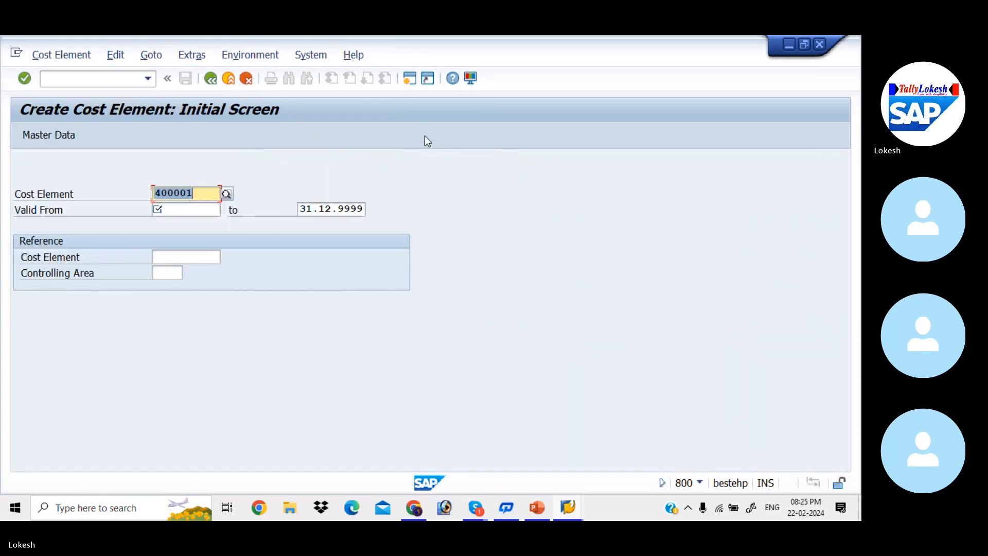
click(191, 208)
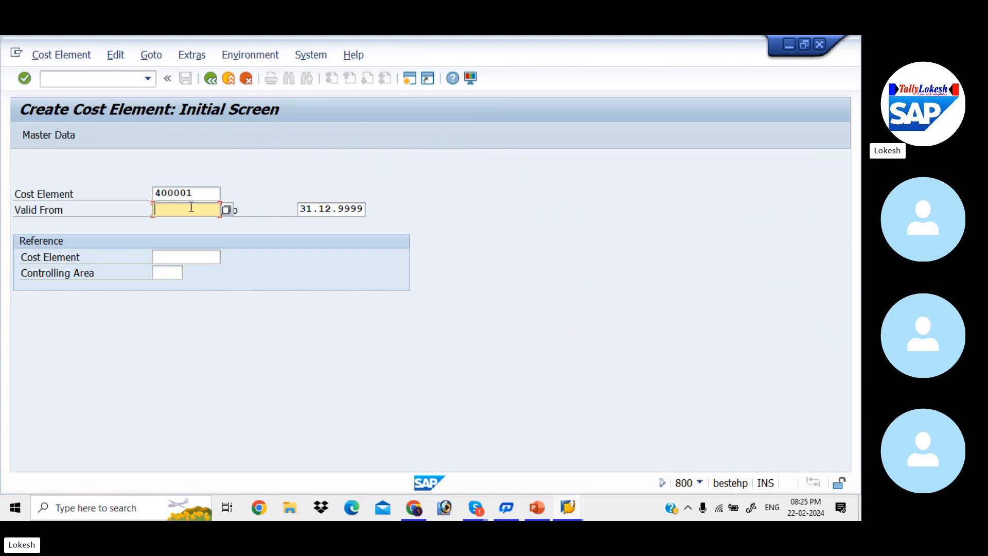
key(space)
key(Down)
key(Tab)
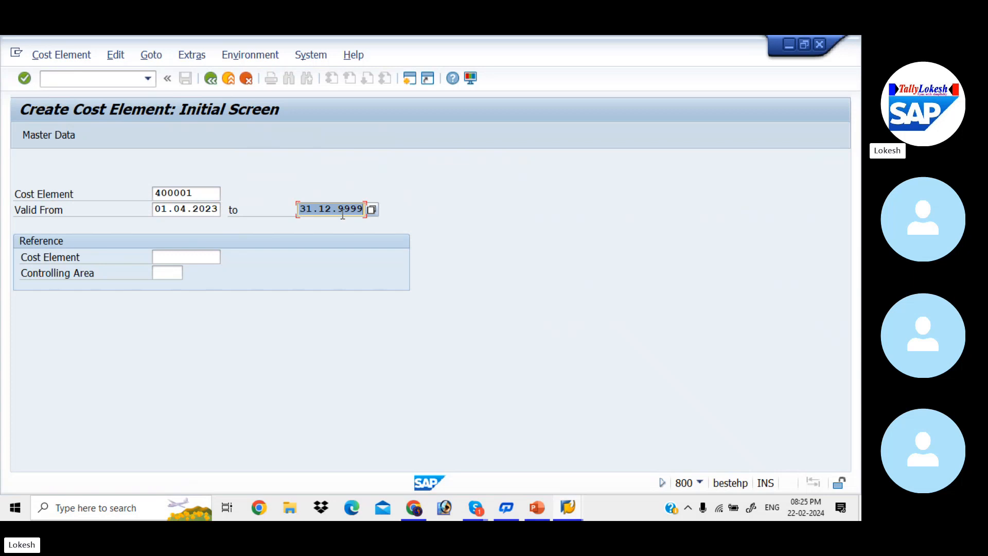
click(60, 137)
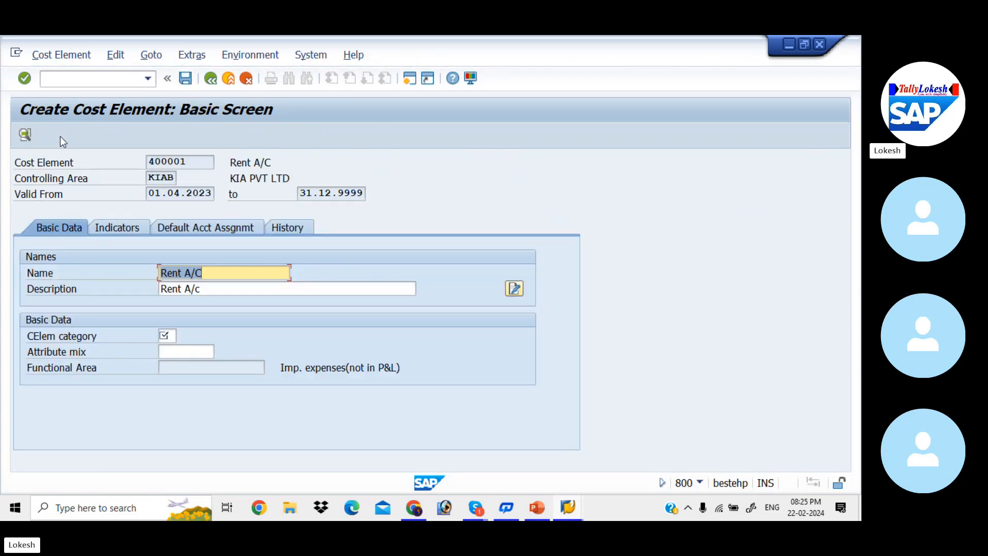
Step: Assign cost element category 1, Primary costs/cost-reducing revenues, to the Rent A/C cost element
click(170, 336)
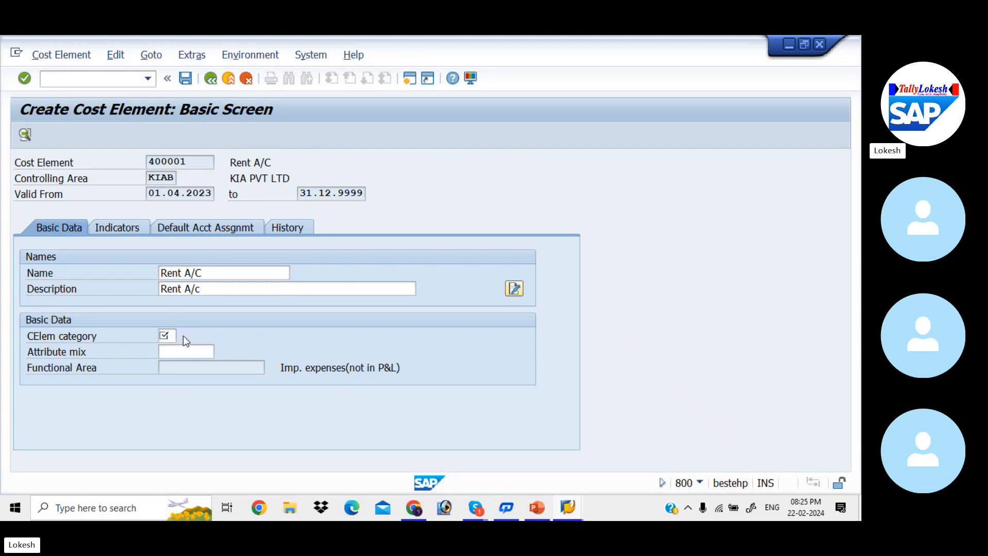
click(183, 335)
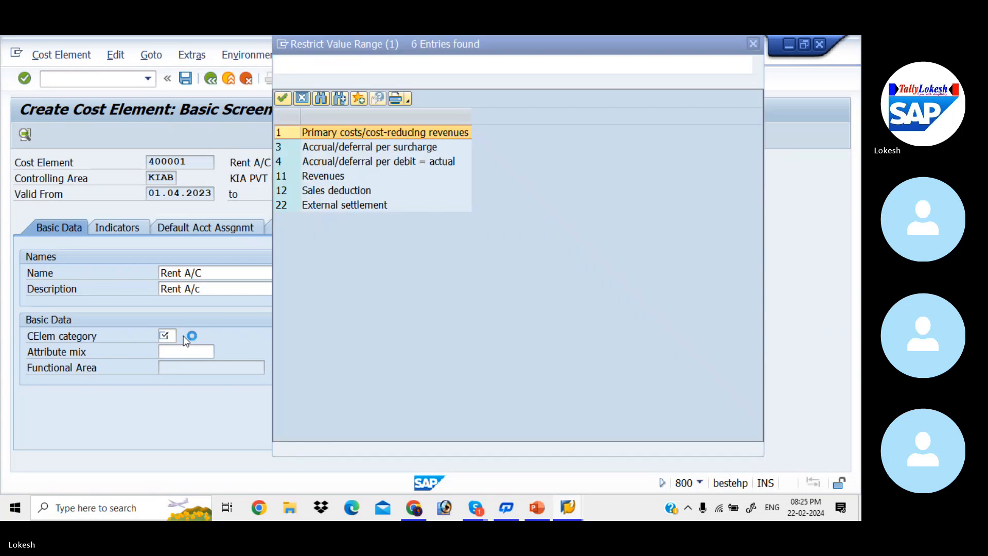
double_click(360, 134)
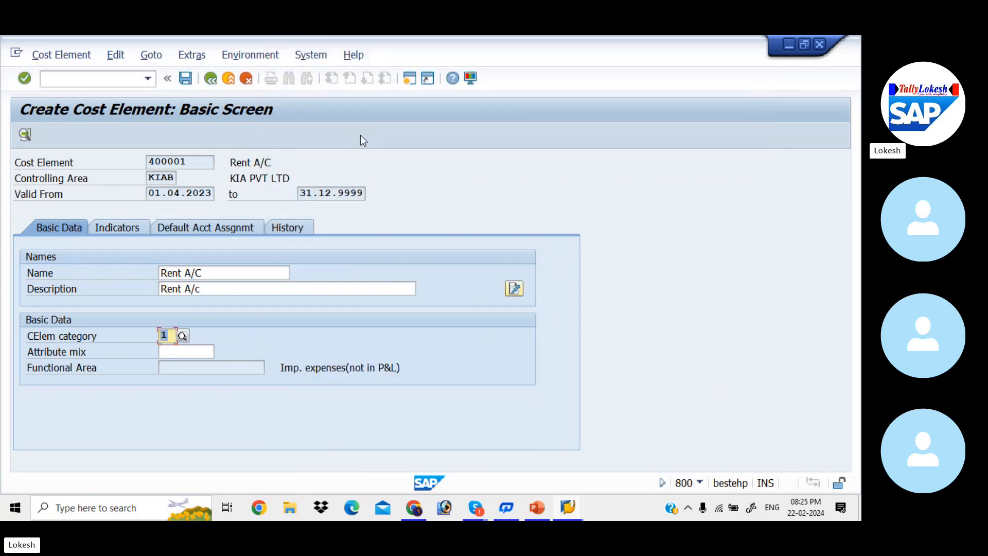
Step: Review the indicators and default account assignment of the Rent A/C cost element and return to its basic data
click(138, 227)
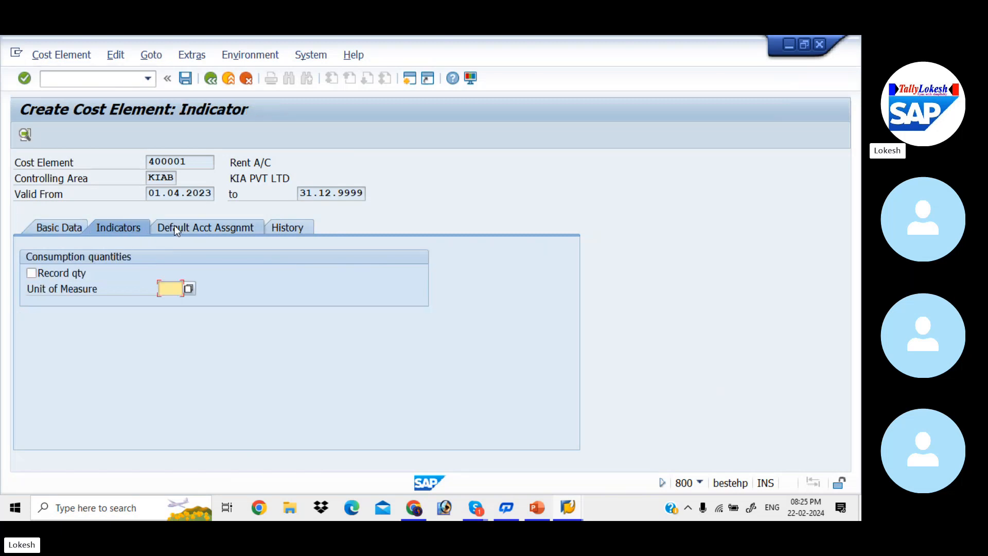
click(213, 227)
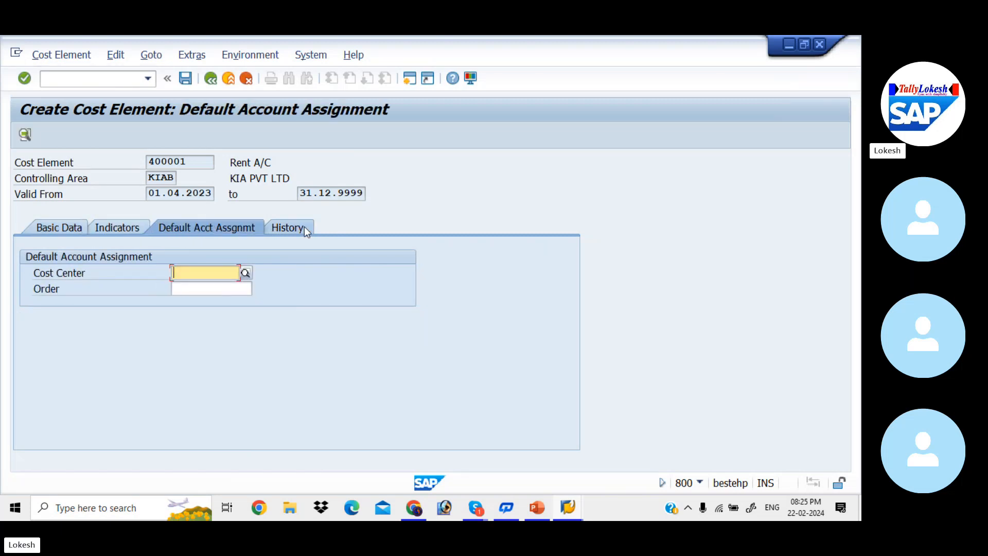
click(288, 227)
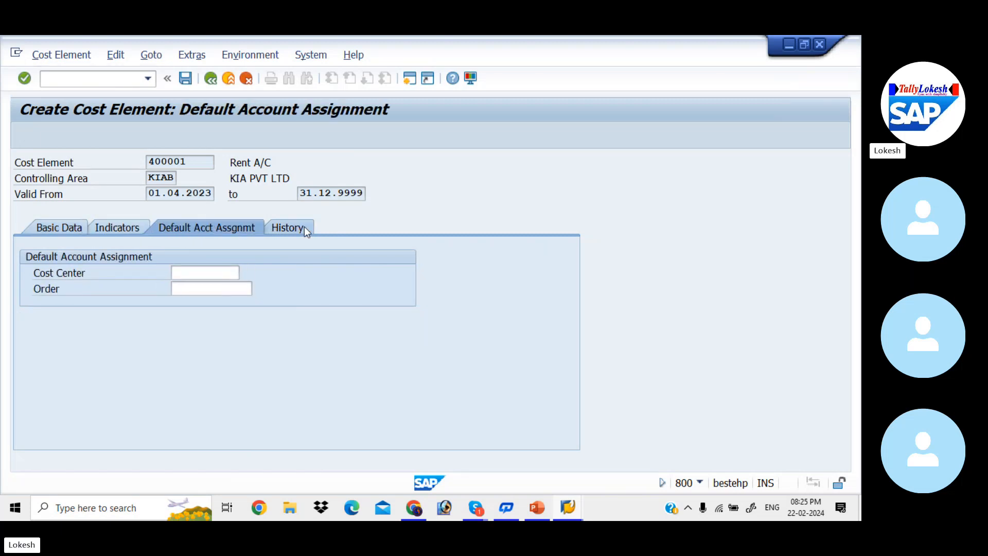
click(69, 233)
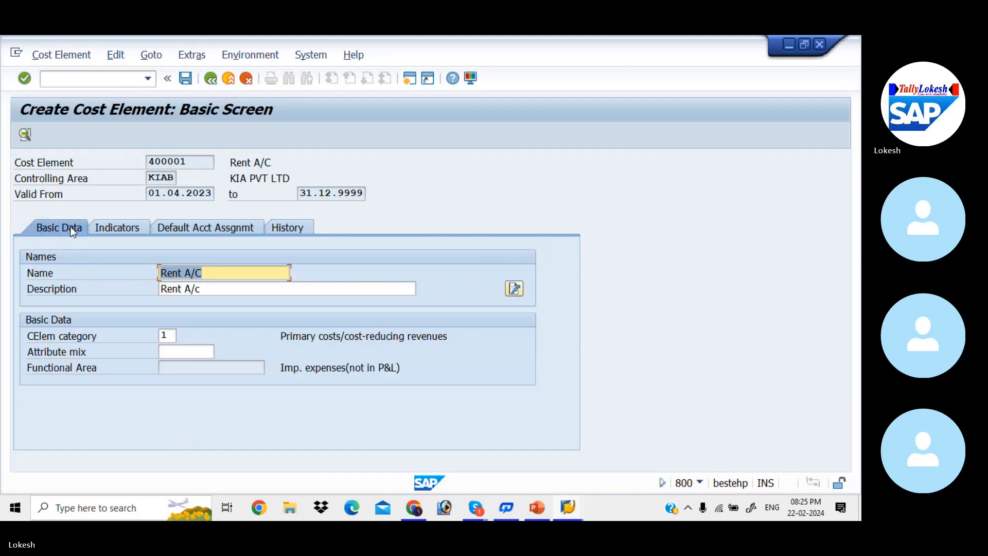
Step: Save the Rent A/C cost element
click(187, 78)
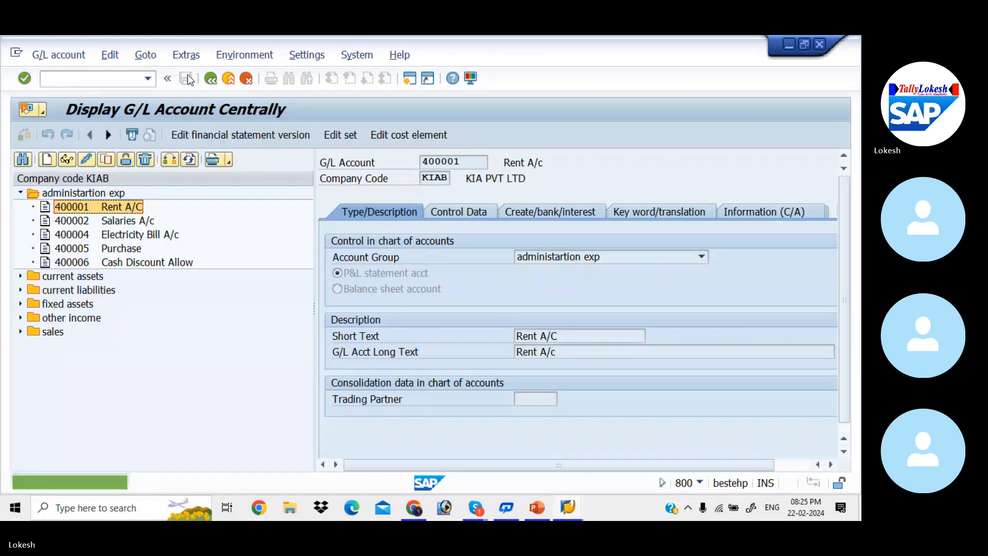
Step: Open G/L account 400002 Salaries A/c for changing, and start its cost element master data valid from 01.04.2023 to 31.12.9999
click(74, 224)
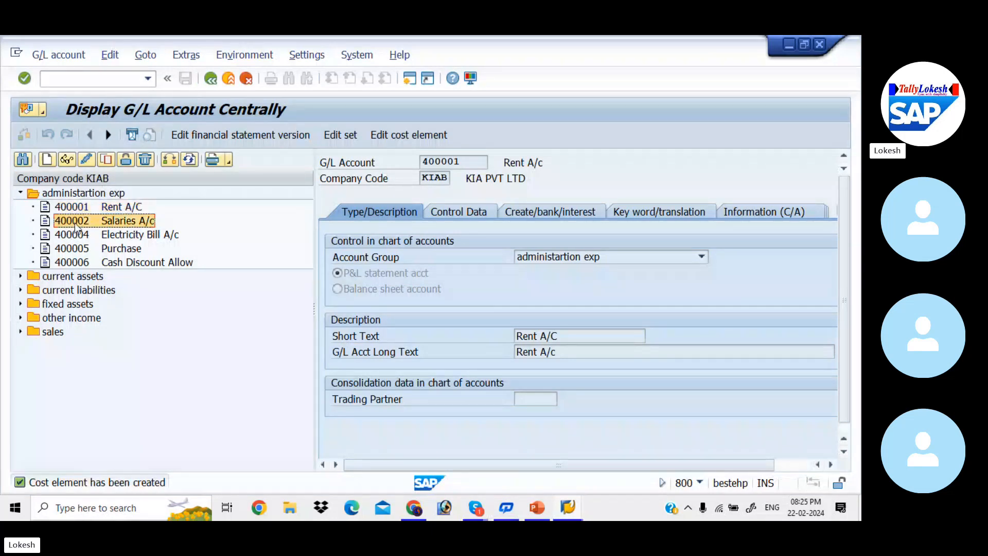
click(396, 134)
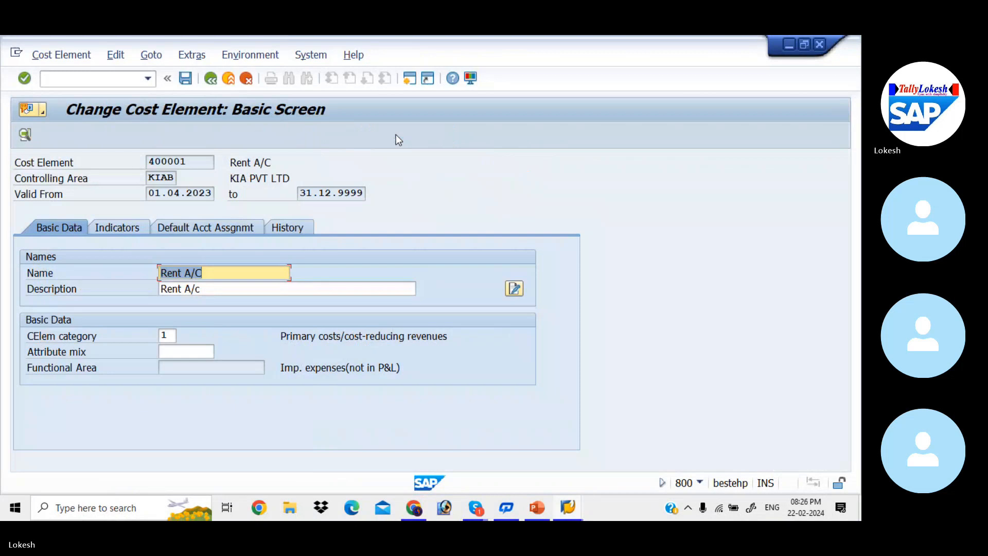
click(211, 79)
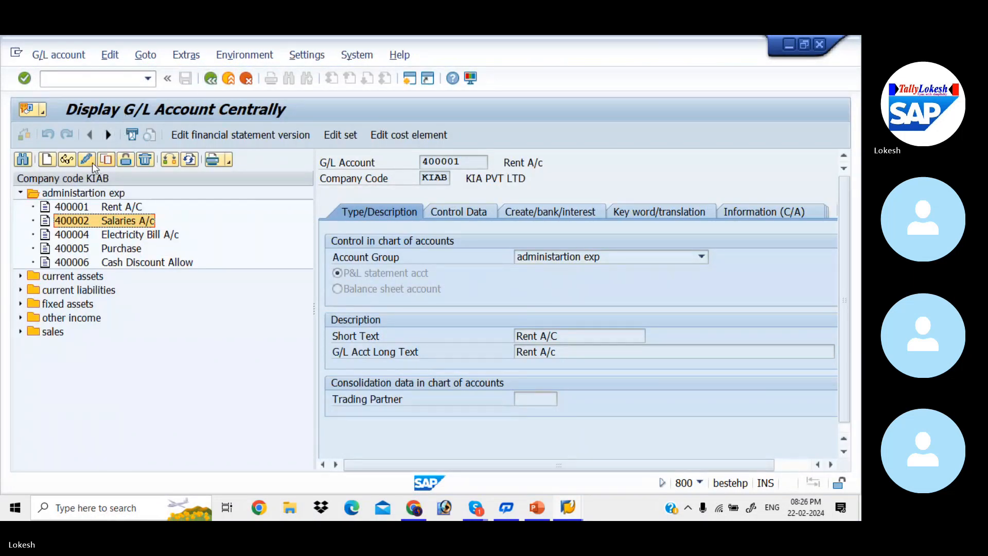
click(90, 162)
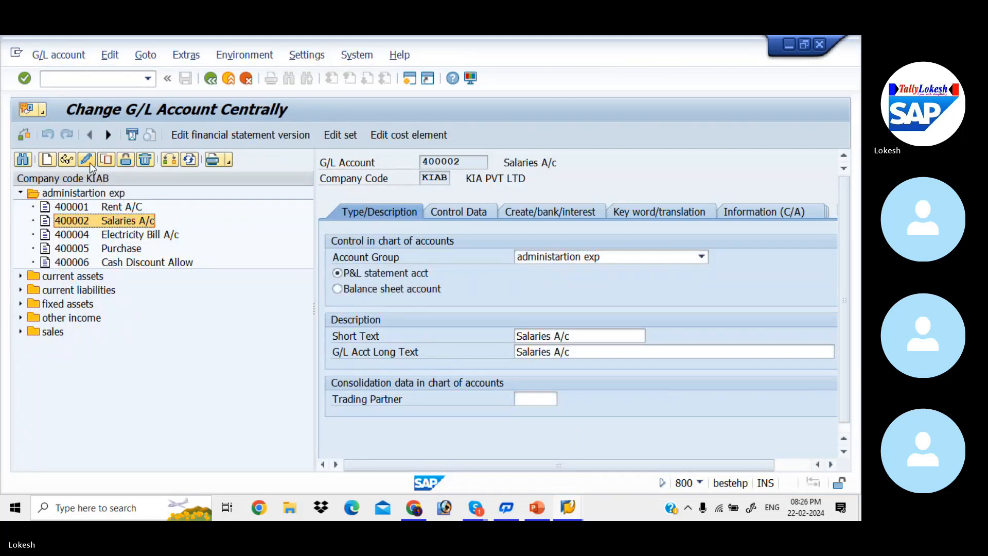
click(413, 134)
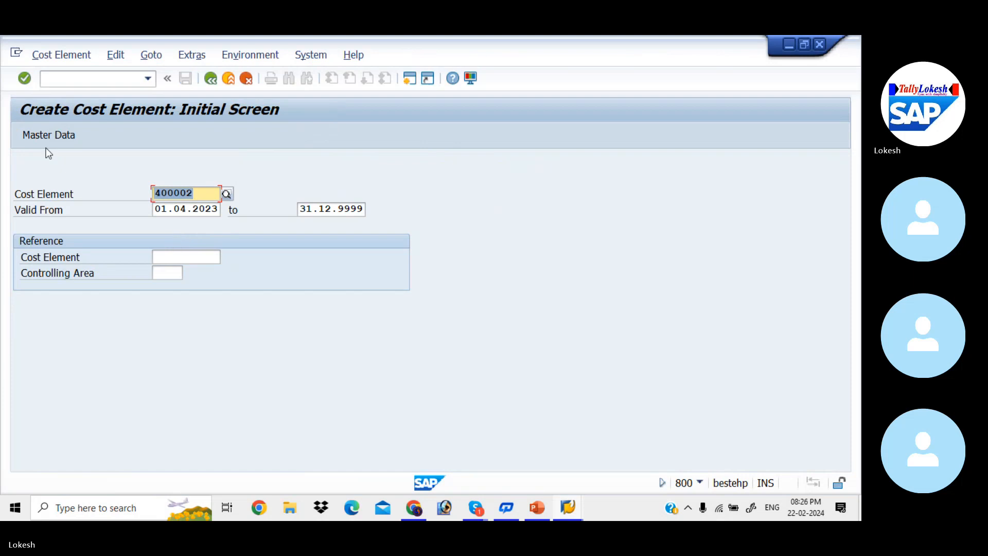
click(57, 138)
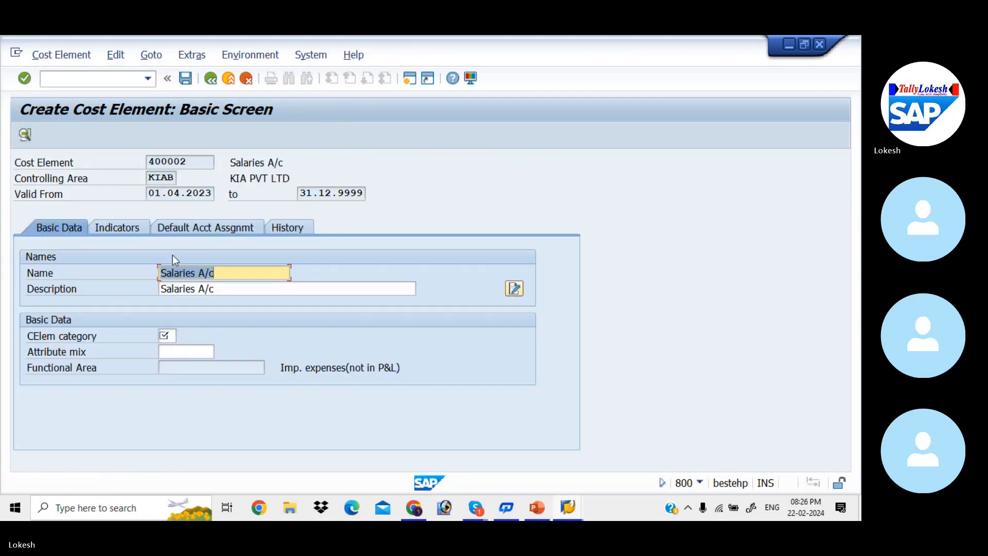
Step: Assign cost element category 1 to the Salaries A/c cost element and save it
click(166, 337)
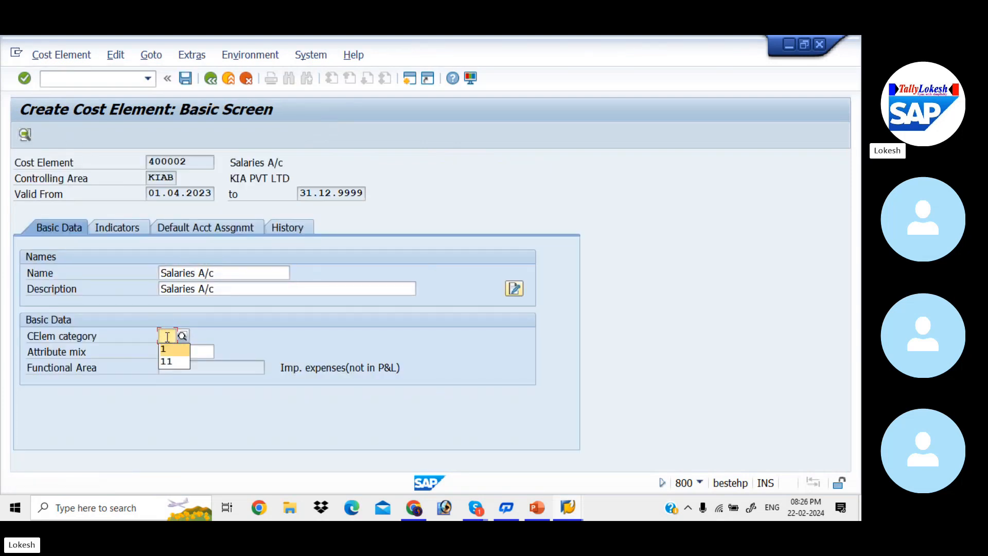
text(1)
key(Tab)
click(186, 78)
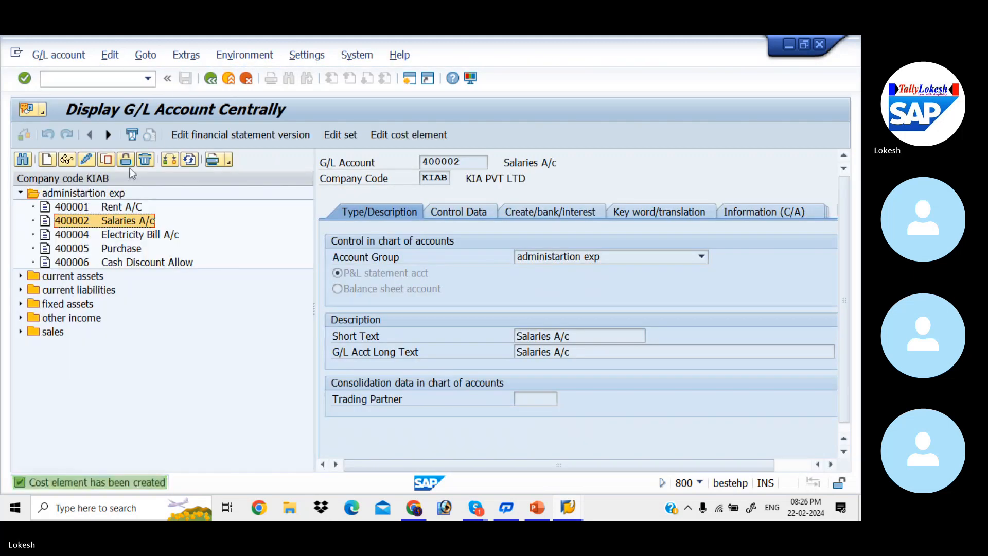
Step: Create and save a cost element with category 1 for G/L account 400004 Electricity Bill A/c, valid from 01.04.2023 to 31.12.9999
click(75, 238)
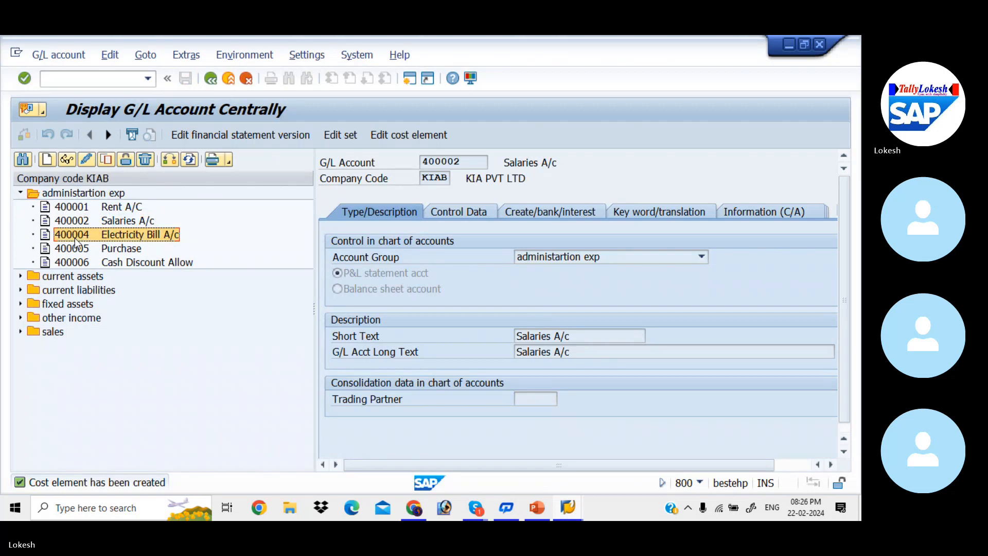
click(91, 162)
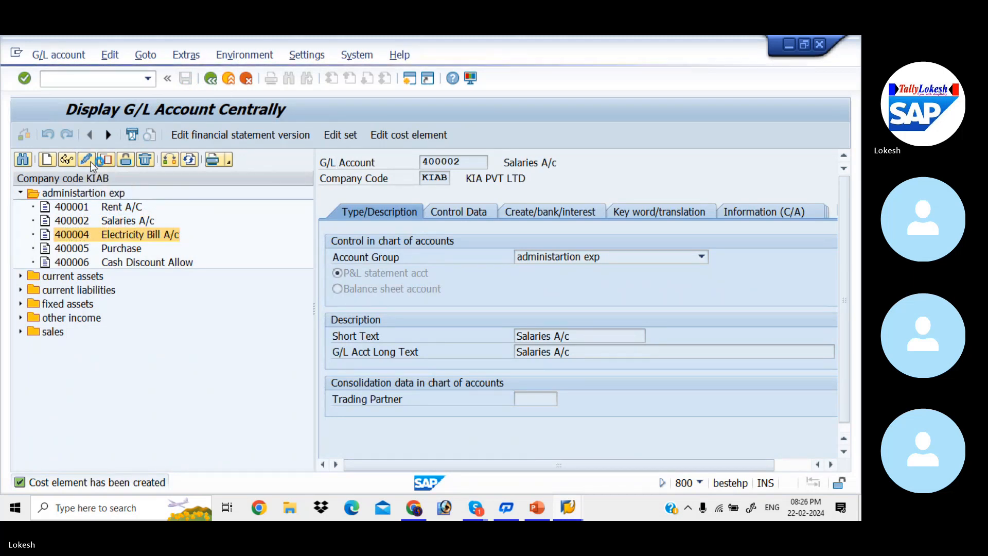
click(396, 134)
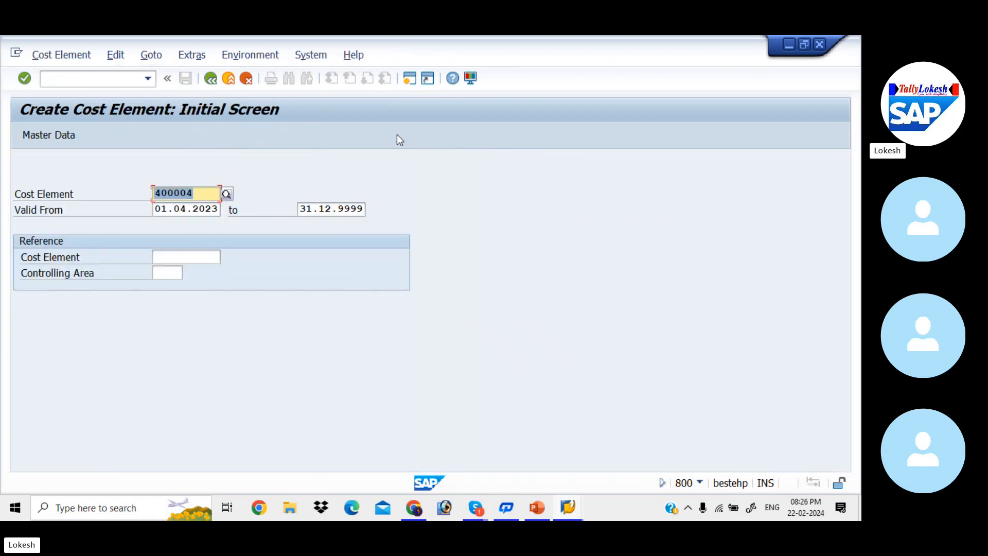
click(60, 134)
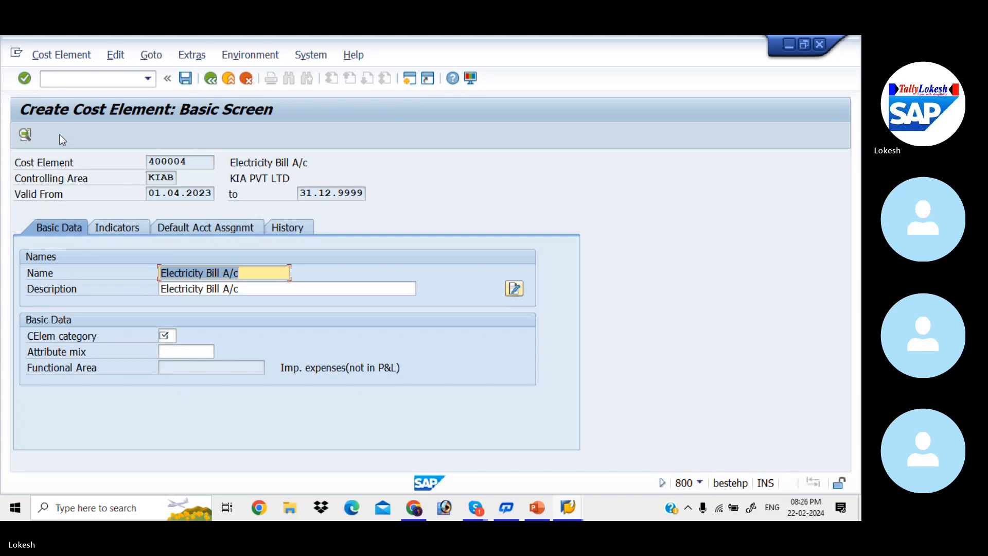
click(168, 337)
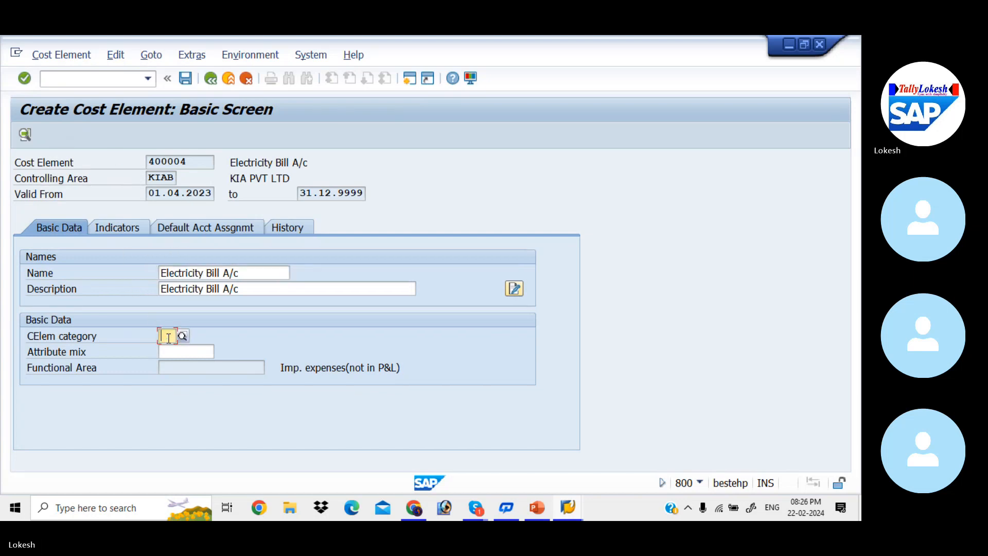
click(168, 337)
key(Tab)
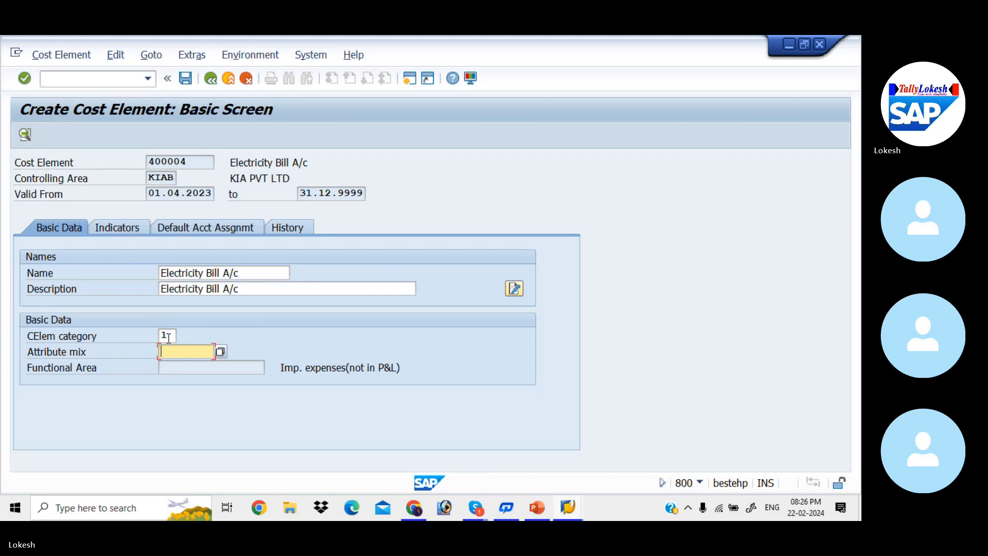
click(187, 78)
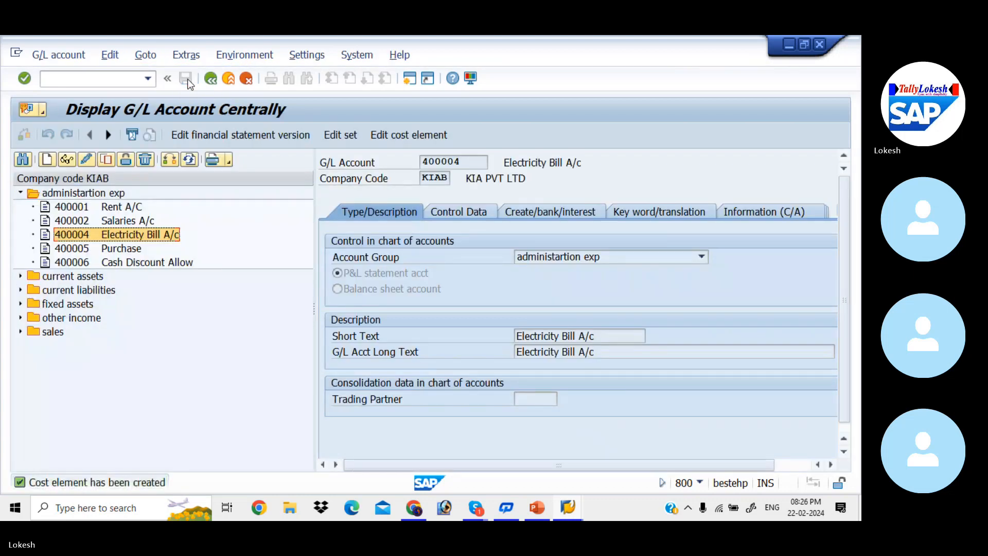
Step: Create and save a cost element with category 1 for G/L account 400005 Purchase, valid from 01.04.2023 to 31.12.9999
click(77, 249)
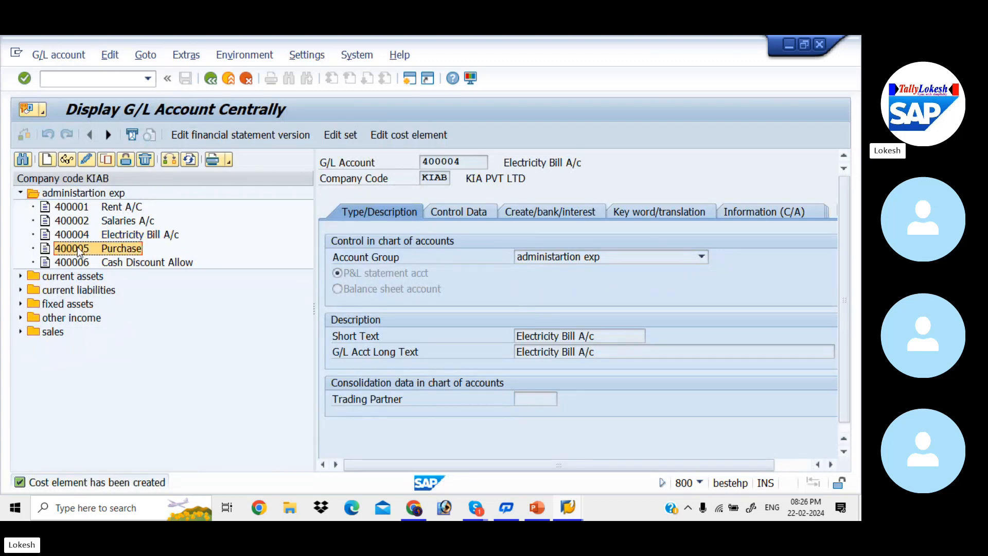
click(87, 161)
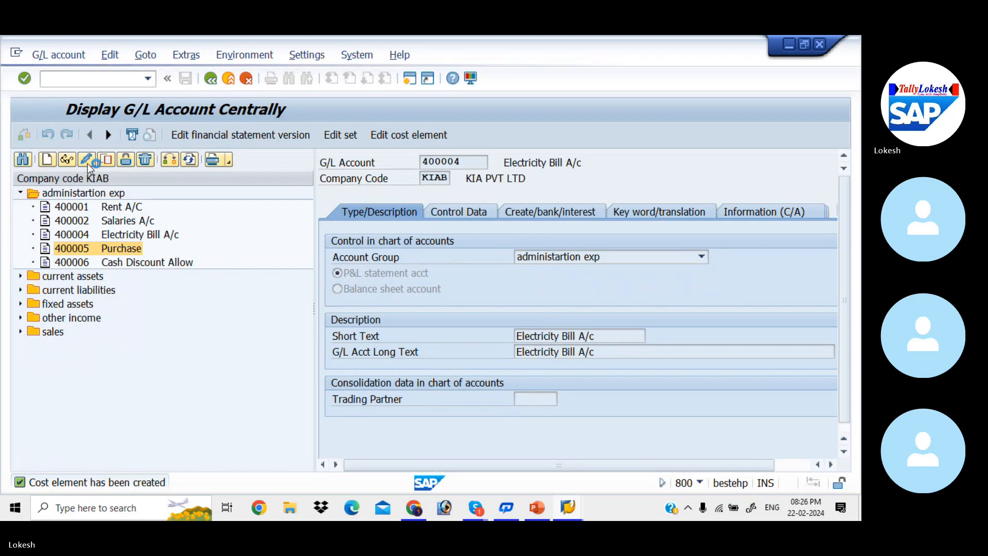
click(427, 135)
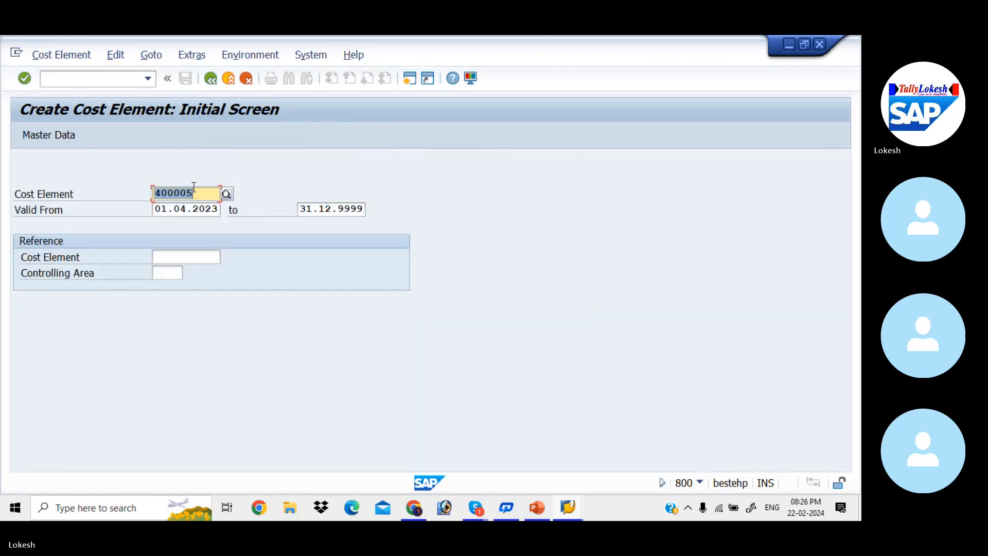
click(45, 136)
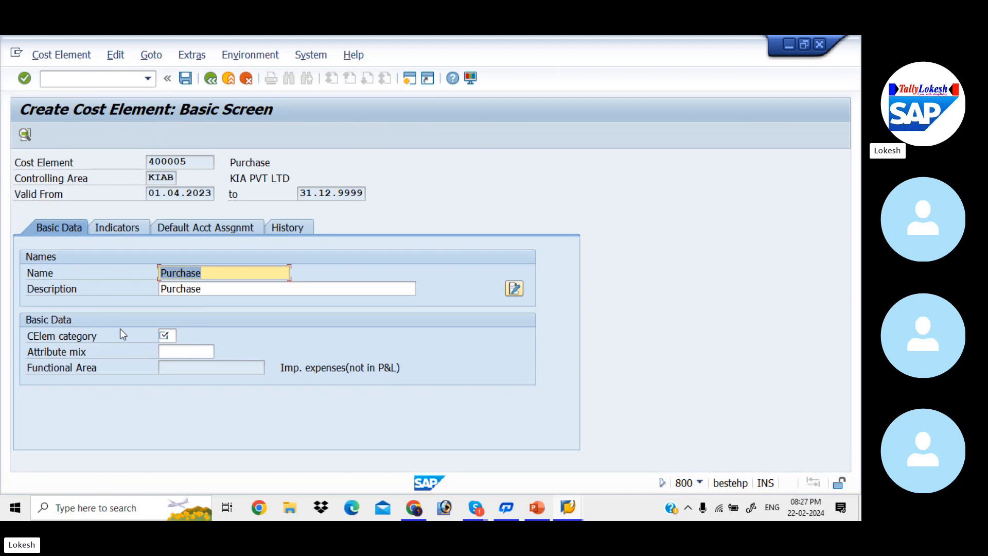
click(164, 336)
text(1)
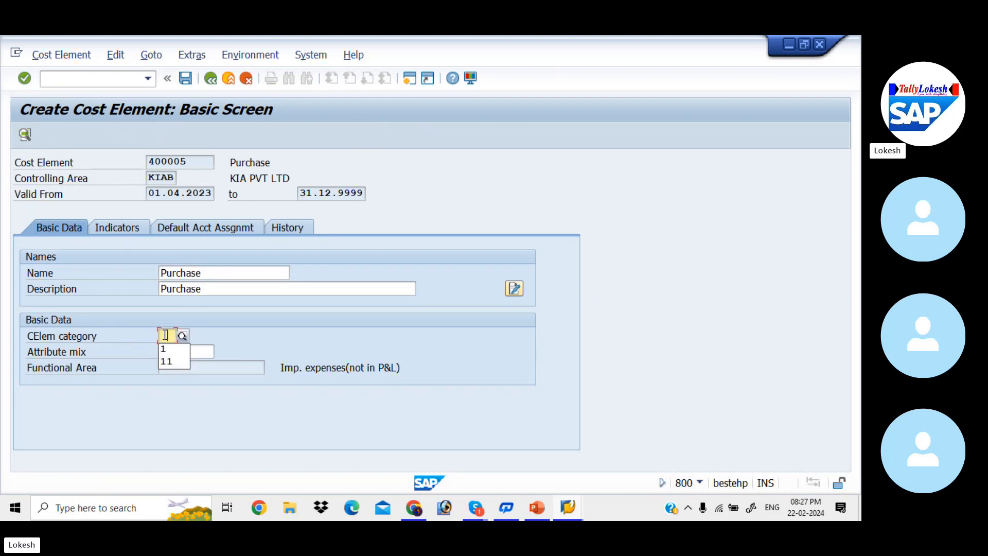
key(Tab)
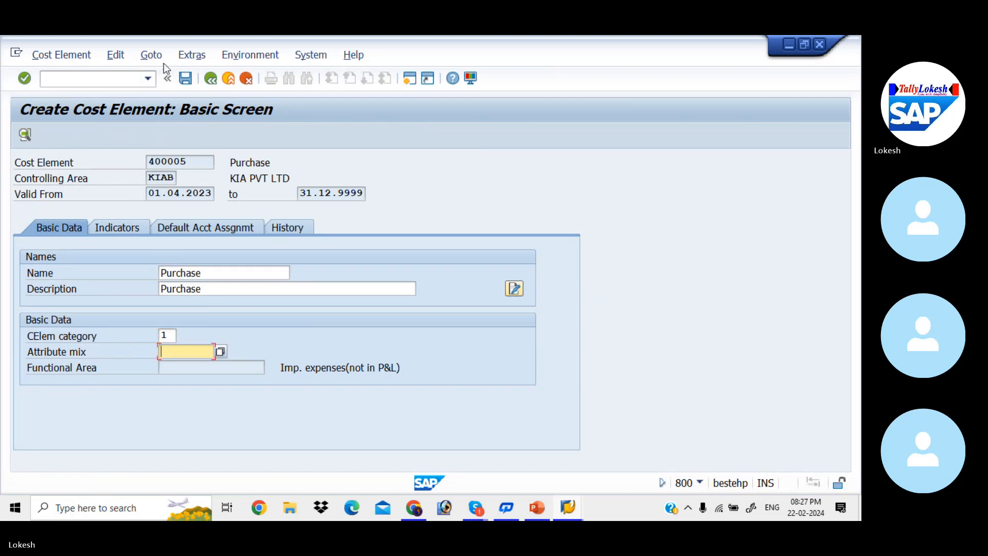
click(188, 78)
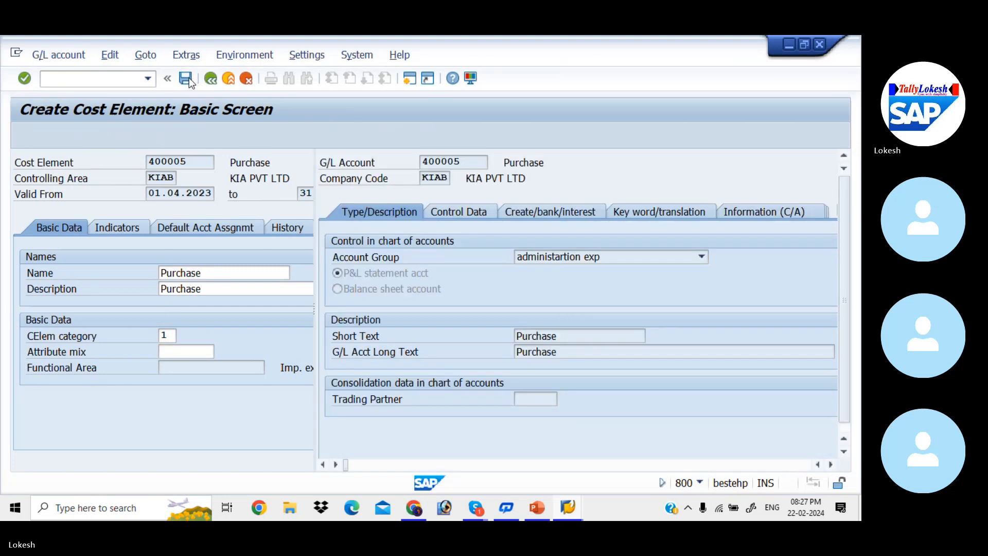
Step: Create and save a cost element with category 1 for G/L account 400006 Cash Discount Allow, valid from 01.04.2023 to 31.12.9999
click(90, 263)
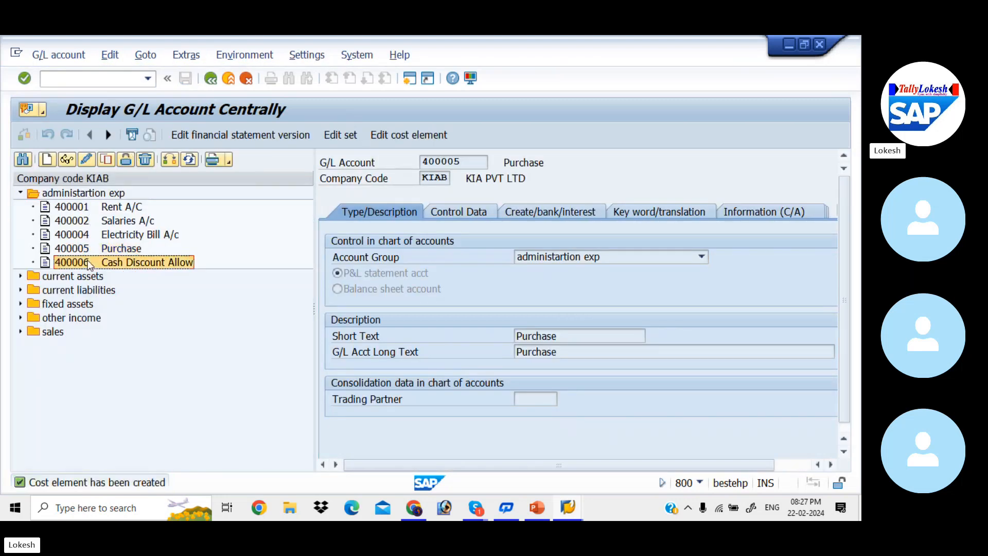
click(91, 159)
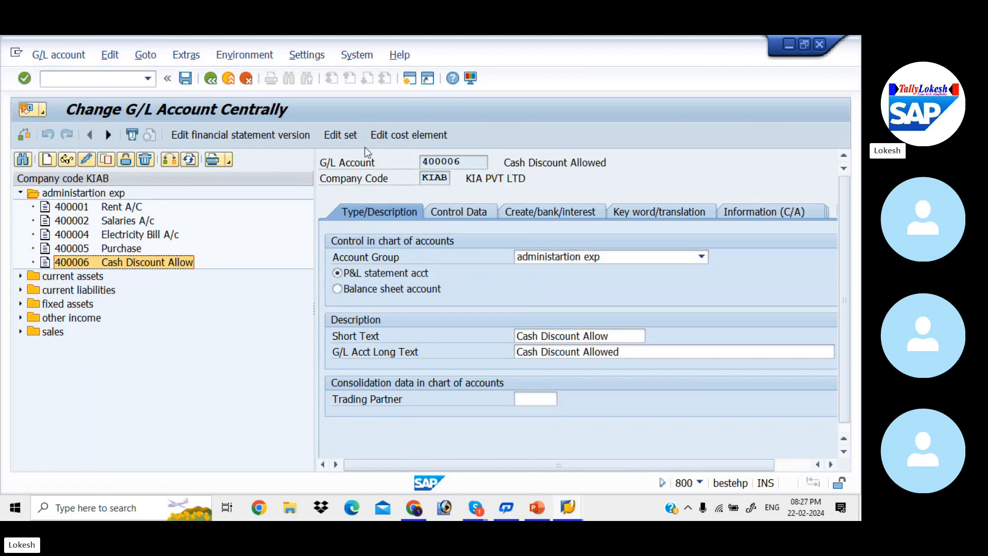
click(407, 136)
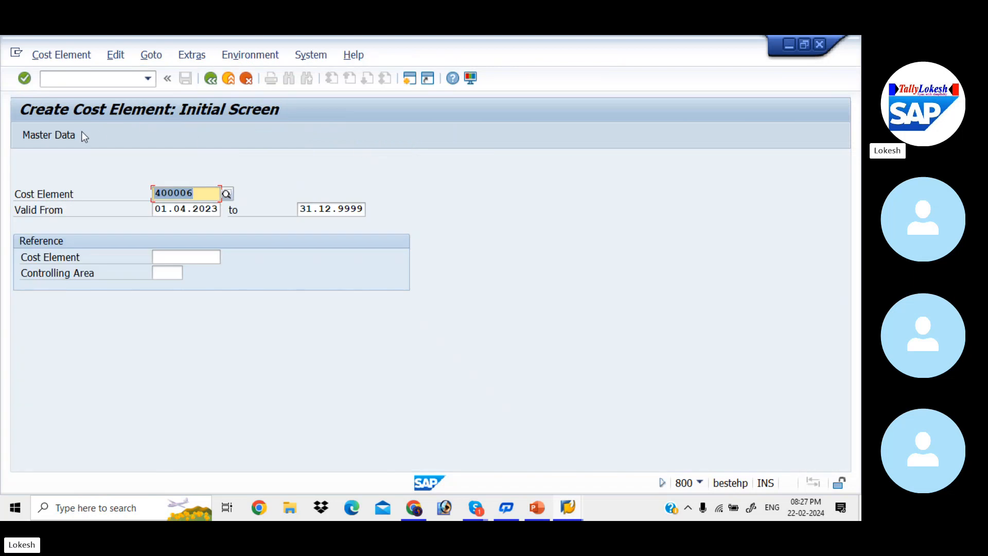
click(82, 135)
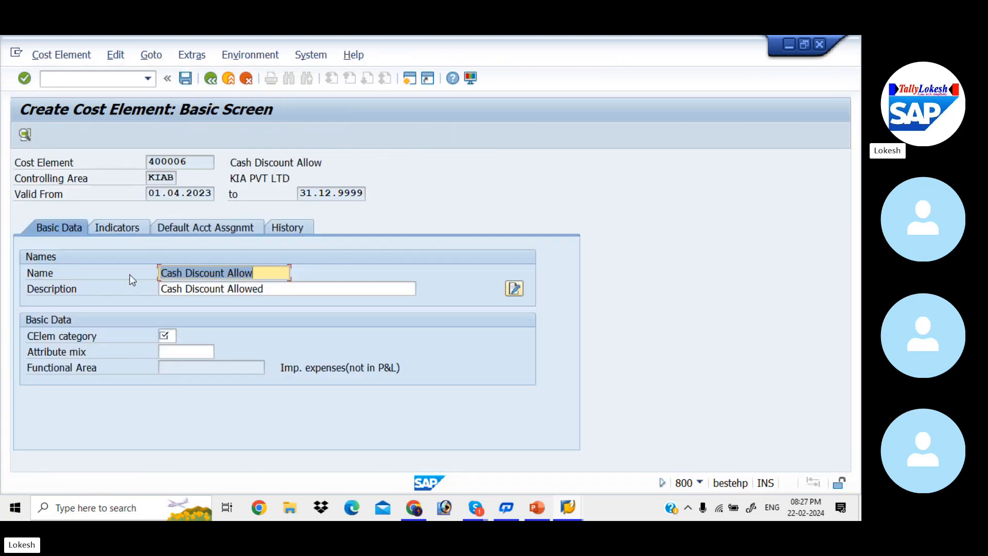
click(166, 336)
key(Down)
key(Down)
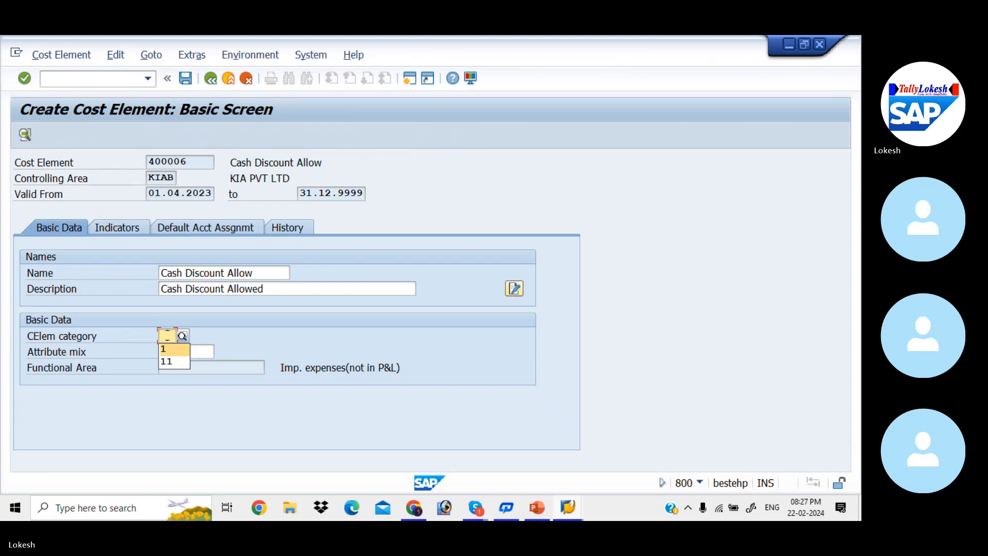
key(Return)
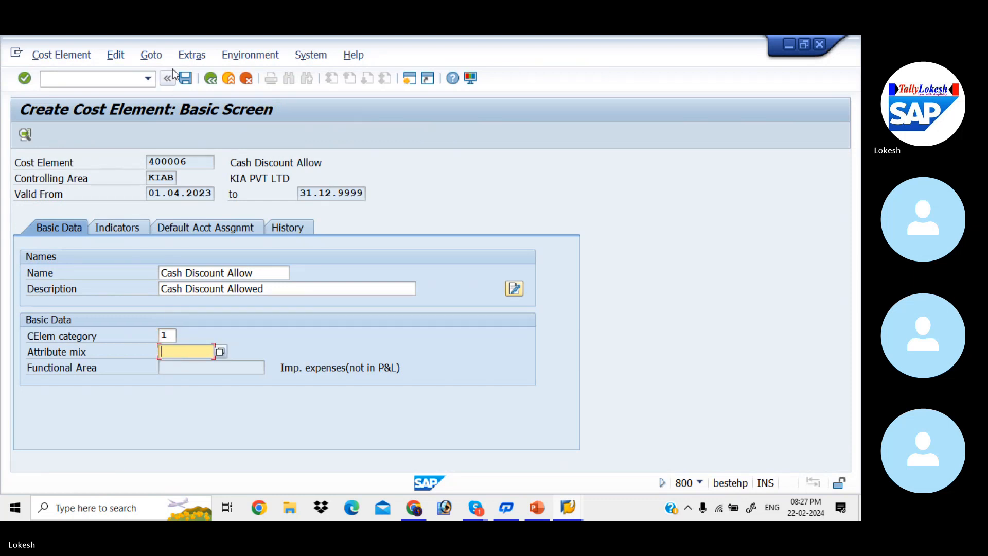
click(185, 78)
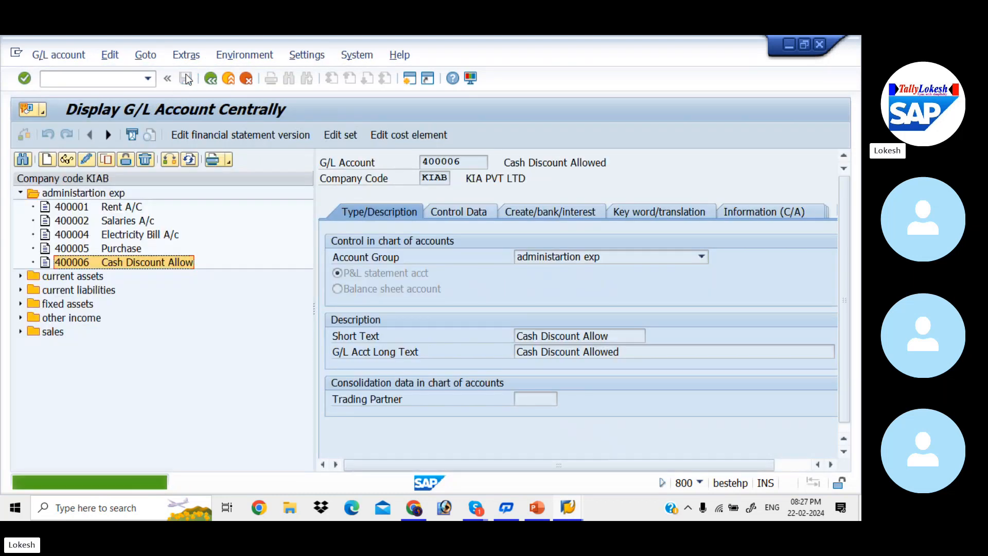
Step: Open G/L account 300301 Interest Received from the other income group for changing, and start its cost element master data from 01.04.2023
click(20, 193)
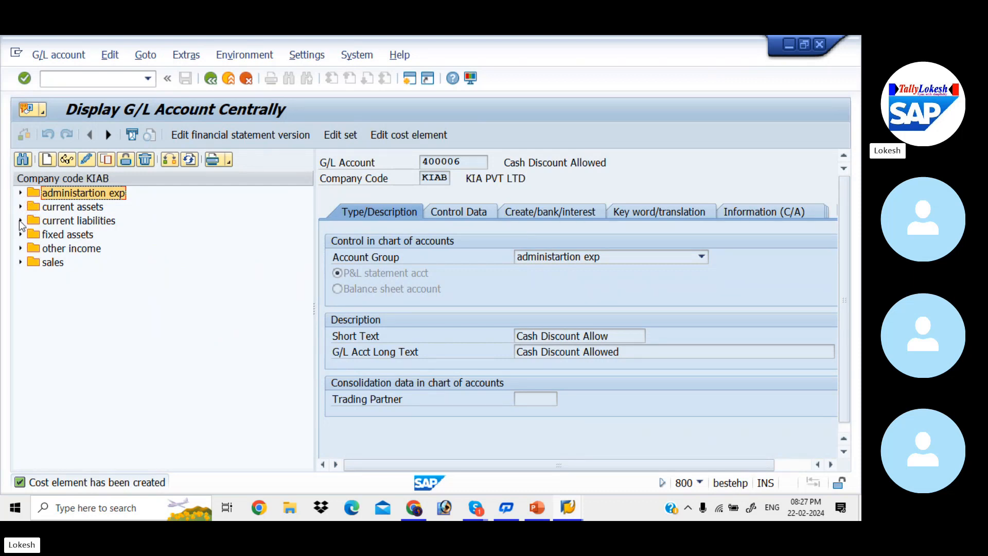
click(21, 249)
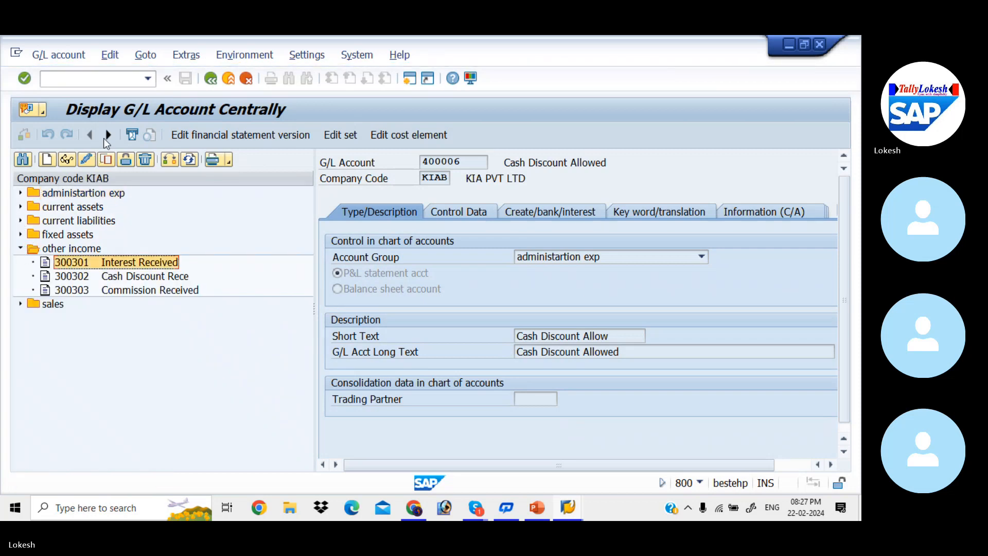
click(87, 161)
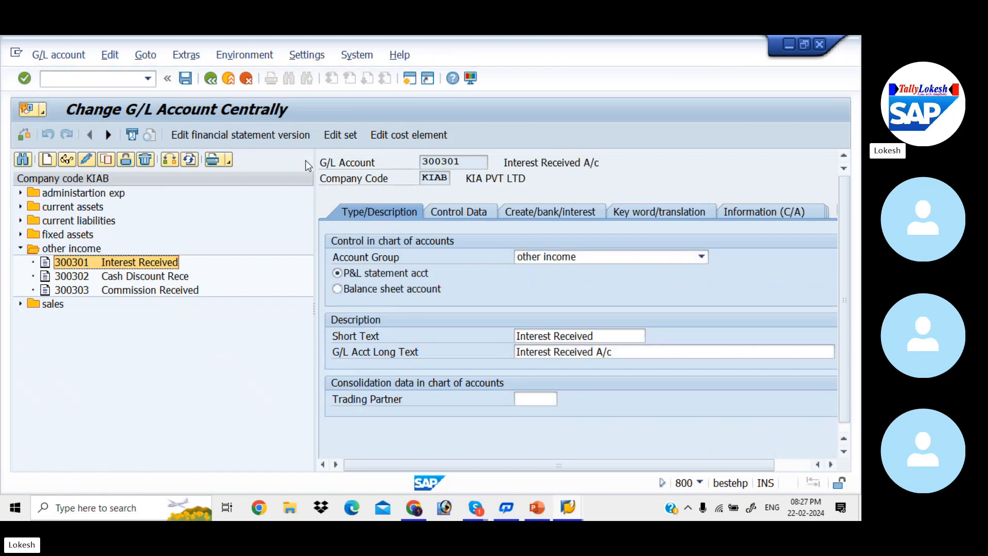
click(416, 133)
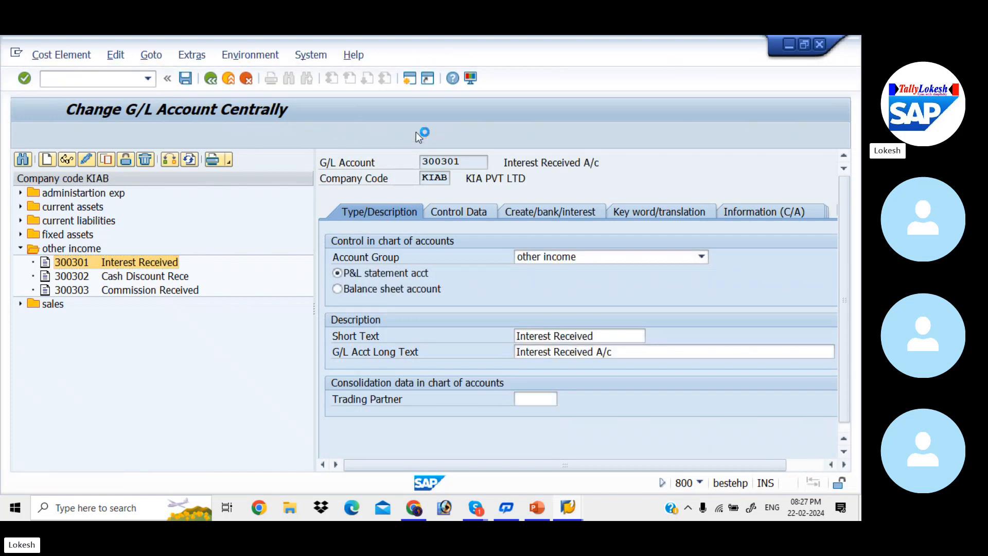
click(54, 136)
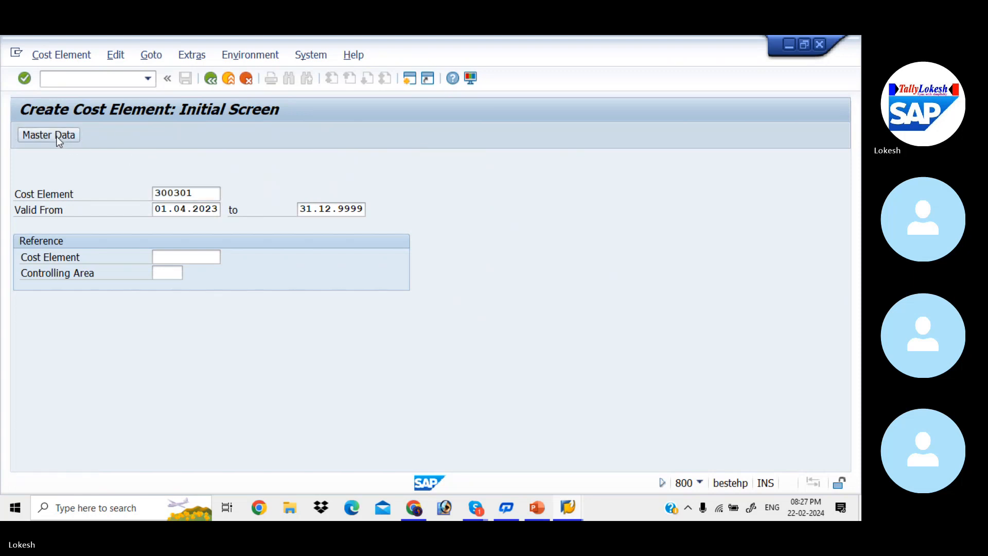
Step: Assign category 11 Revenues to cost element 300301 Interest Received and save it
click(166, 336)
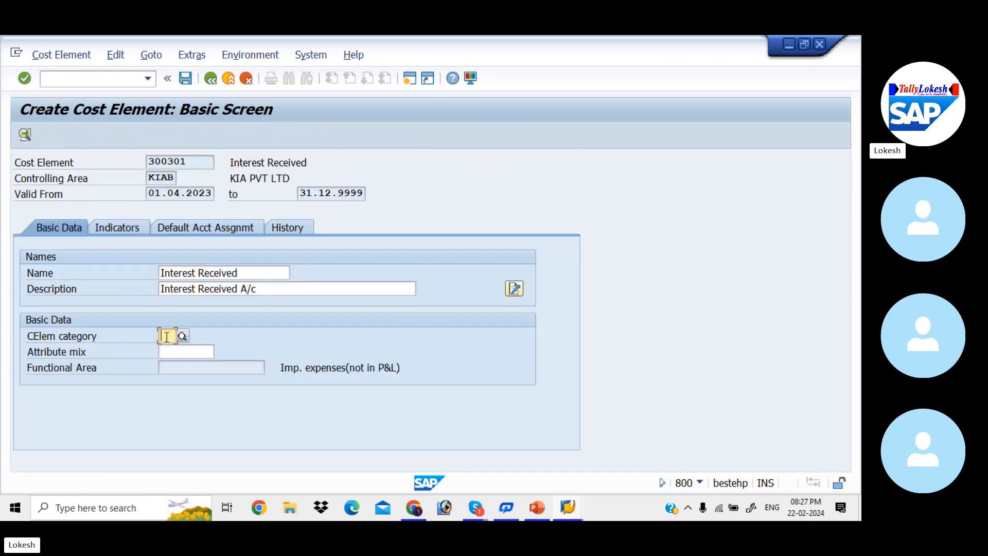
click(183, 336)
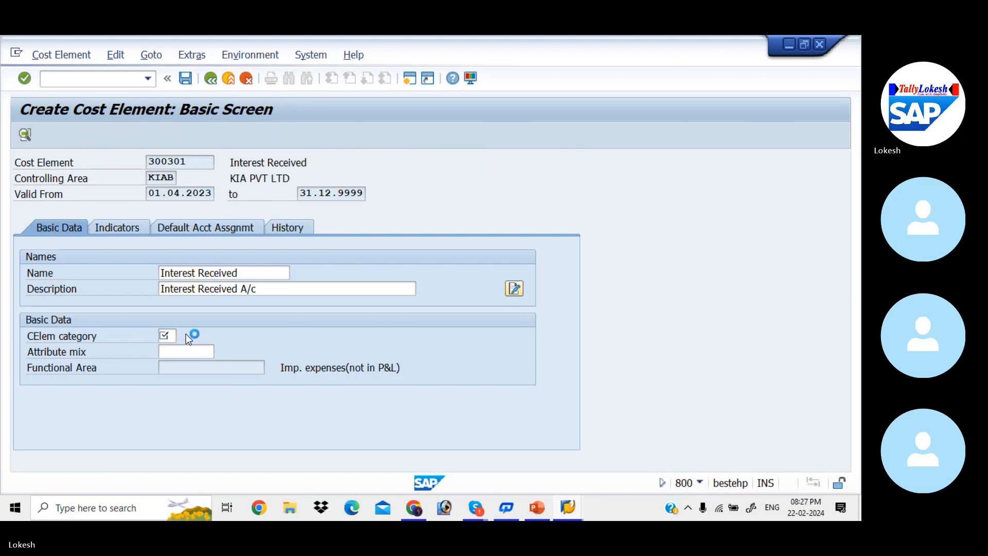
key(Down)
key(Down)
key(Down)
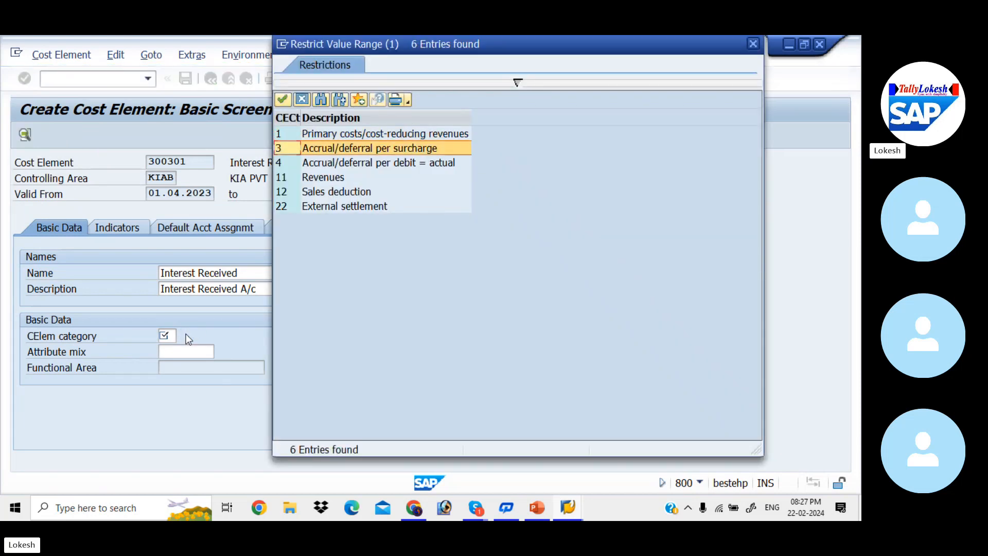
key(Return)
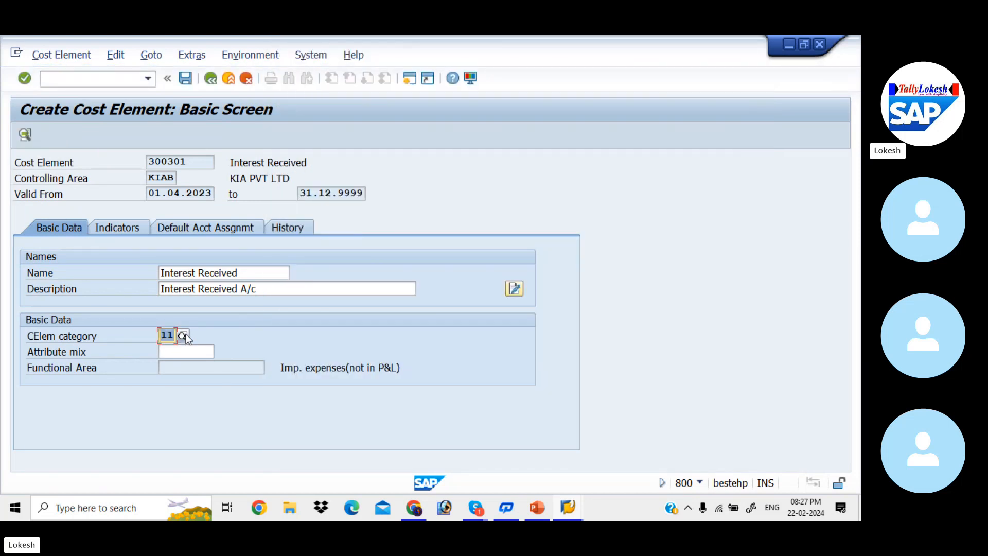
click(186, 79)
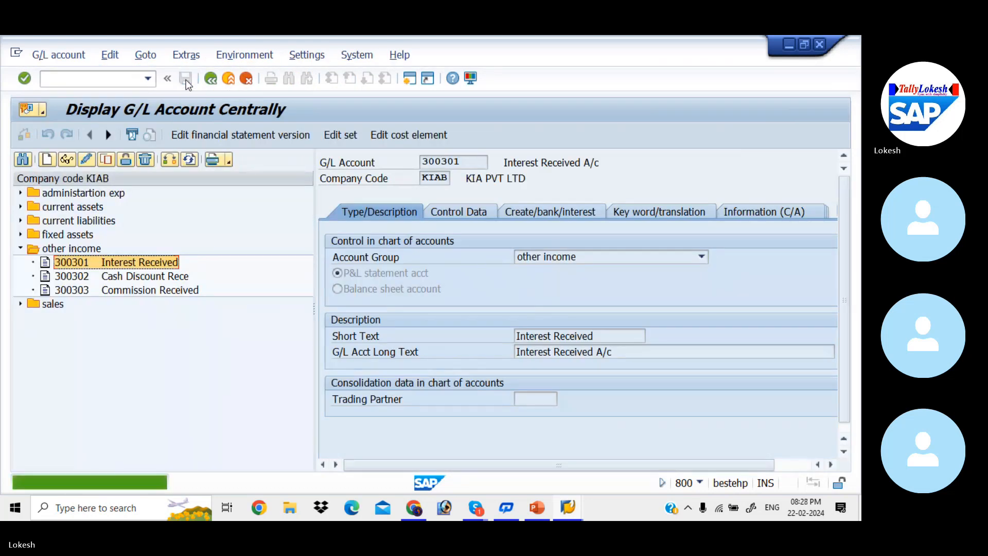
Step: Create and save a cost element with category 11 for G/L account 300302 Cash Discount Rece, valid from 01.04.2023 to 31.12.9999
click(78, 276)
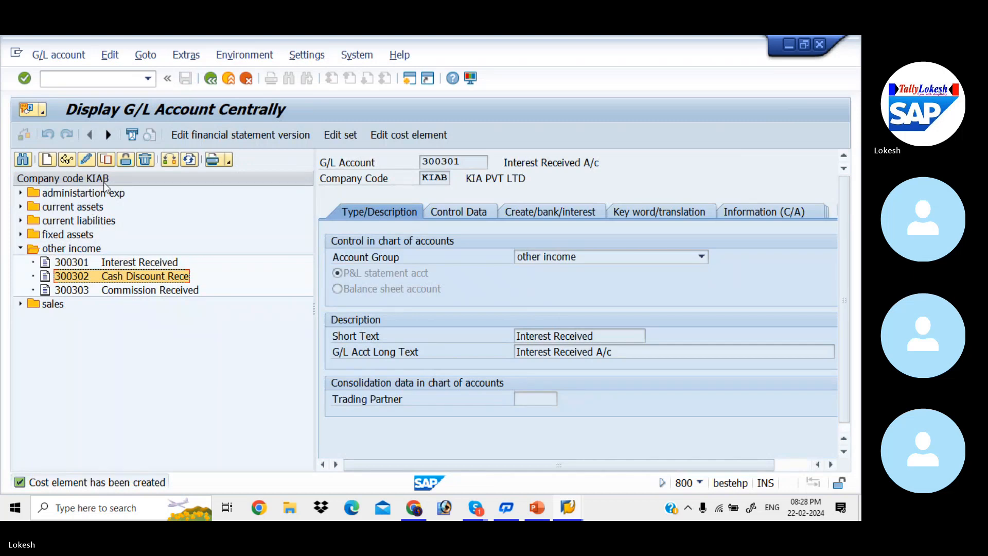
click(85, 162)
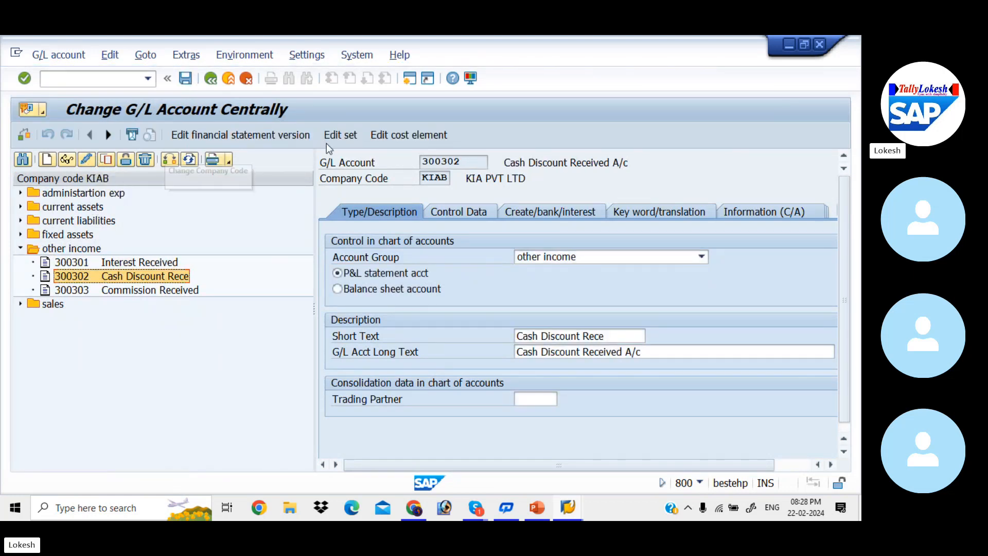
click(387, 137)
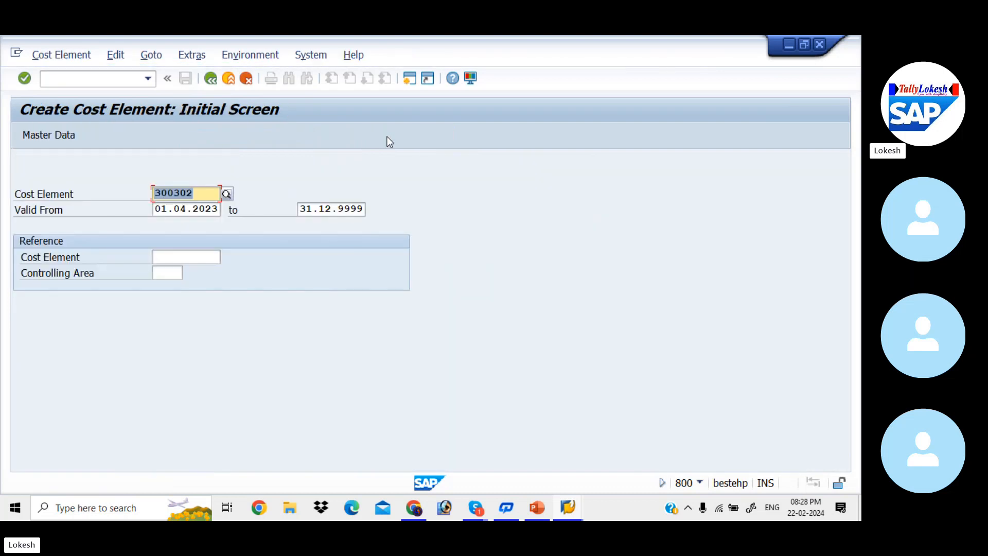
click(69, 136)
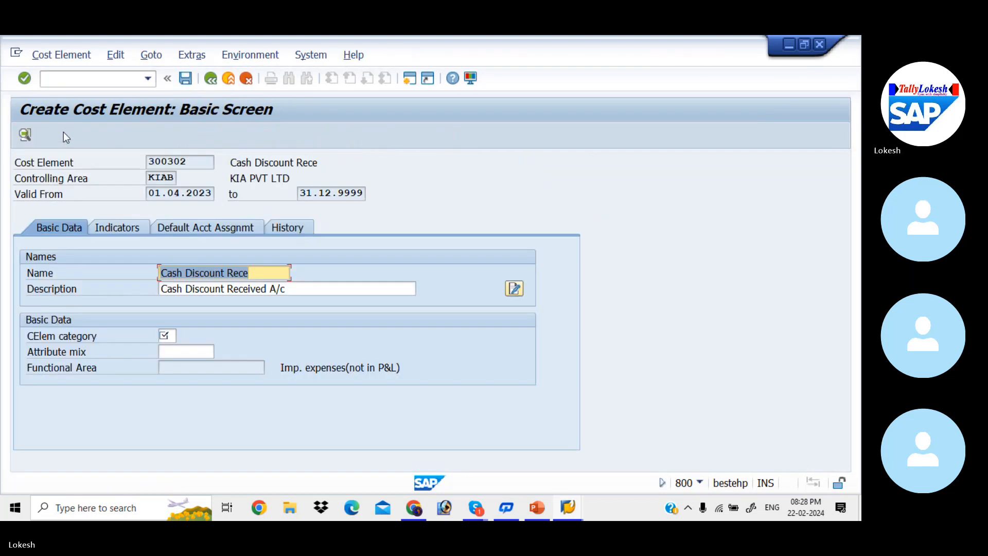
click(165, 335)
text(1)
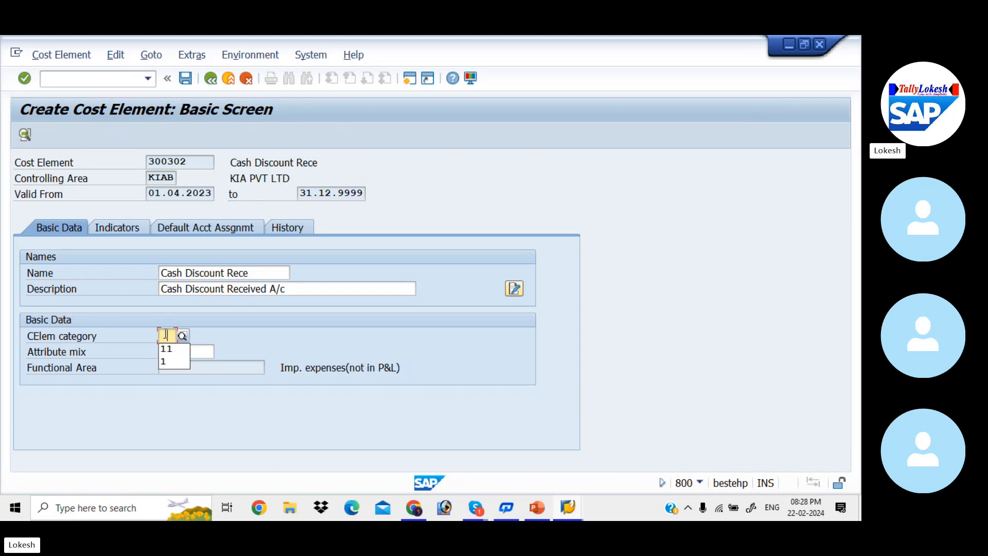
key(Down)
key(Tab)
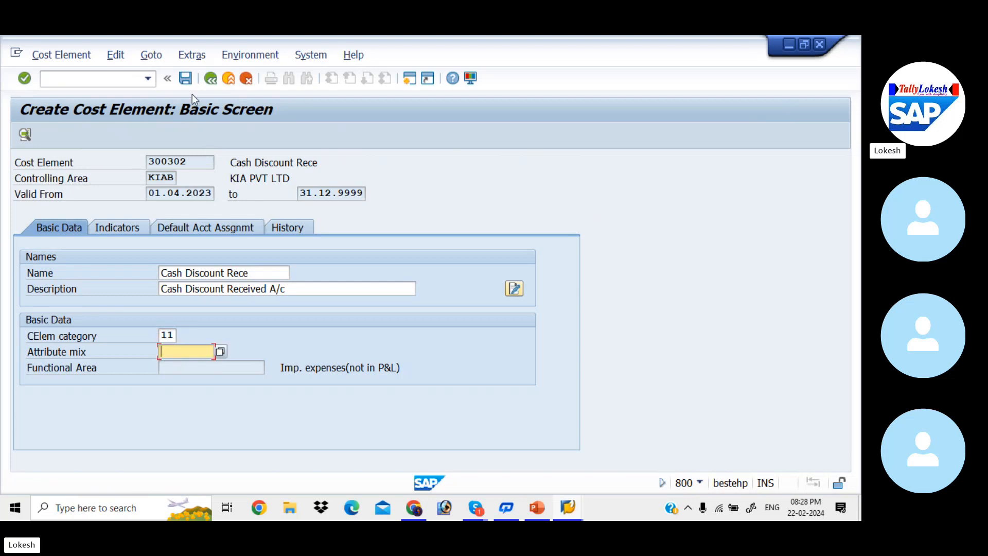
click(190, 78)
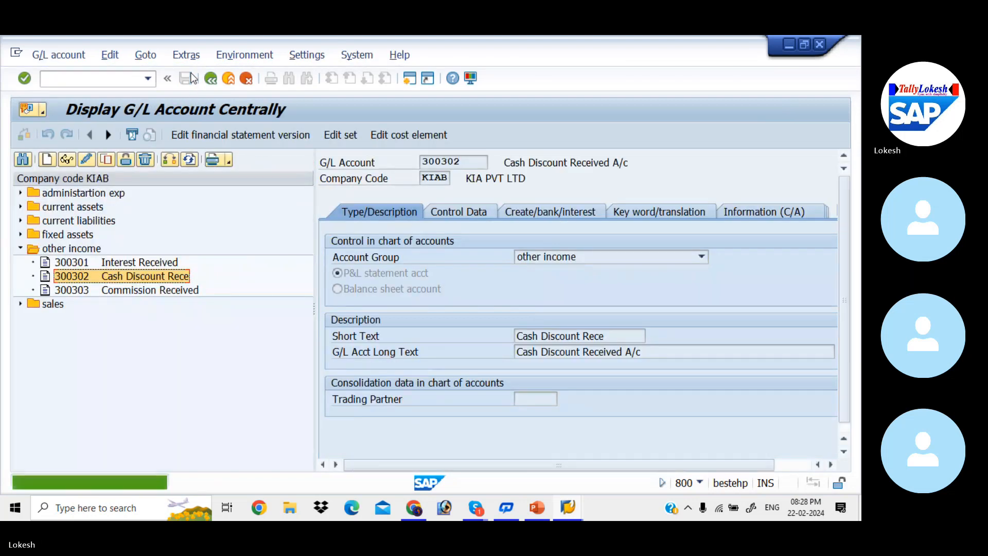
Step: Create and save a cost element with category 11 for G/L account 300303 Commission Received, valid from 01.04.2023 to 31.12.9999
click(75, 291)
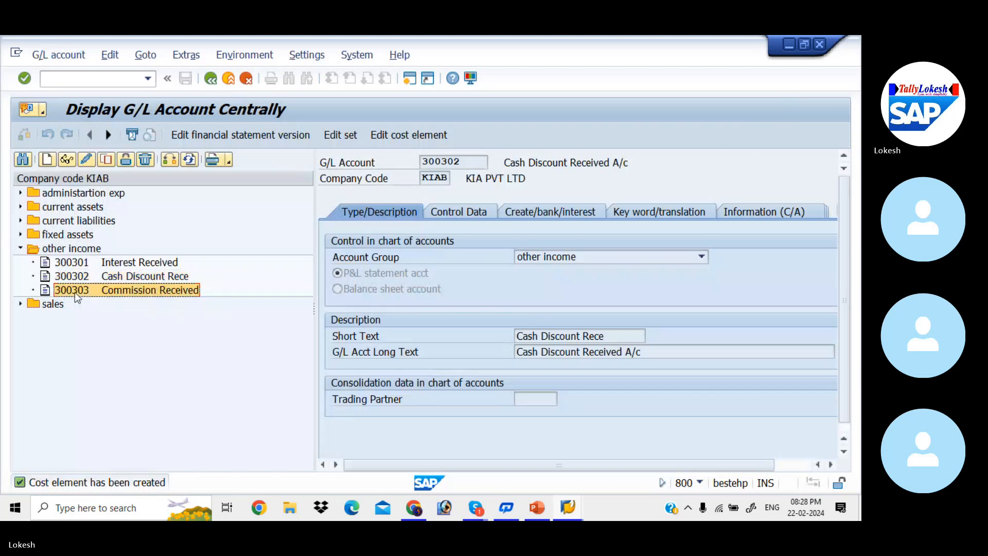
click(89, 161)
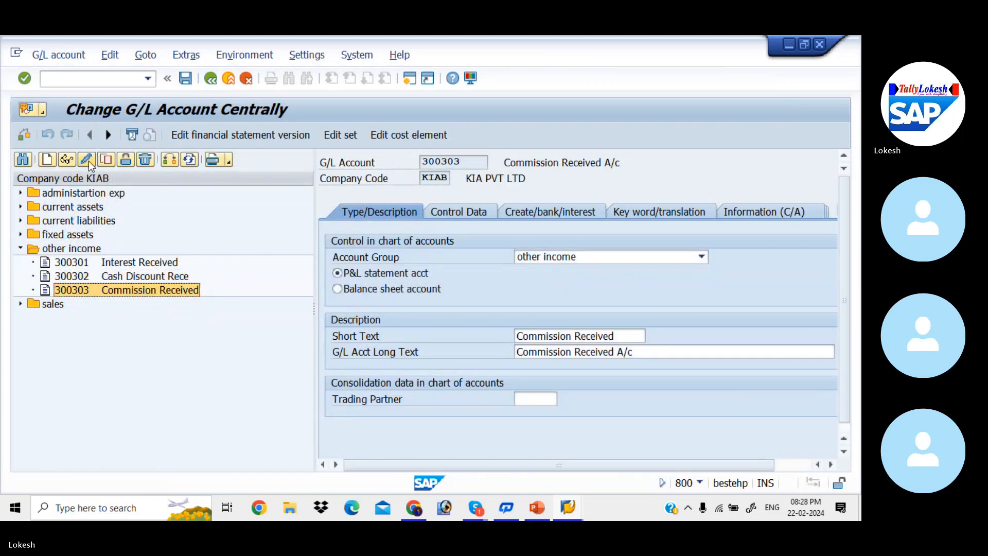
click(397, 136)
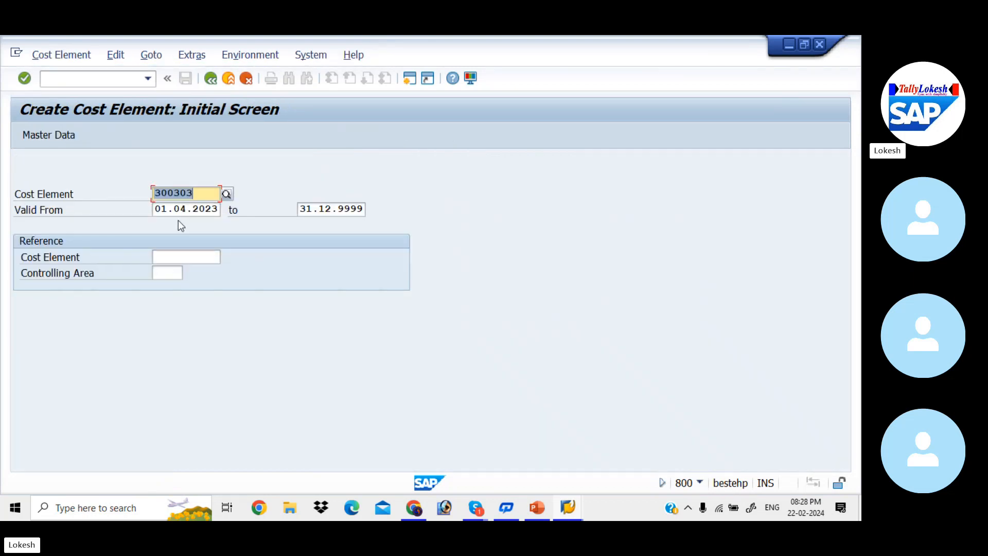
click(48, 135)
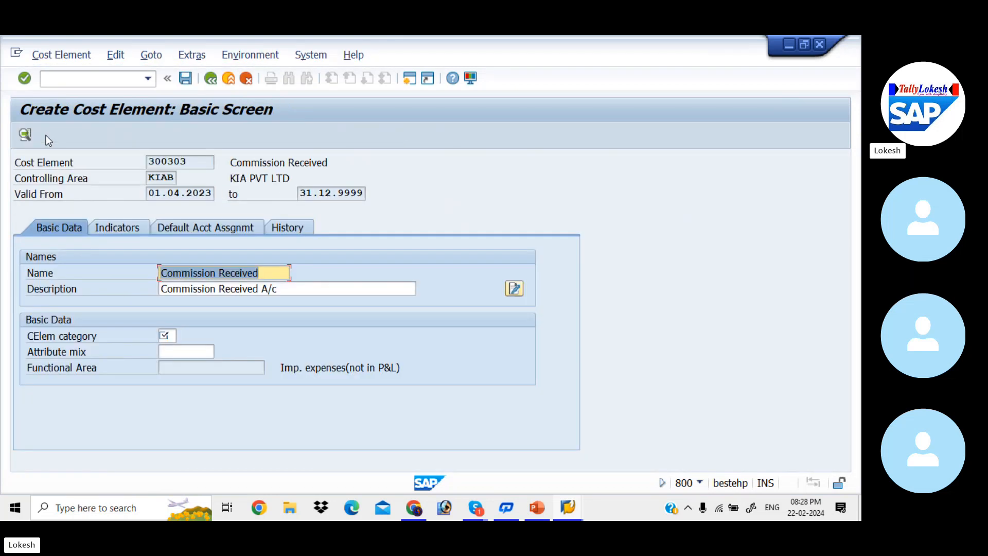
click(165, 337)
text(11)
key(Tab)
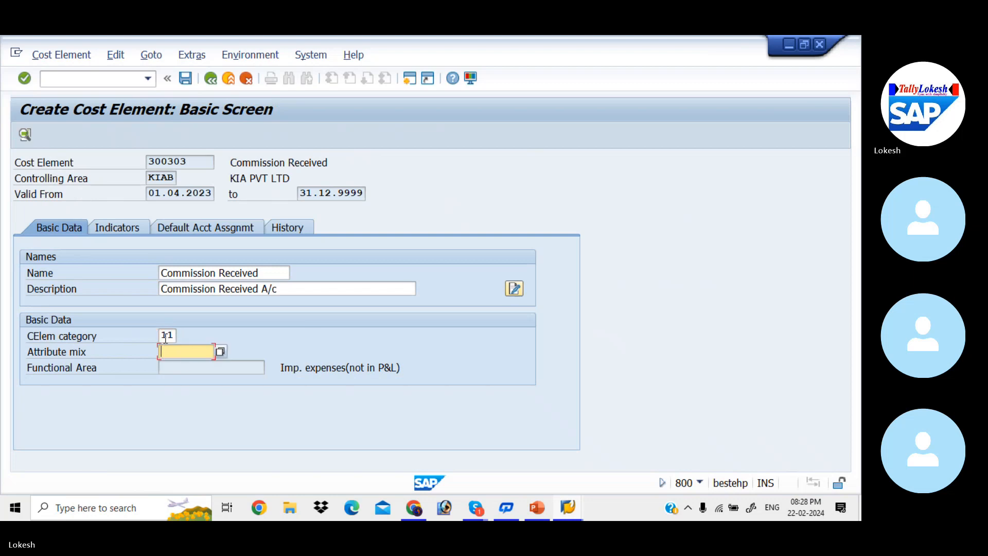
click(189, 79)
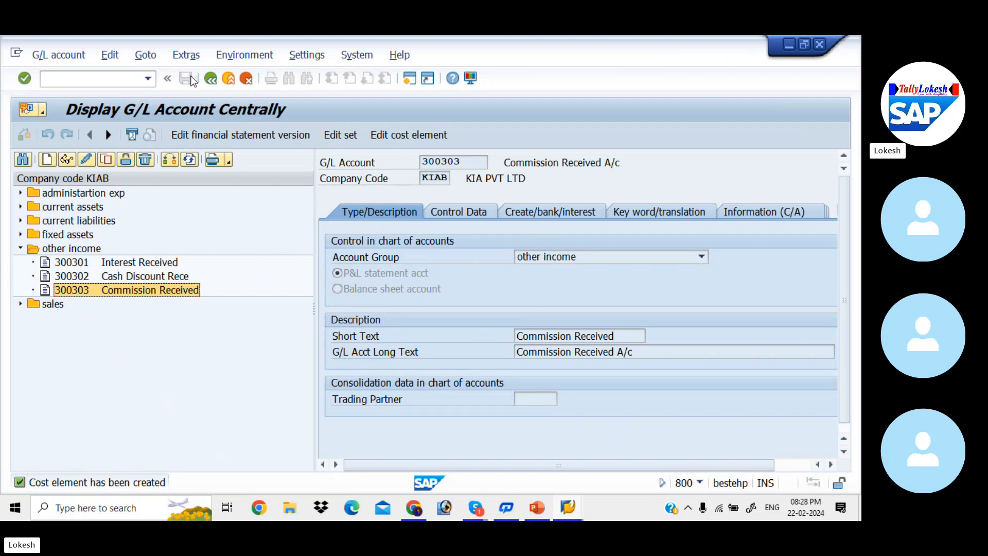
Step: Run transaction OKB3 to create batch input session FIUSER42 for controlling area KIAB, valid from 01.04.2023 to 31.12.9999
key(alt+Tab)
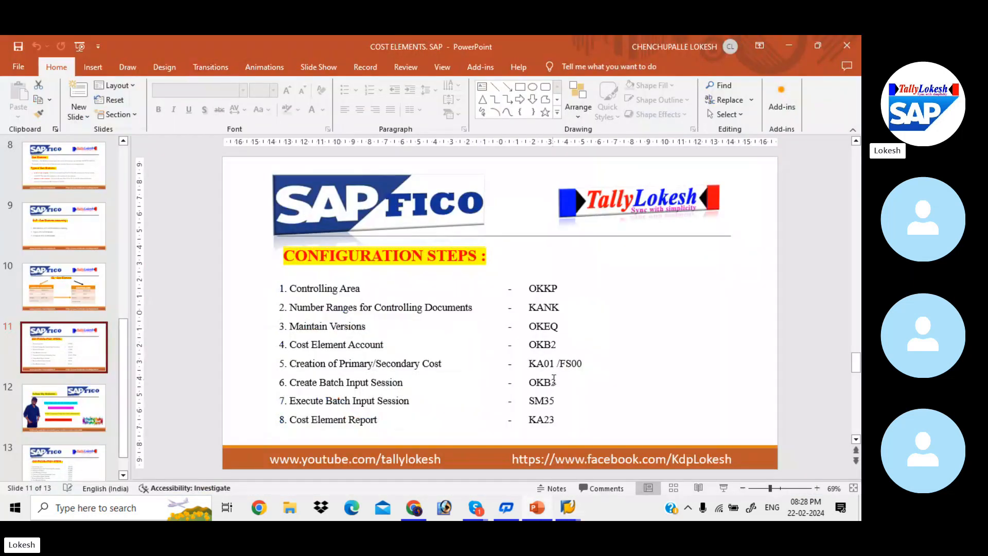
key(alt+Tab)
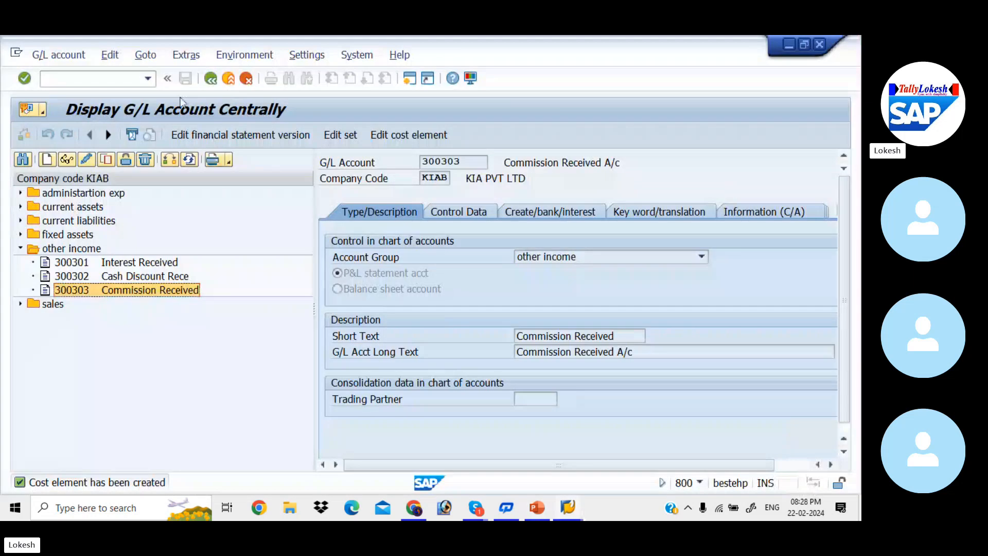
click(95, 83)
text(/NOKB3)
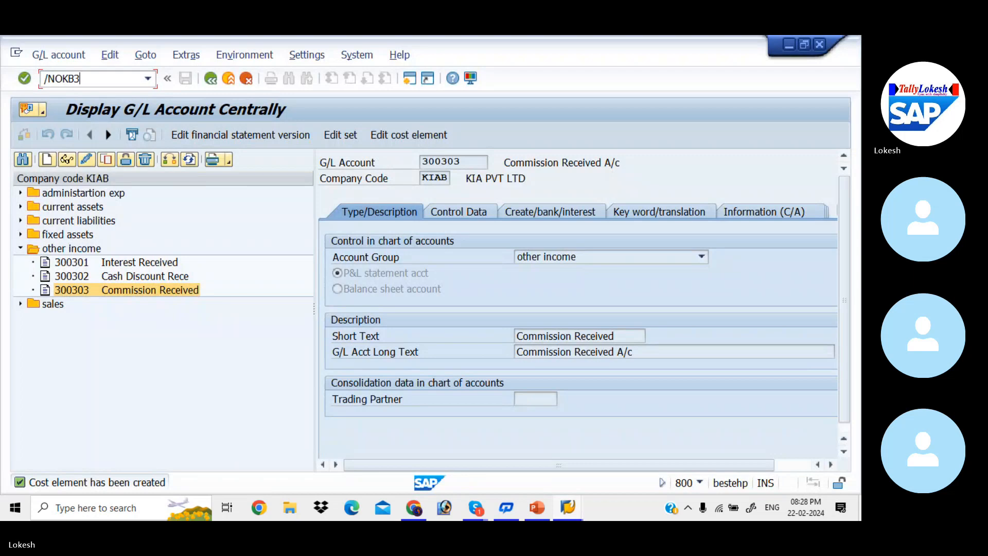
key(Return)
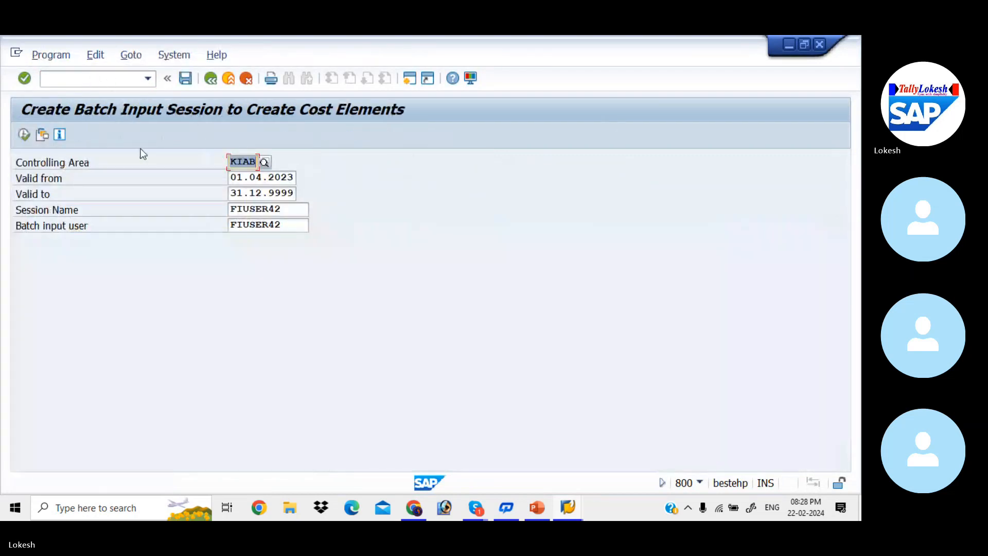
click(26, 137)
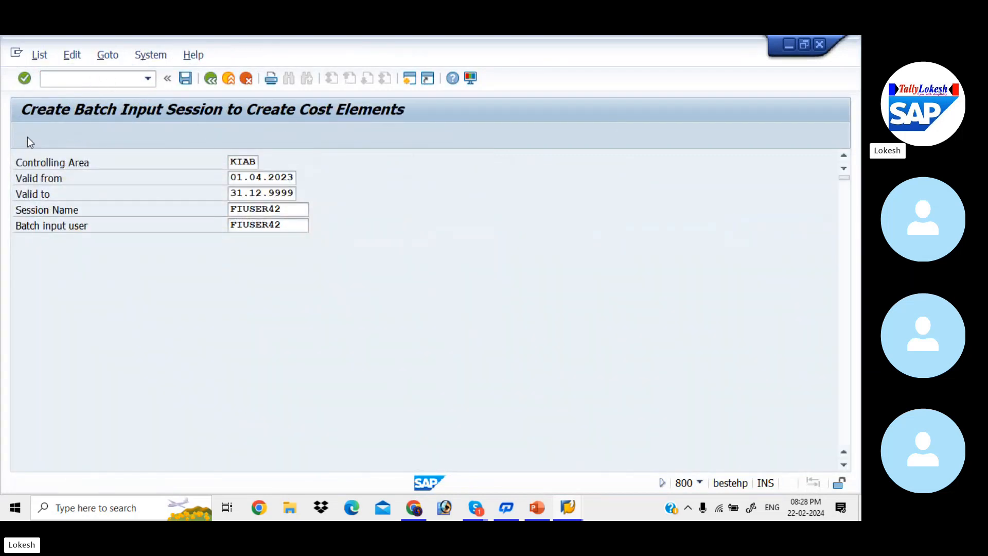
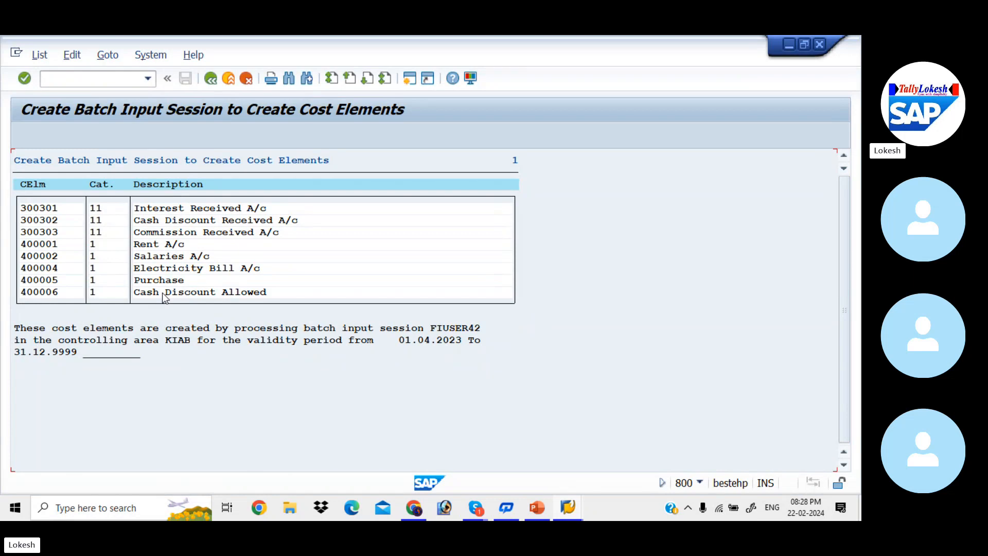
Step: Open transaction SM35 and process the new FIUSER42 batch input session dated 22.02.2024 in background mode
key(alt+Tab)
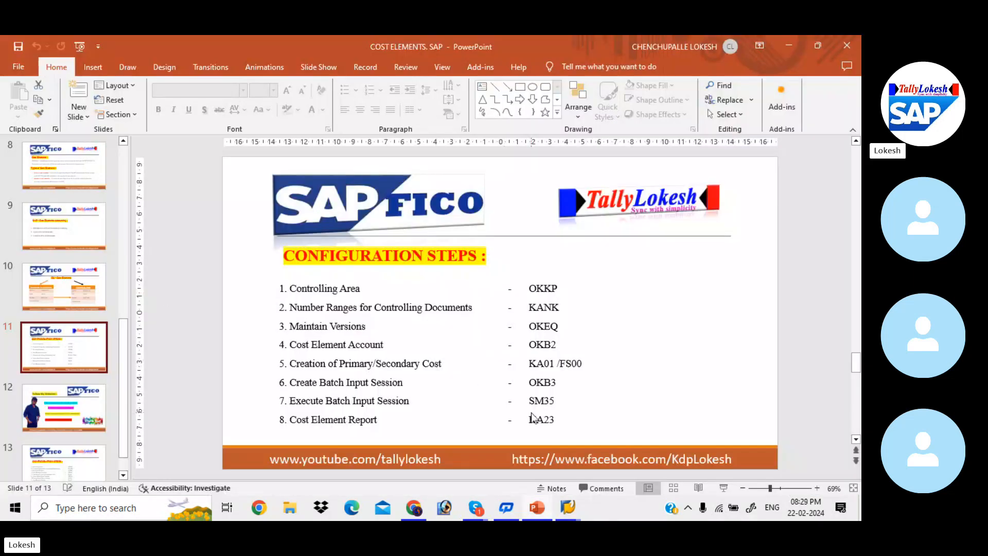
key(alt+Tab)
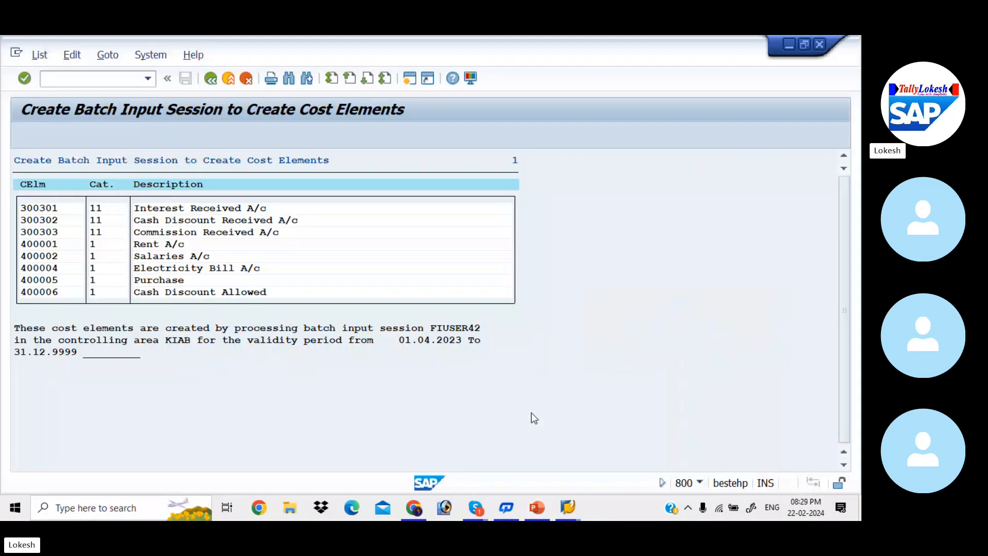
click(115, 75)
text(/NSM35)
key(Return)
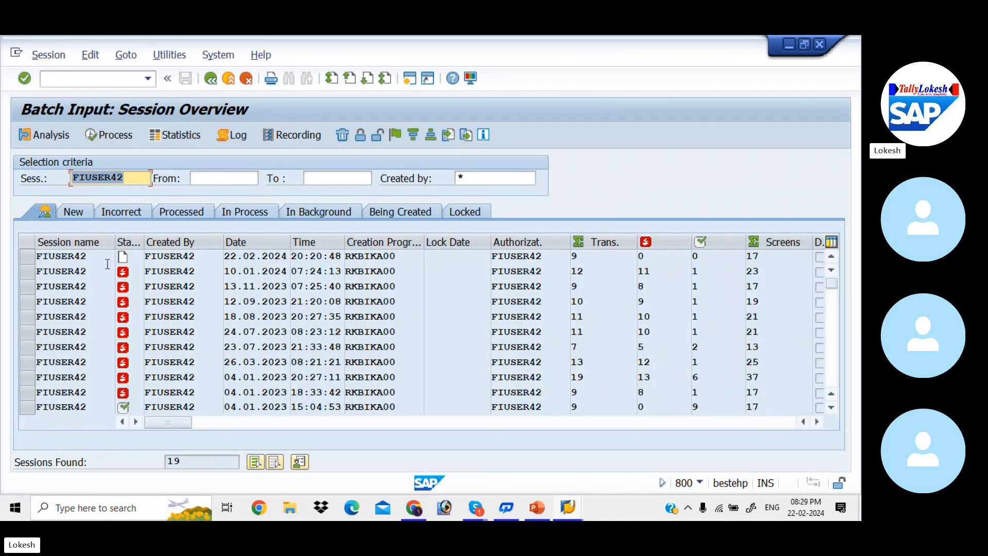
click(30, 258)
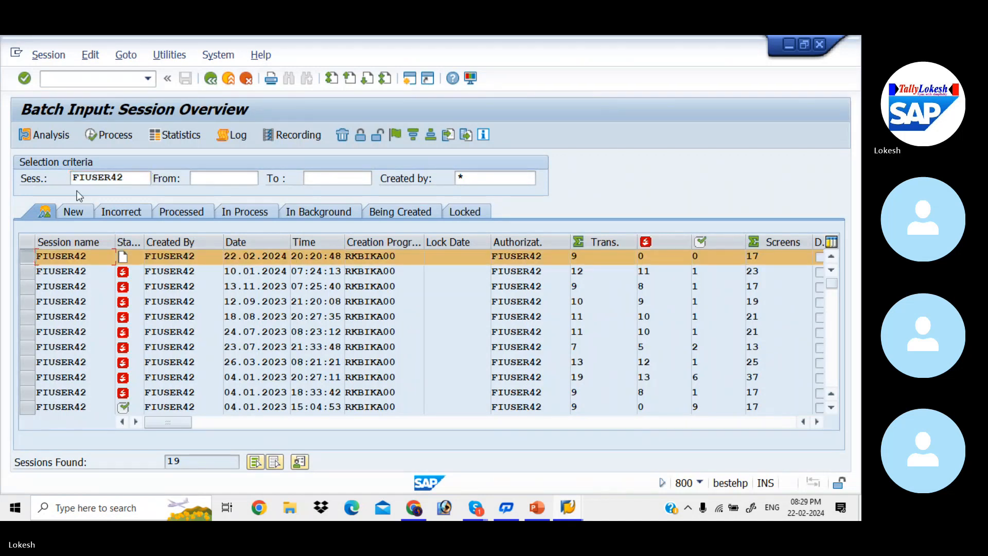
click(118, 140)
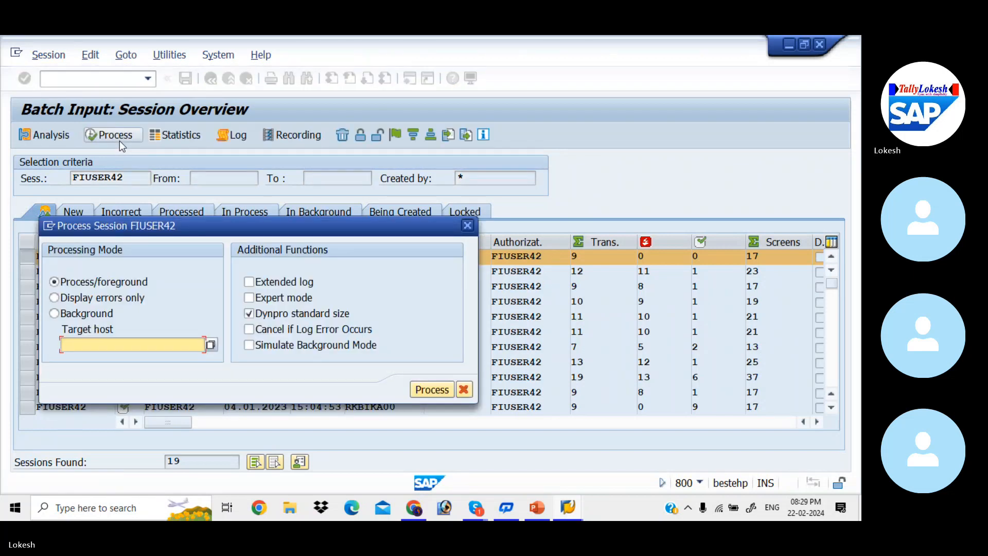
click(54, 313)
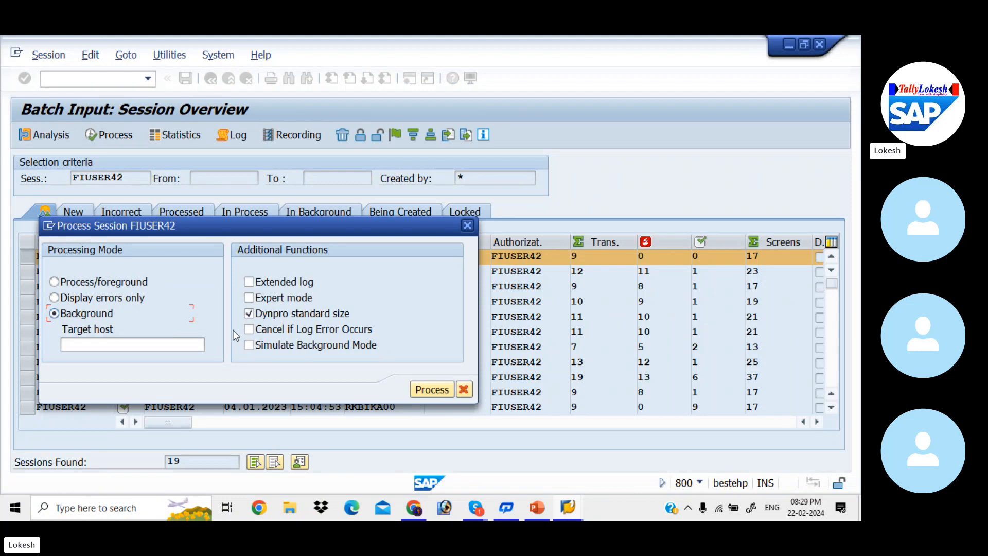
click(434, 391)
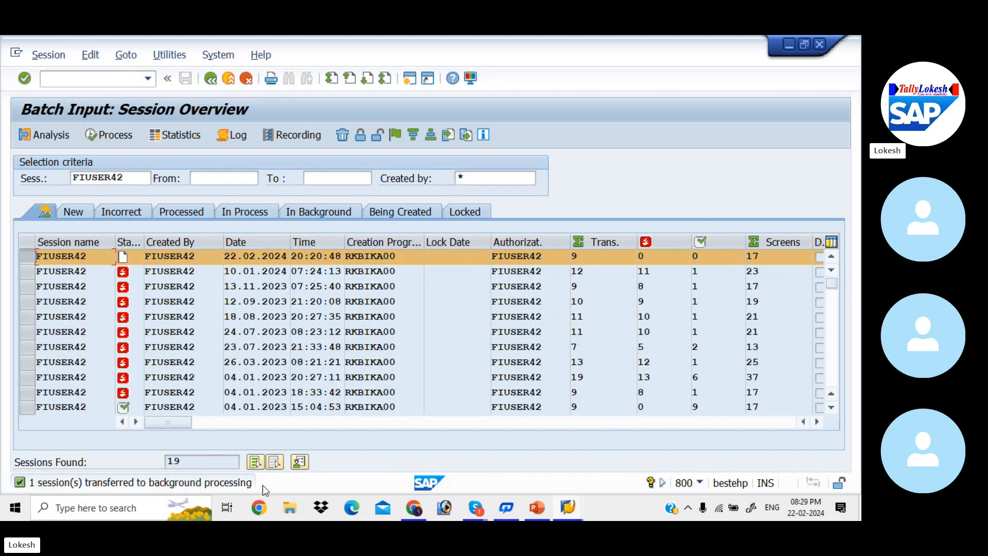
Step: Run transaction KA23 and display the report of all cost elements valid from 01.04.2023 to 31.12.9999
key(alt+Tab)
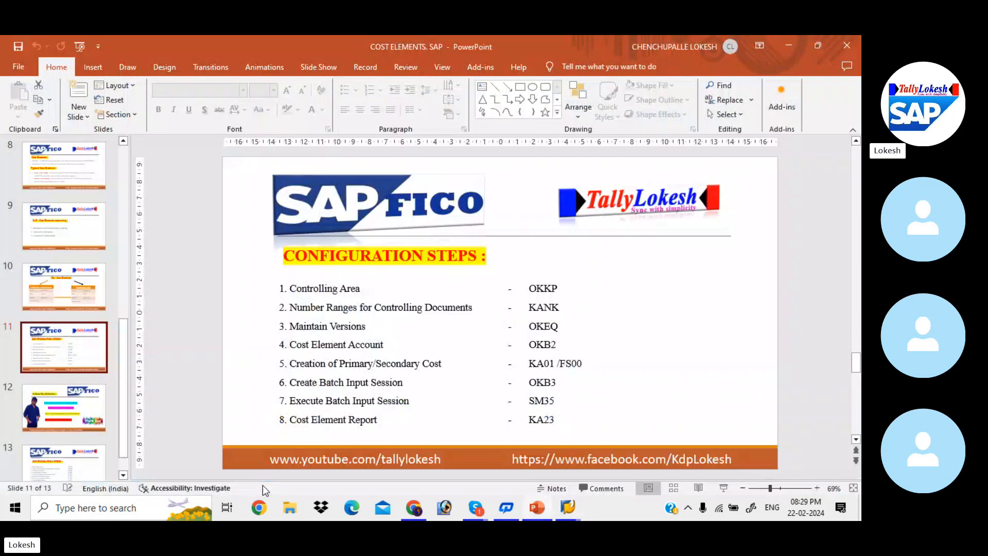
key(alt+Tab)
click(88, 82)
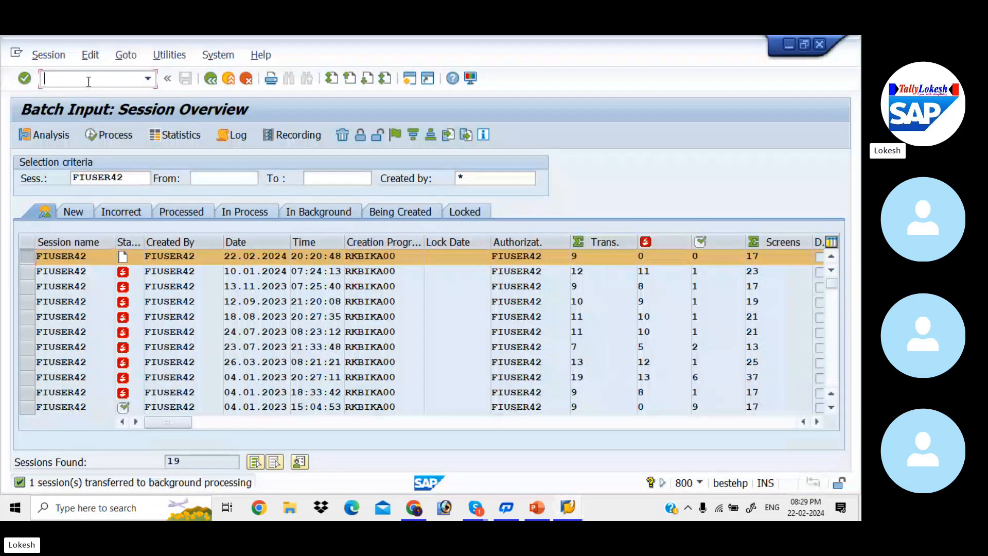
text(/NKA23)
key(Return)
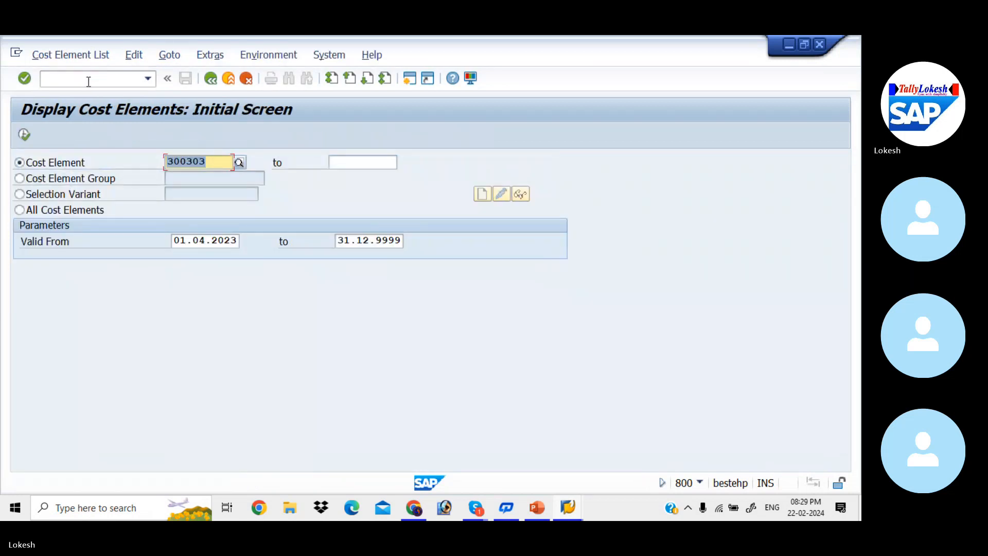
click(21, 210)
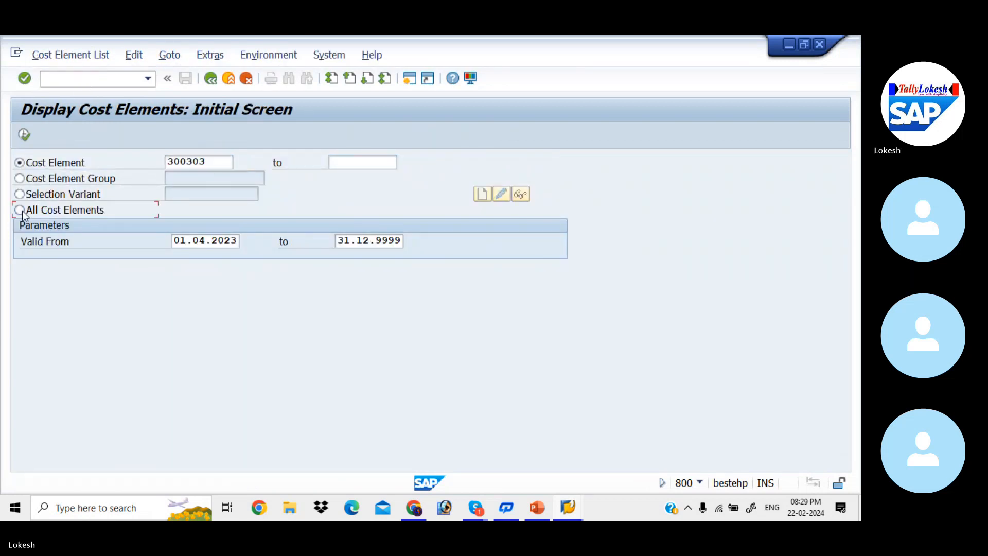
click(24, 135)
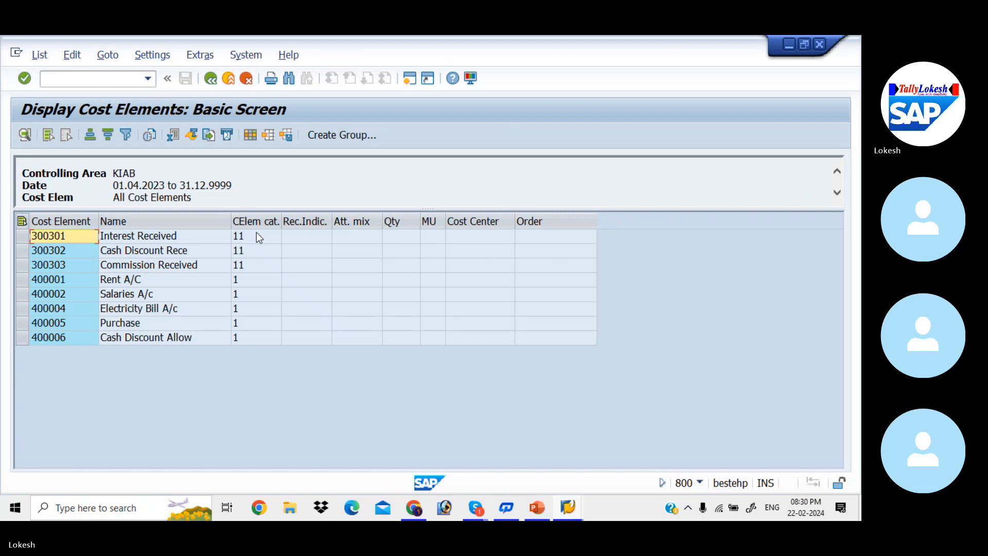
Step: Leave the cost element report with the command /N and return to the SAP Easy Access screen
key(alt+Tab)
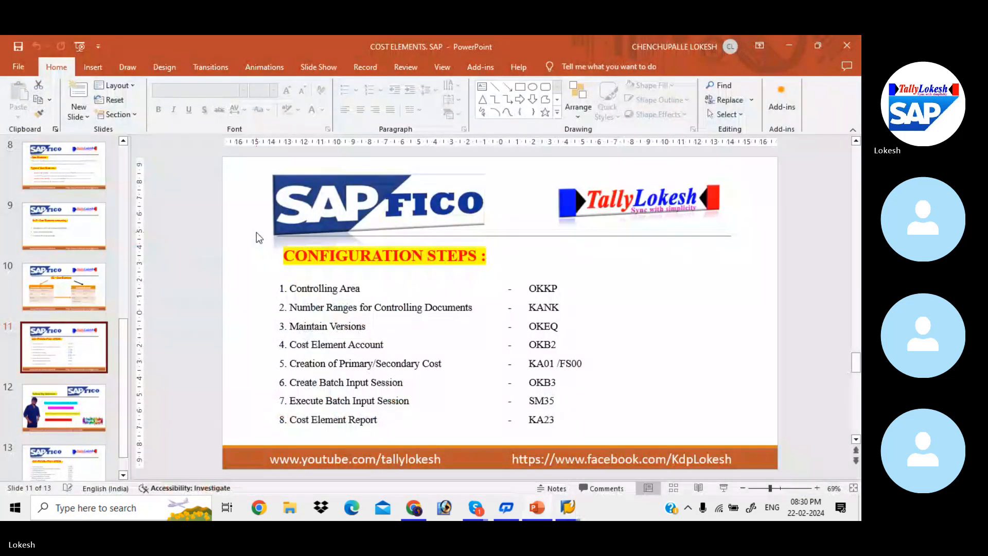
key(alt+Tab)
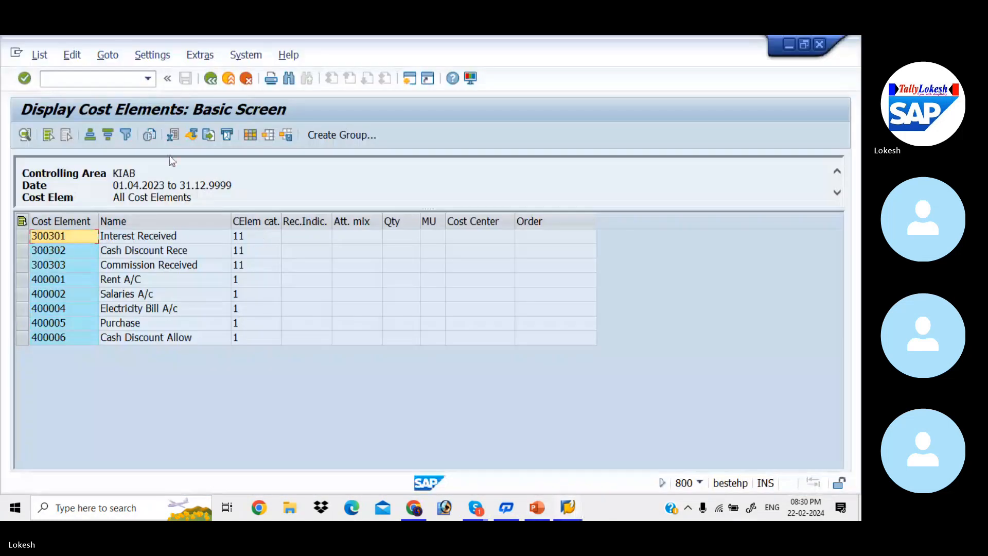
click(101, 81)
text(/N)
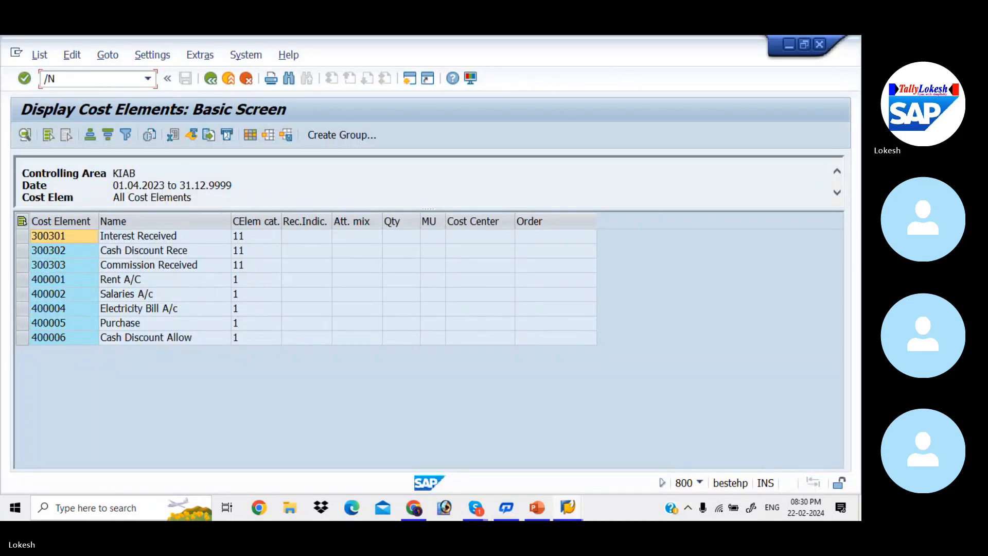
key(Return)
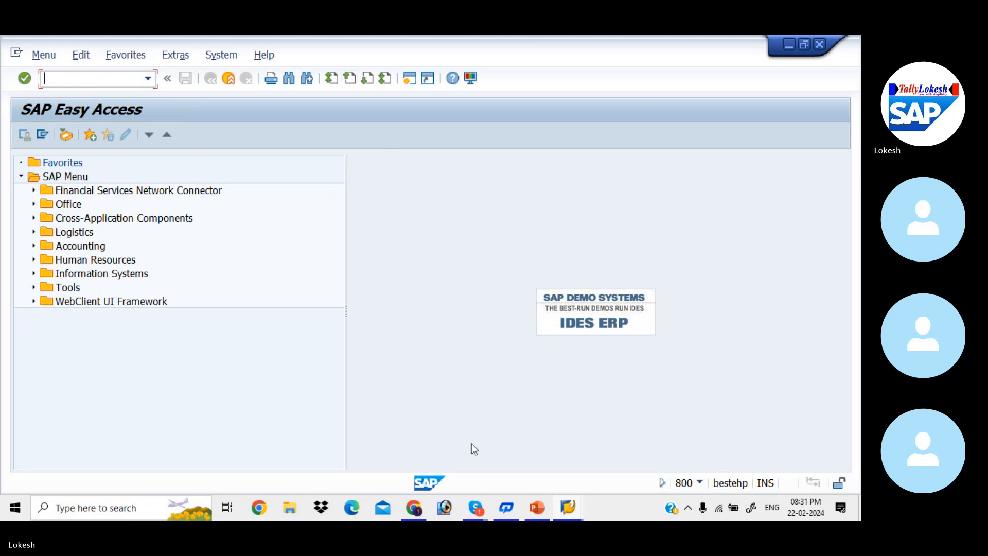
Step: Switch to the Skype window with the ongoing SAP Batch 6 group call
mouse_move(478, 512)
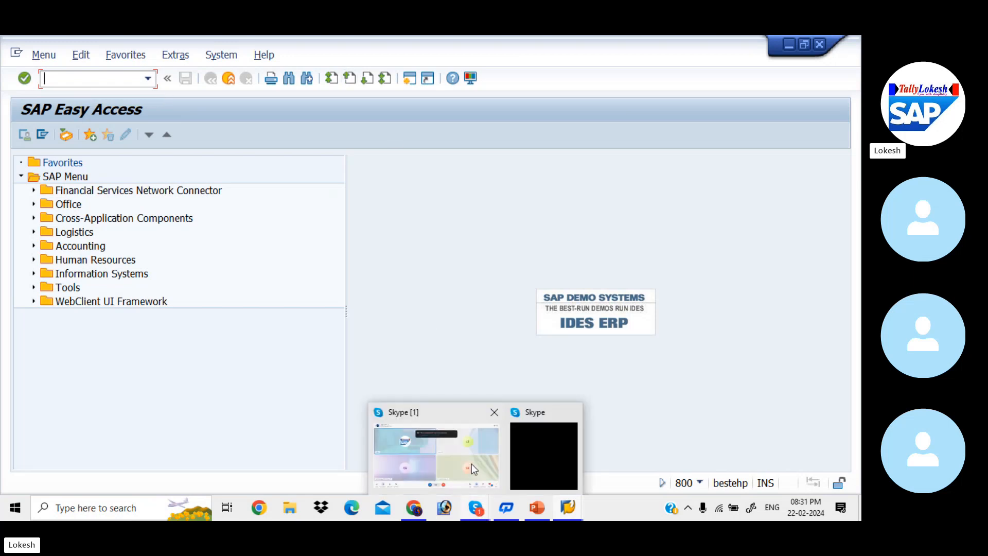
click(471, 464)
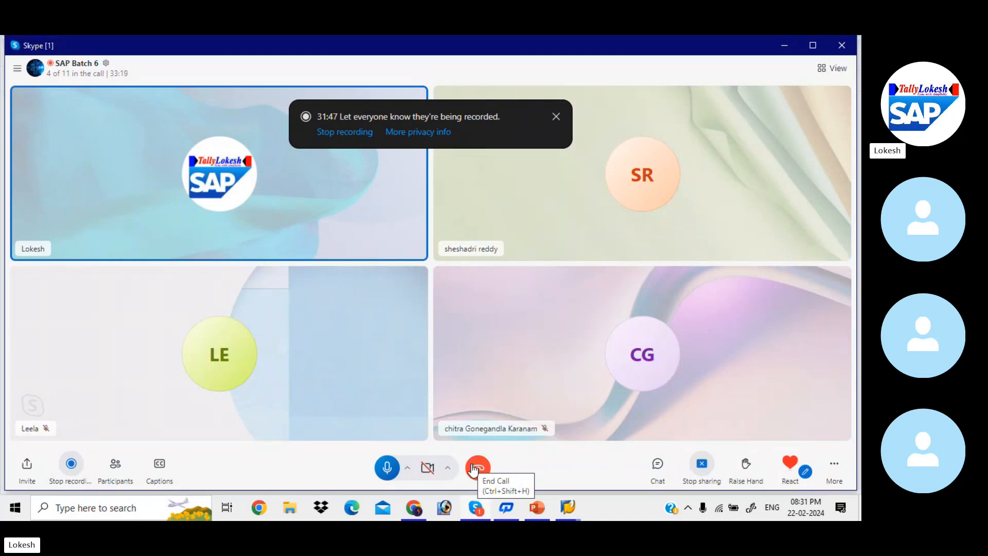